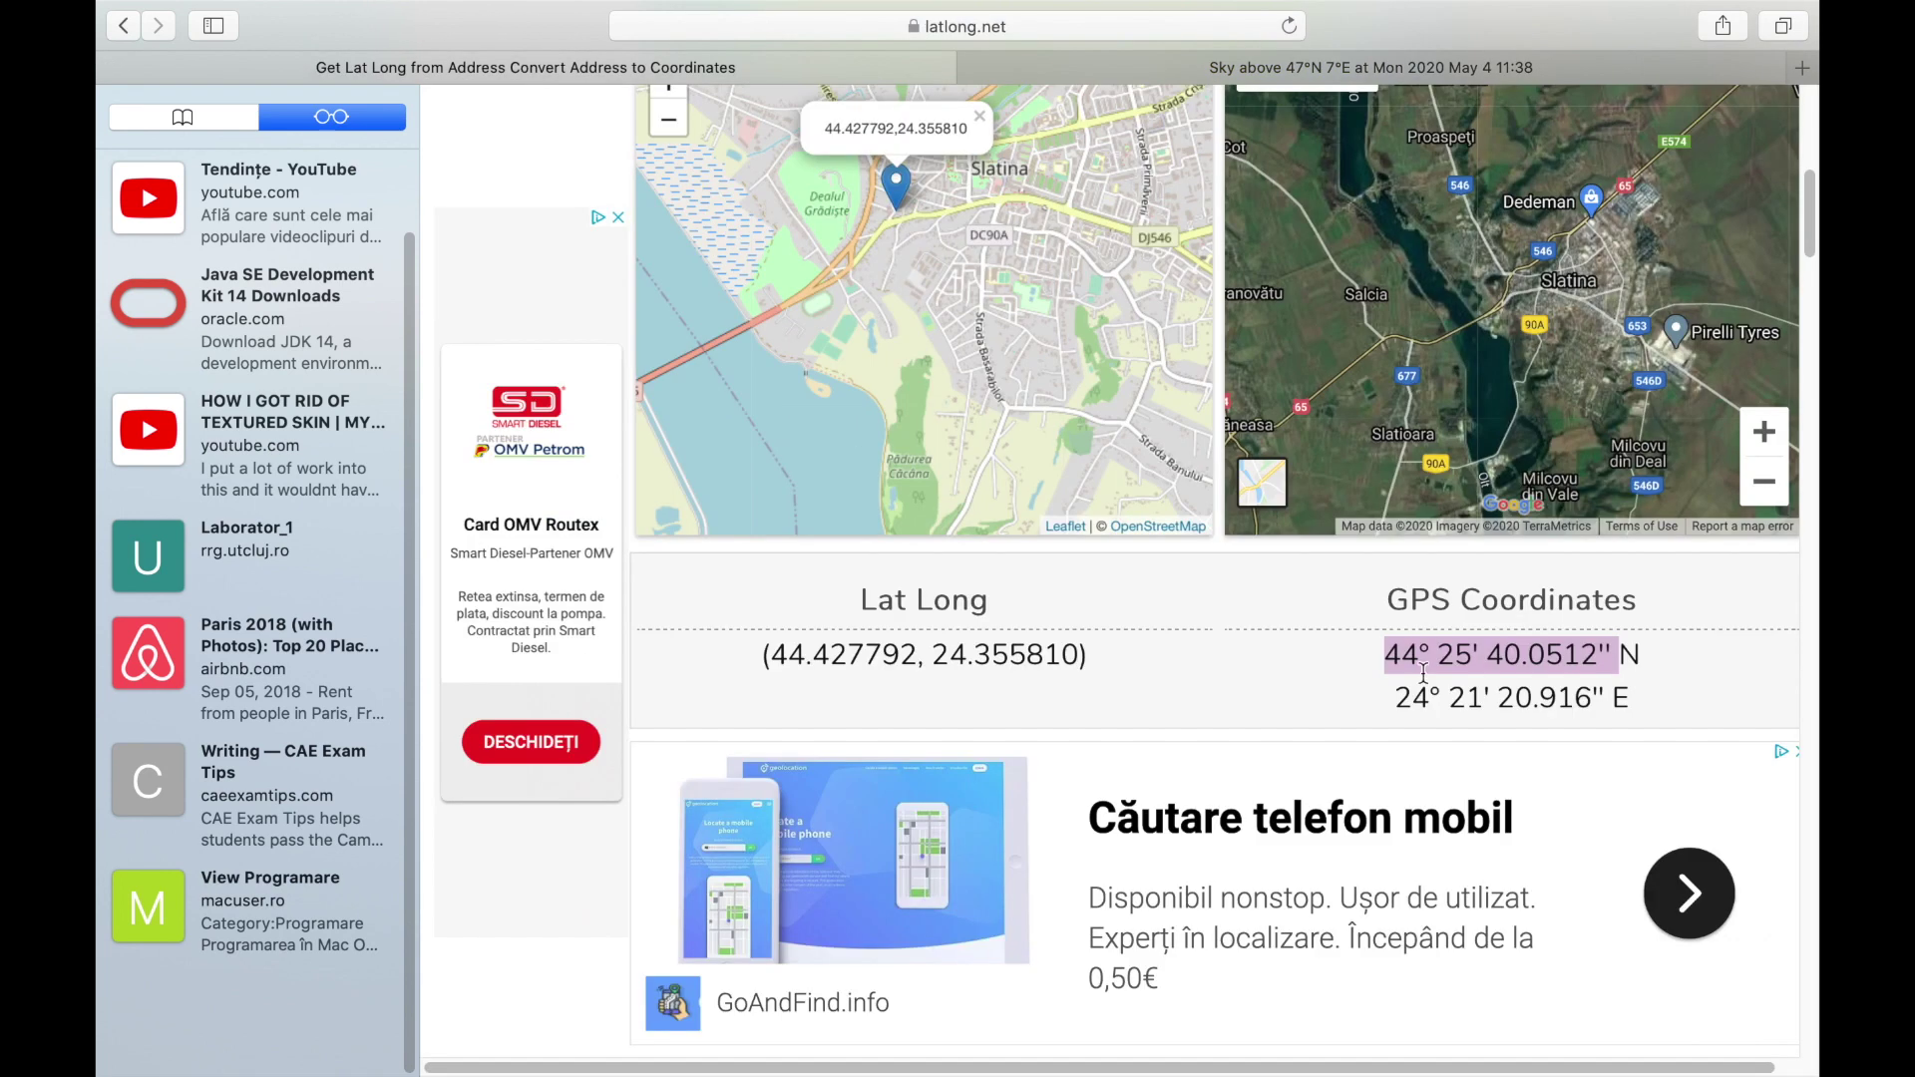
Step: Copy the longitude 24° 21' 20.916'' from the GPS coordinates and paste it as the sky map's observing site longitude
drag(1394, 697, 1611, 699)
right_click(1562, 700)
click(1416, 790)
click(1201, 78)
click(1168, 487)
key(BackSpace)
key(BackSpace)
right_click(1168, 487)
click(1223, 553)
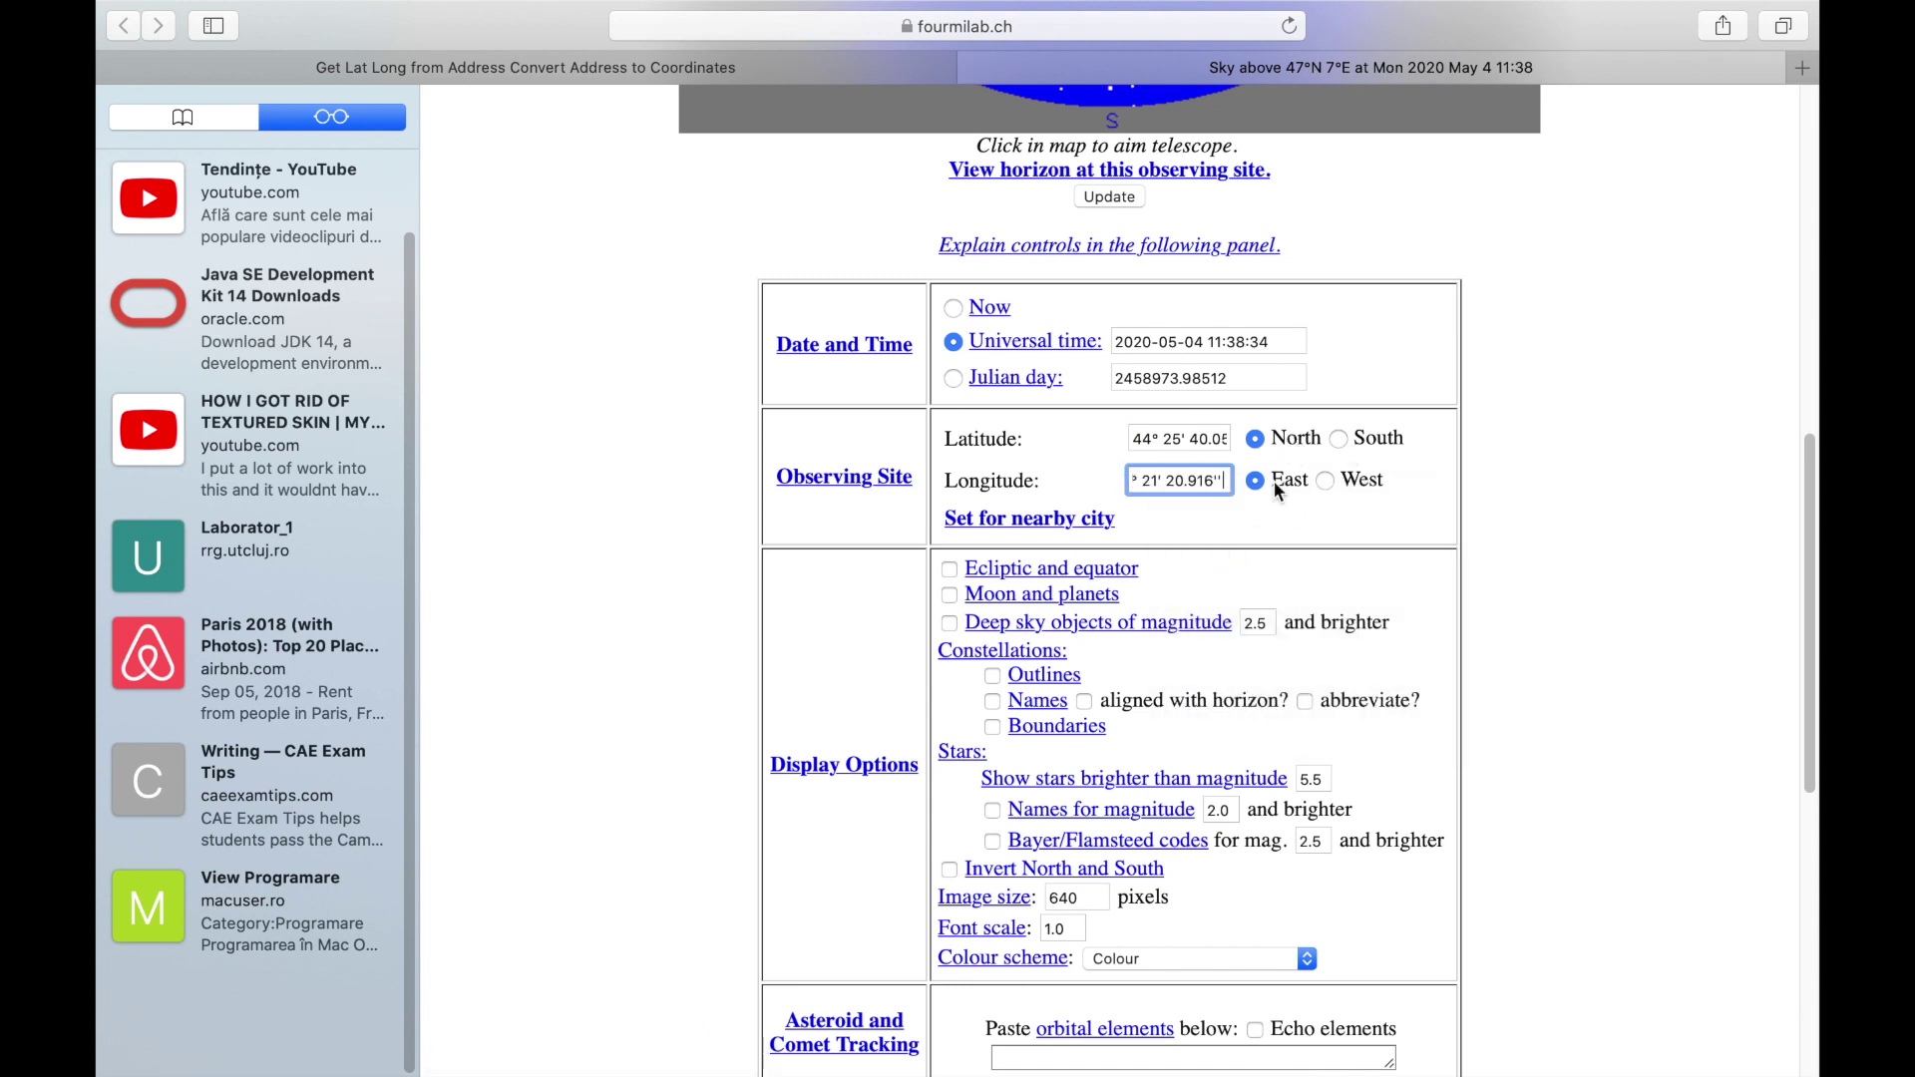
click(706, 67)
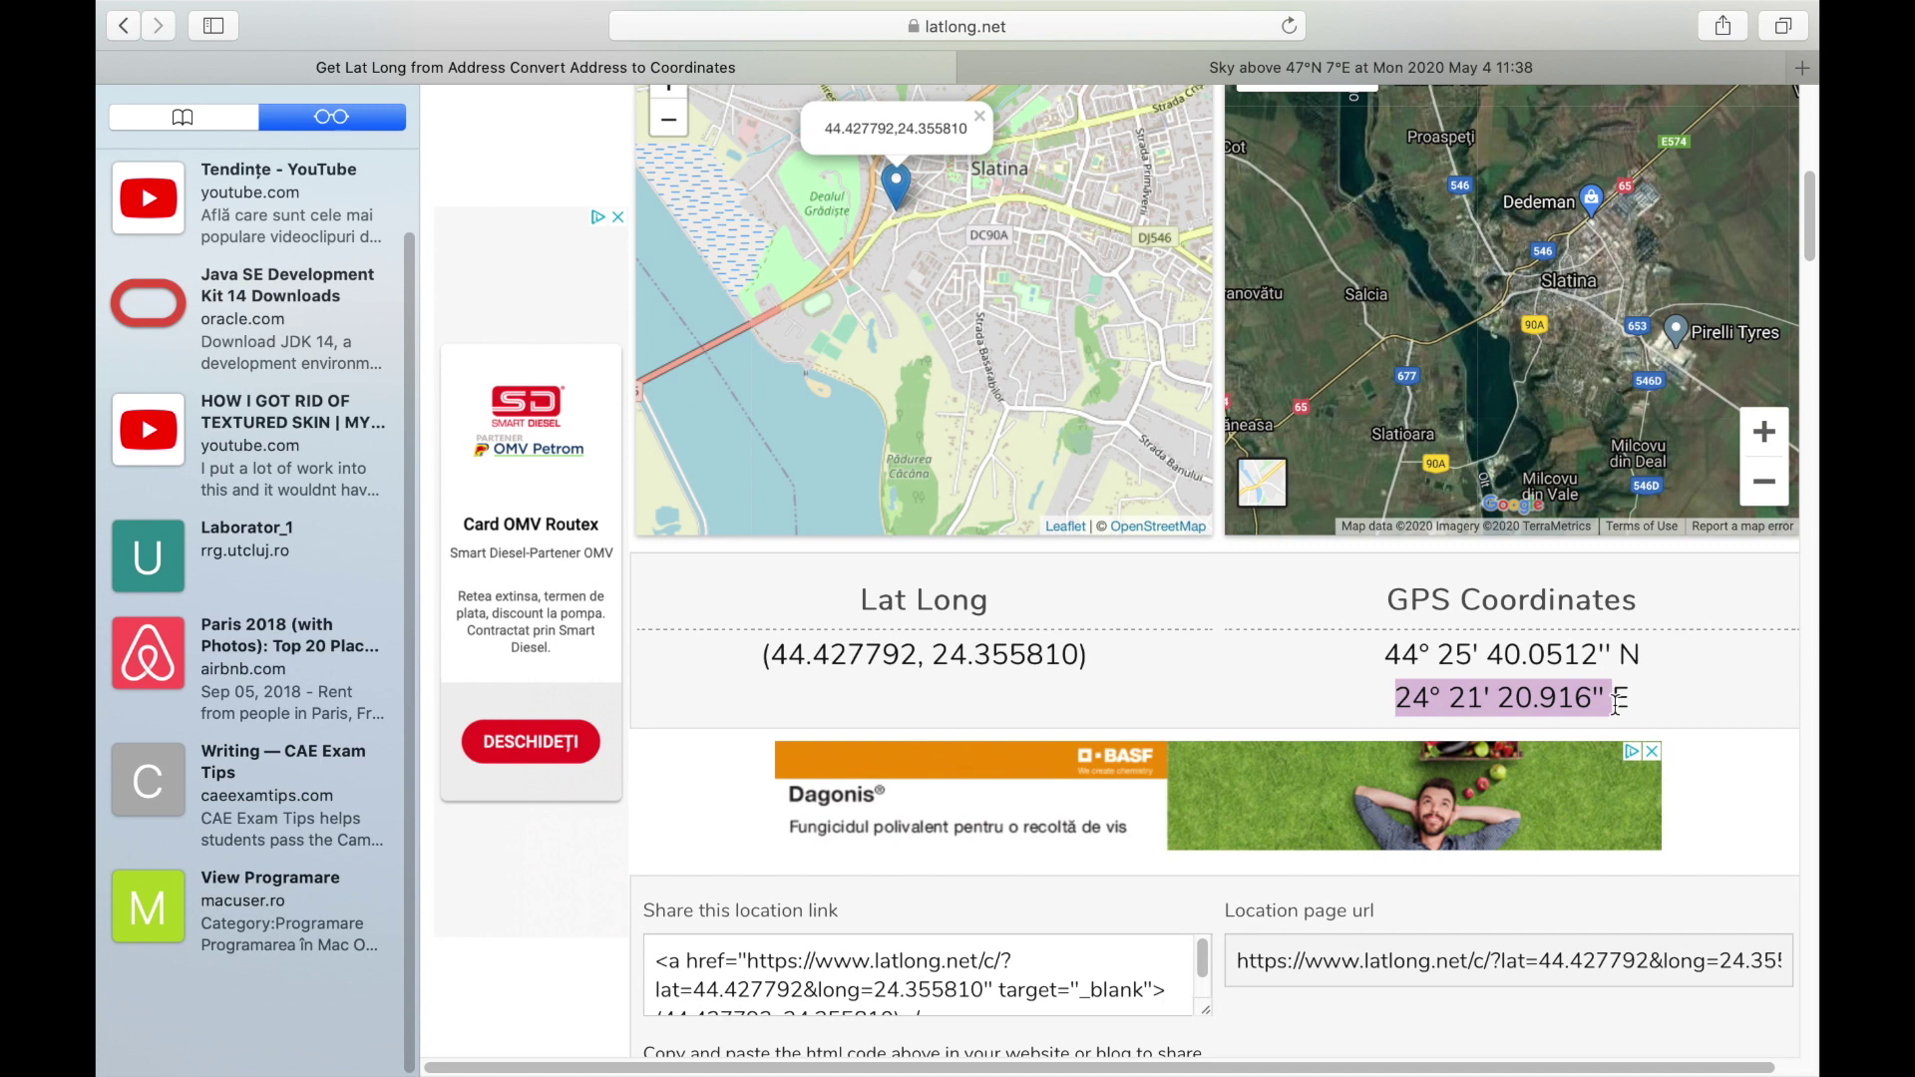
click(1244, 80)
drag(1154, 342, 1068, 337)
text(2015-04-24 20:38:34)
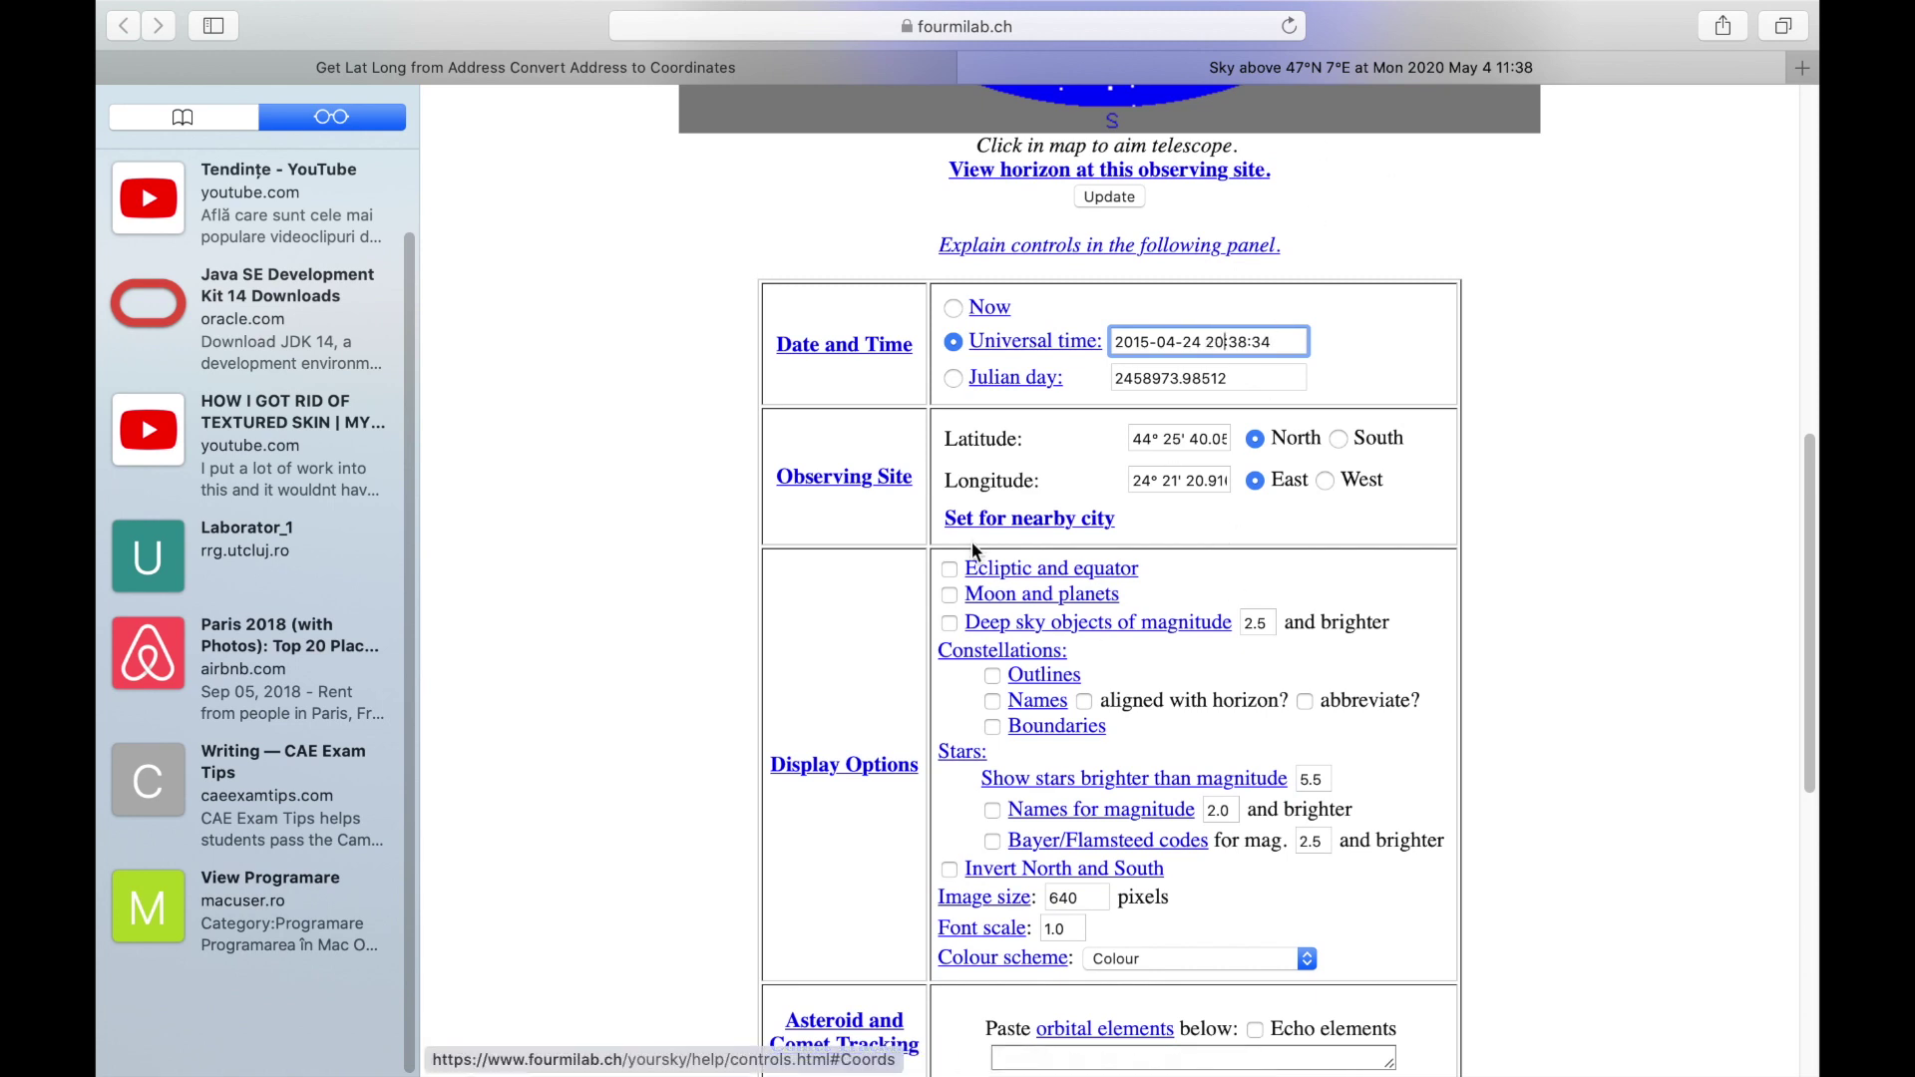
Step: Turn on constellation outlines, set the colour scheme to White on black background, and update the sky map
click(992, 678)
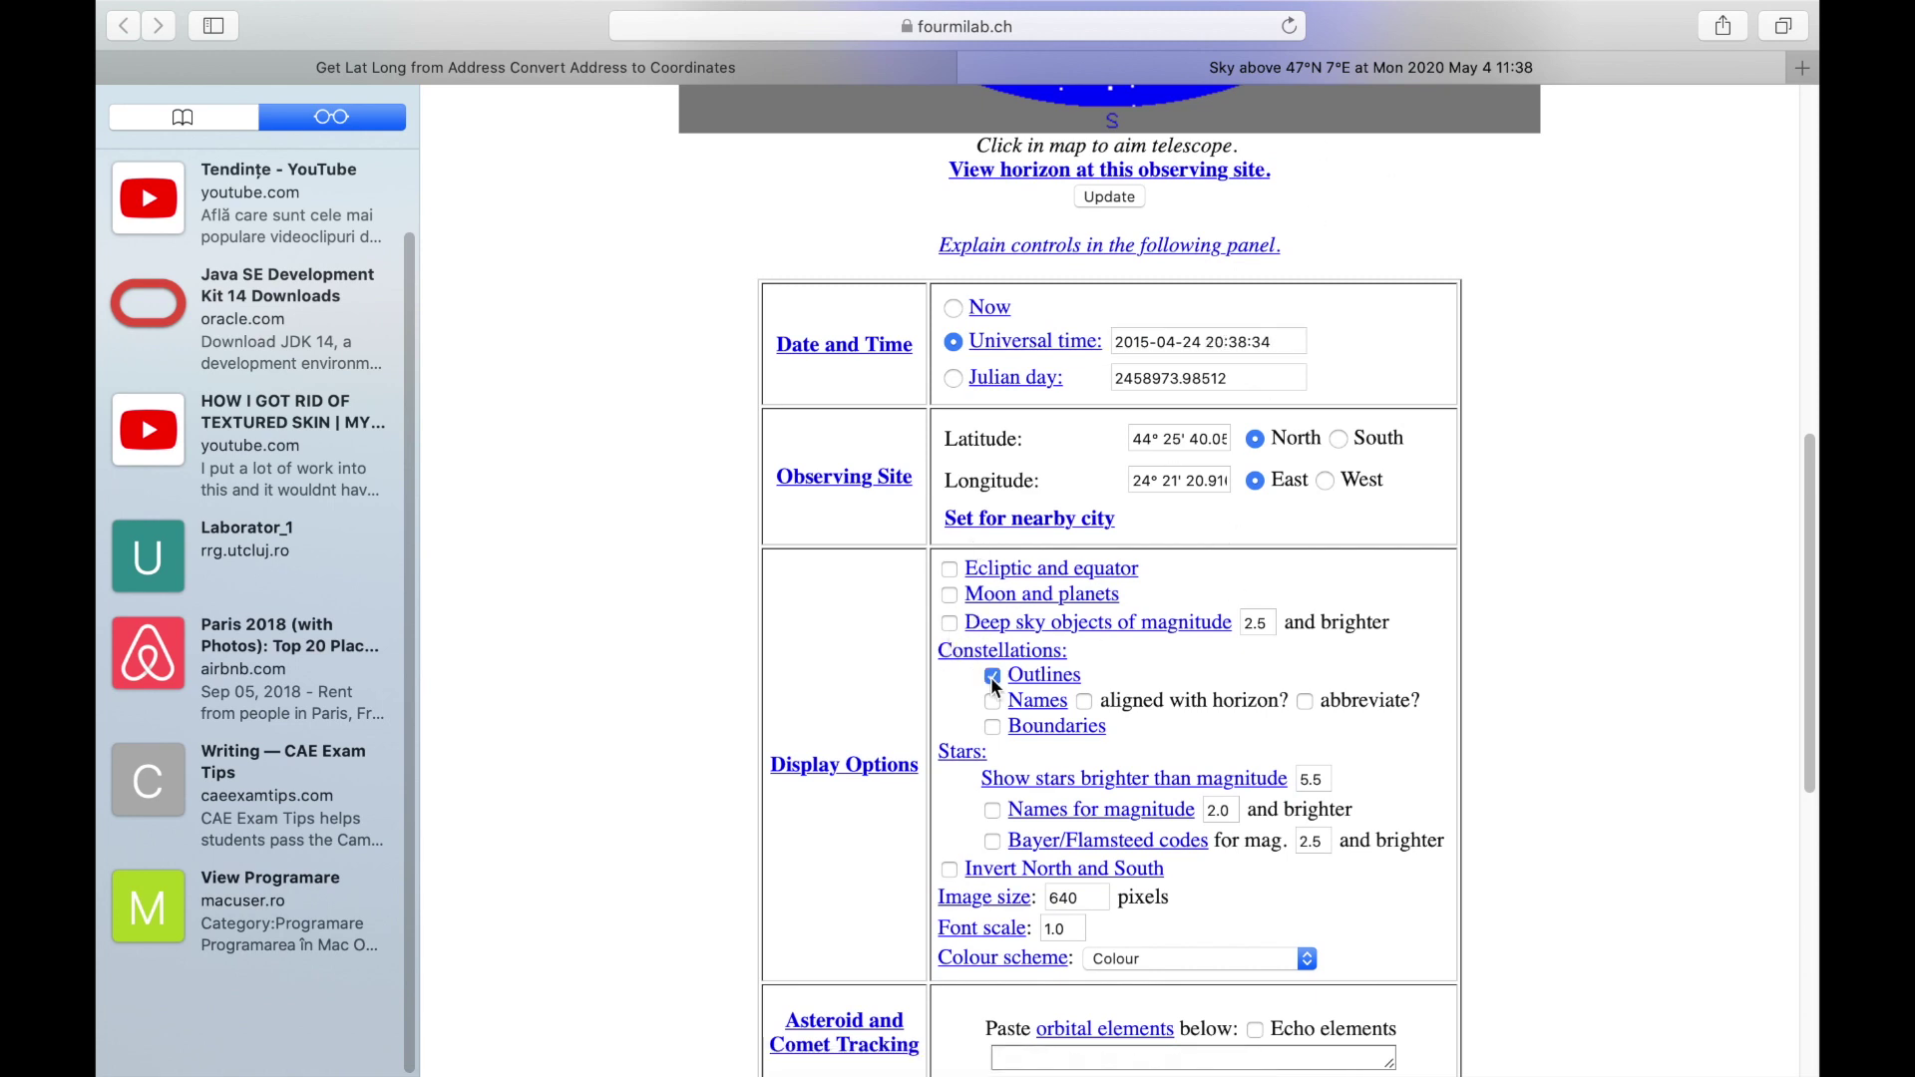
scroll(993, 782, down, 2)
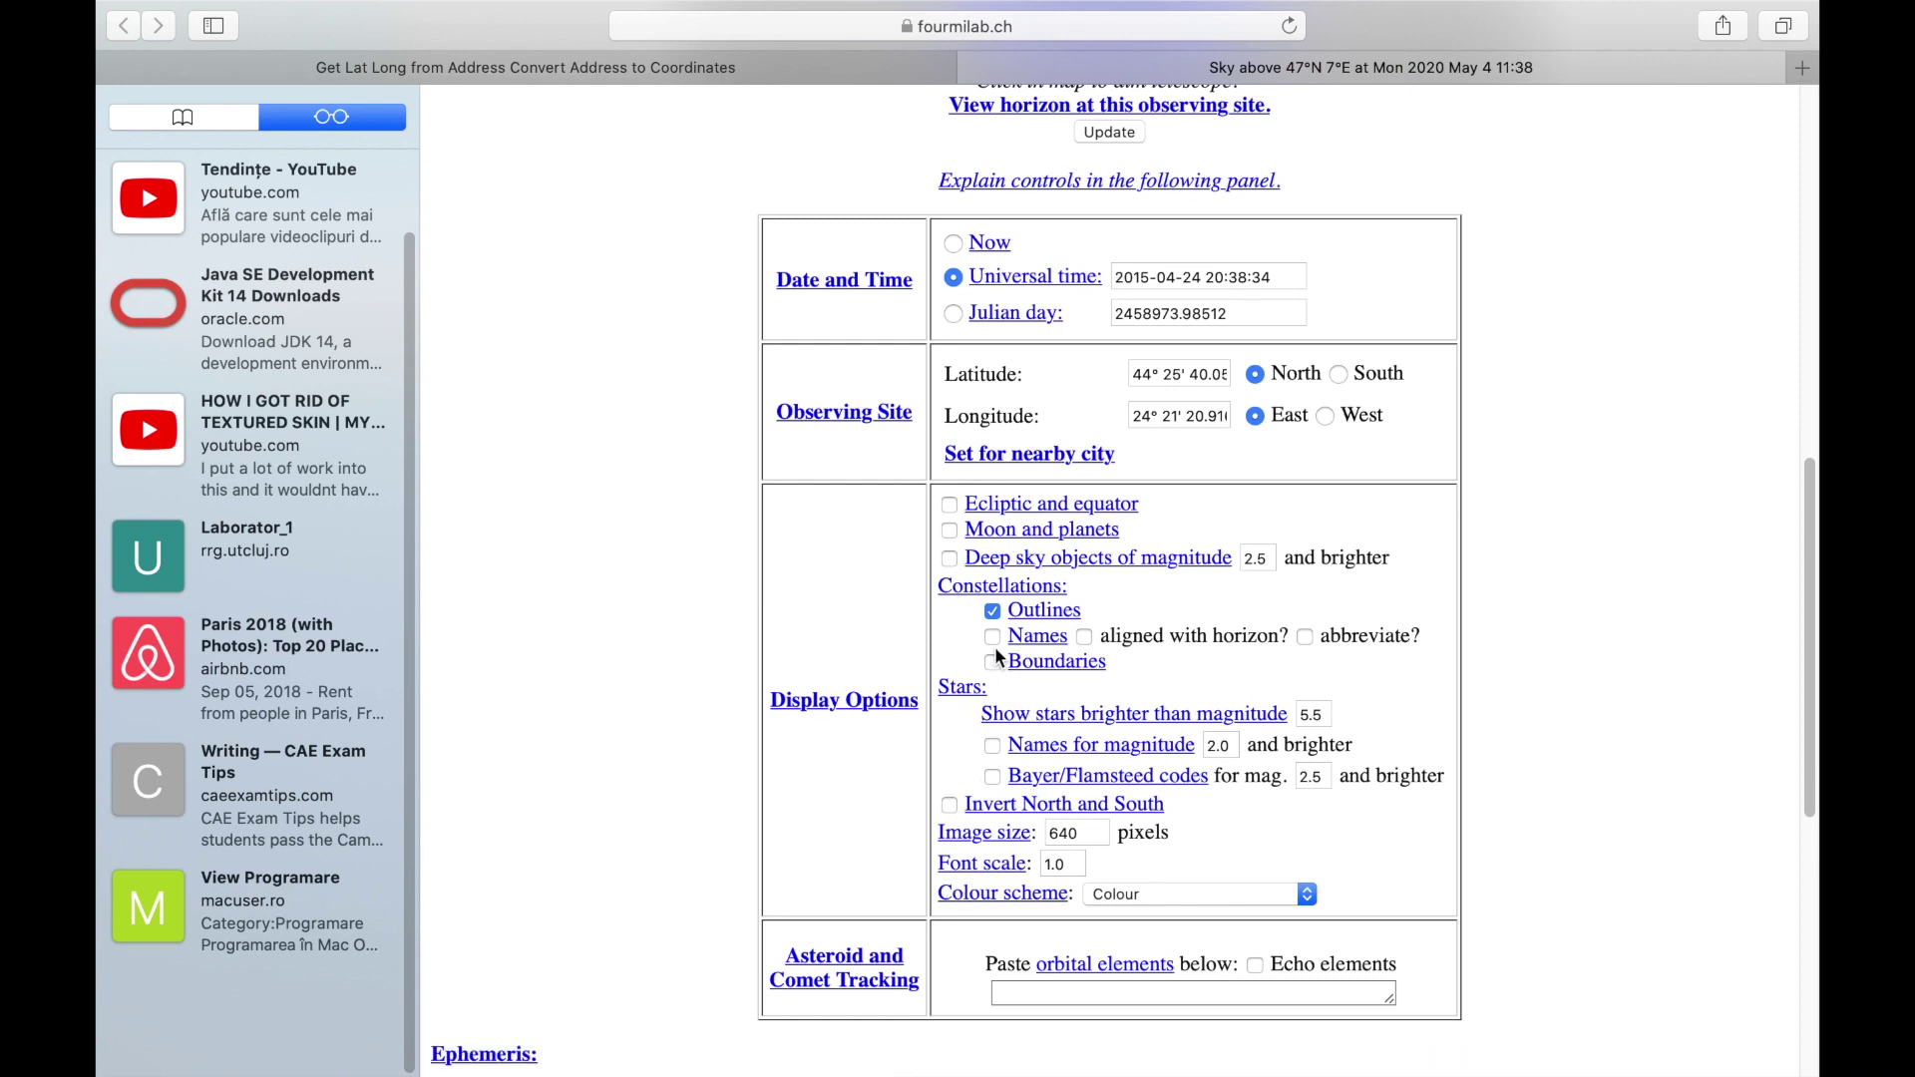
scroll(996, 646, down, 4)
click(1175, 670)
click(1165, 721)
scroll(1165, 721, down, 4)
scroll(1122, 467, up, 12)
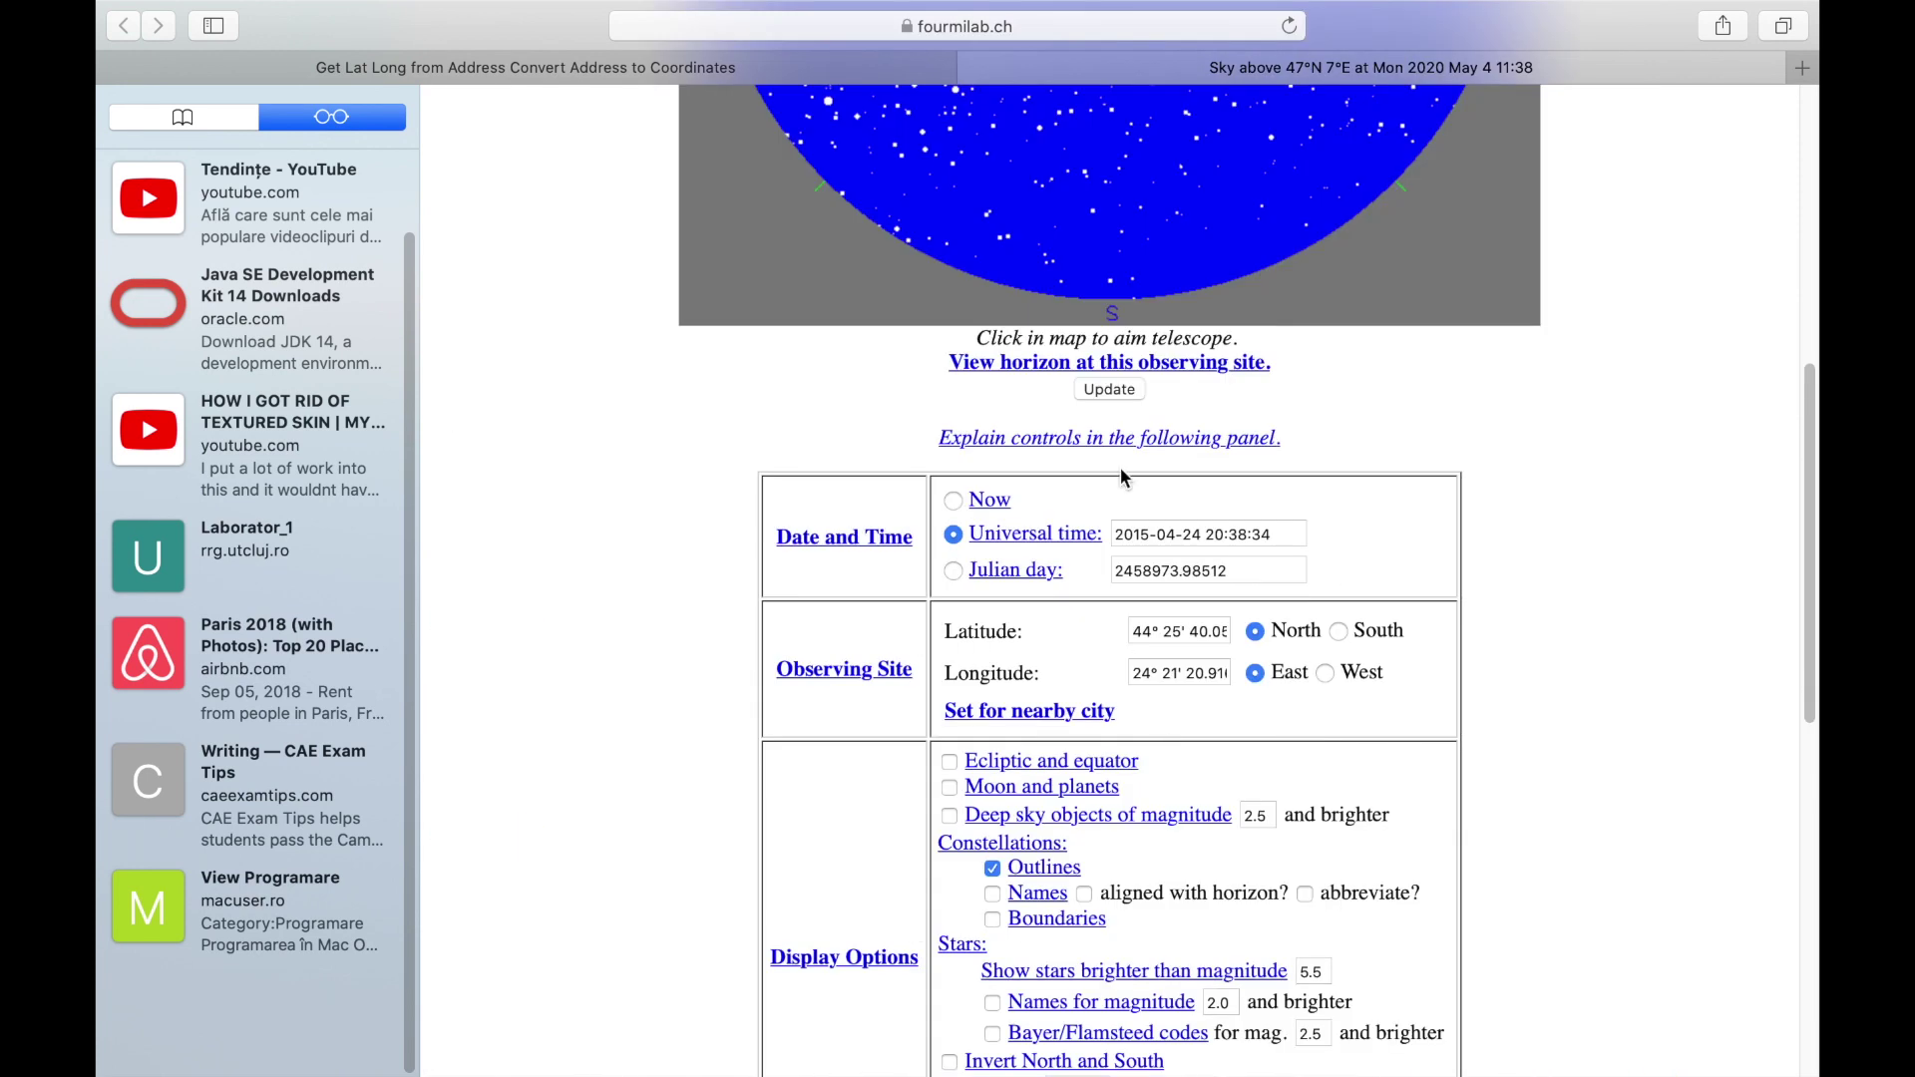
click(1109, 390)
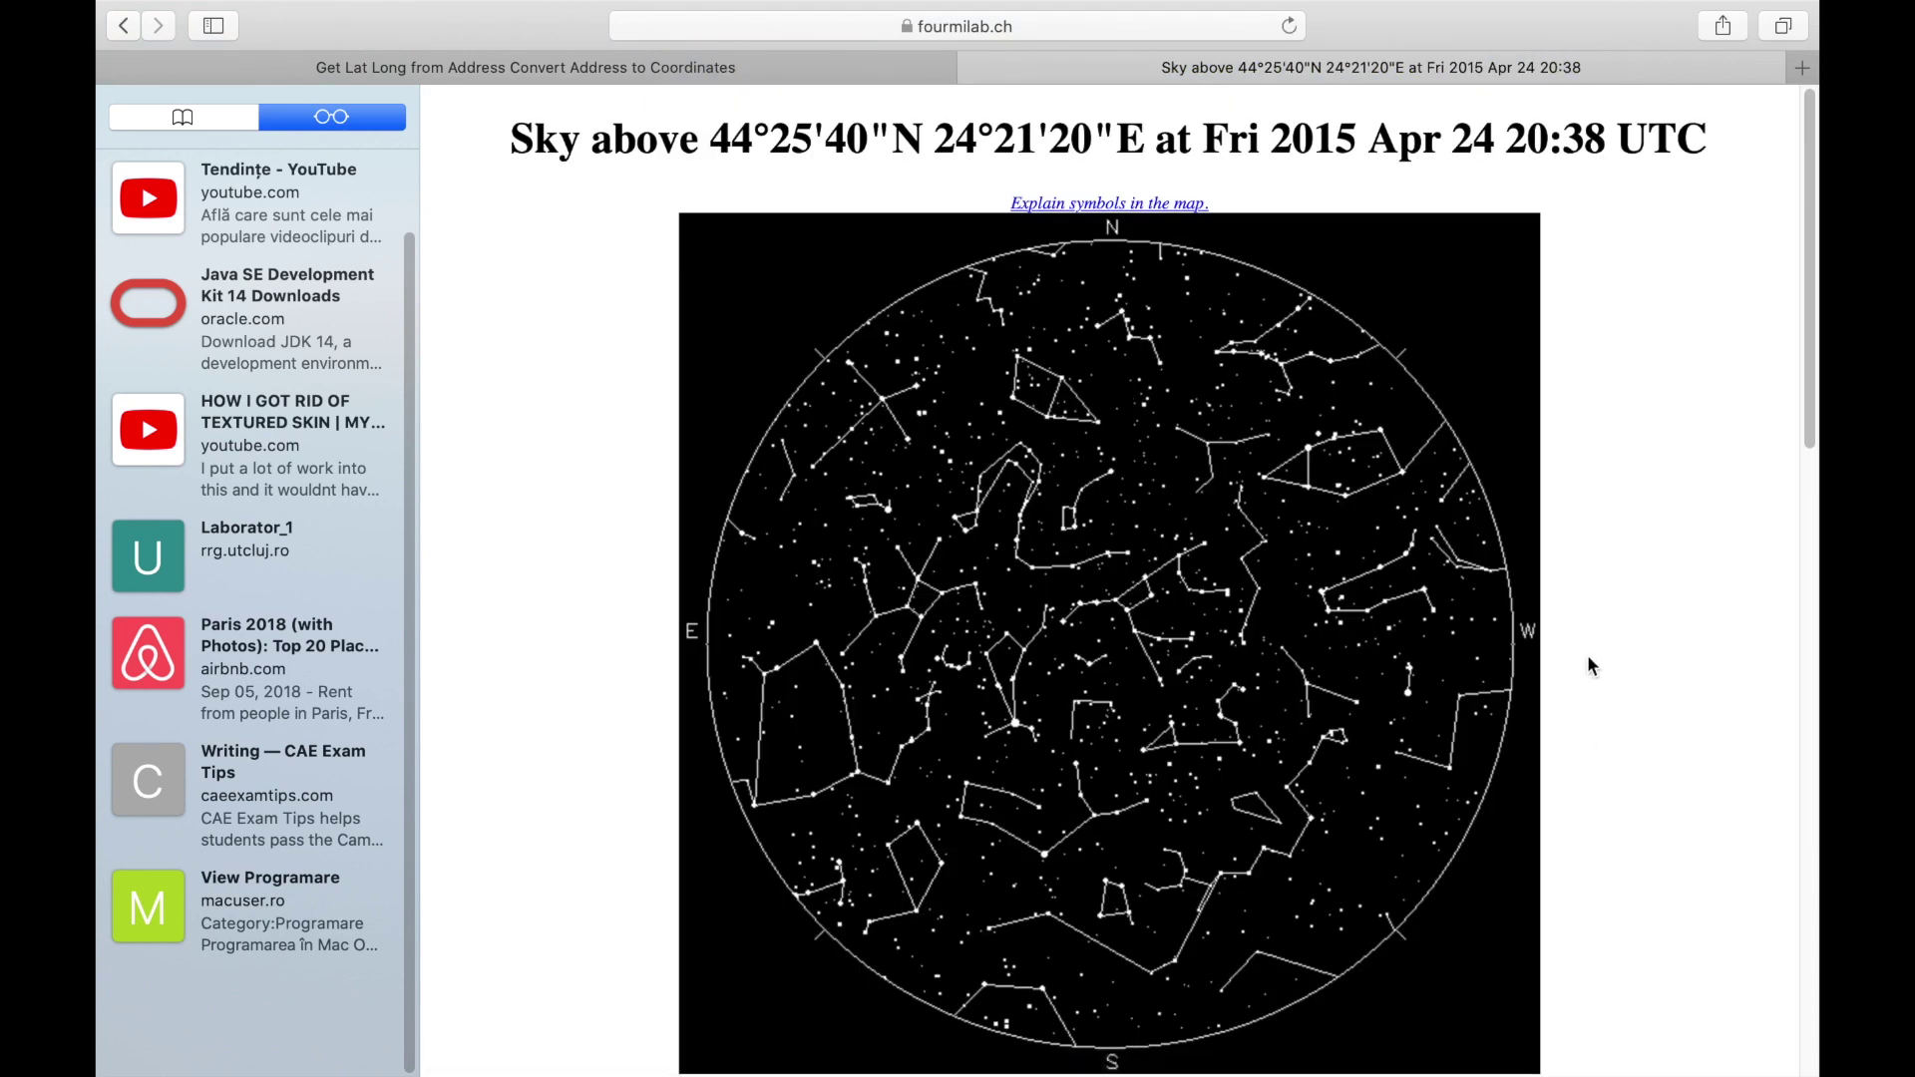
Step: Turn on constellation names and update the sky map to review the labelled version
scroll(1589, 656, down, 15)
click(994, 692)
click(1109, 187)
scroll(1663, 578, down, 1)
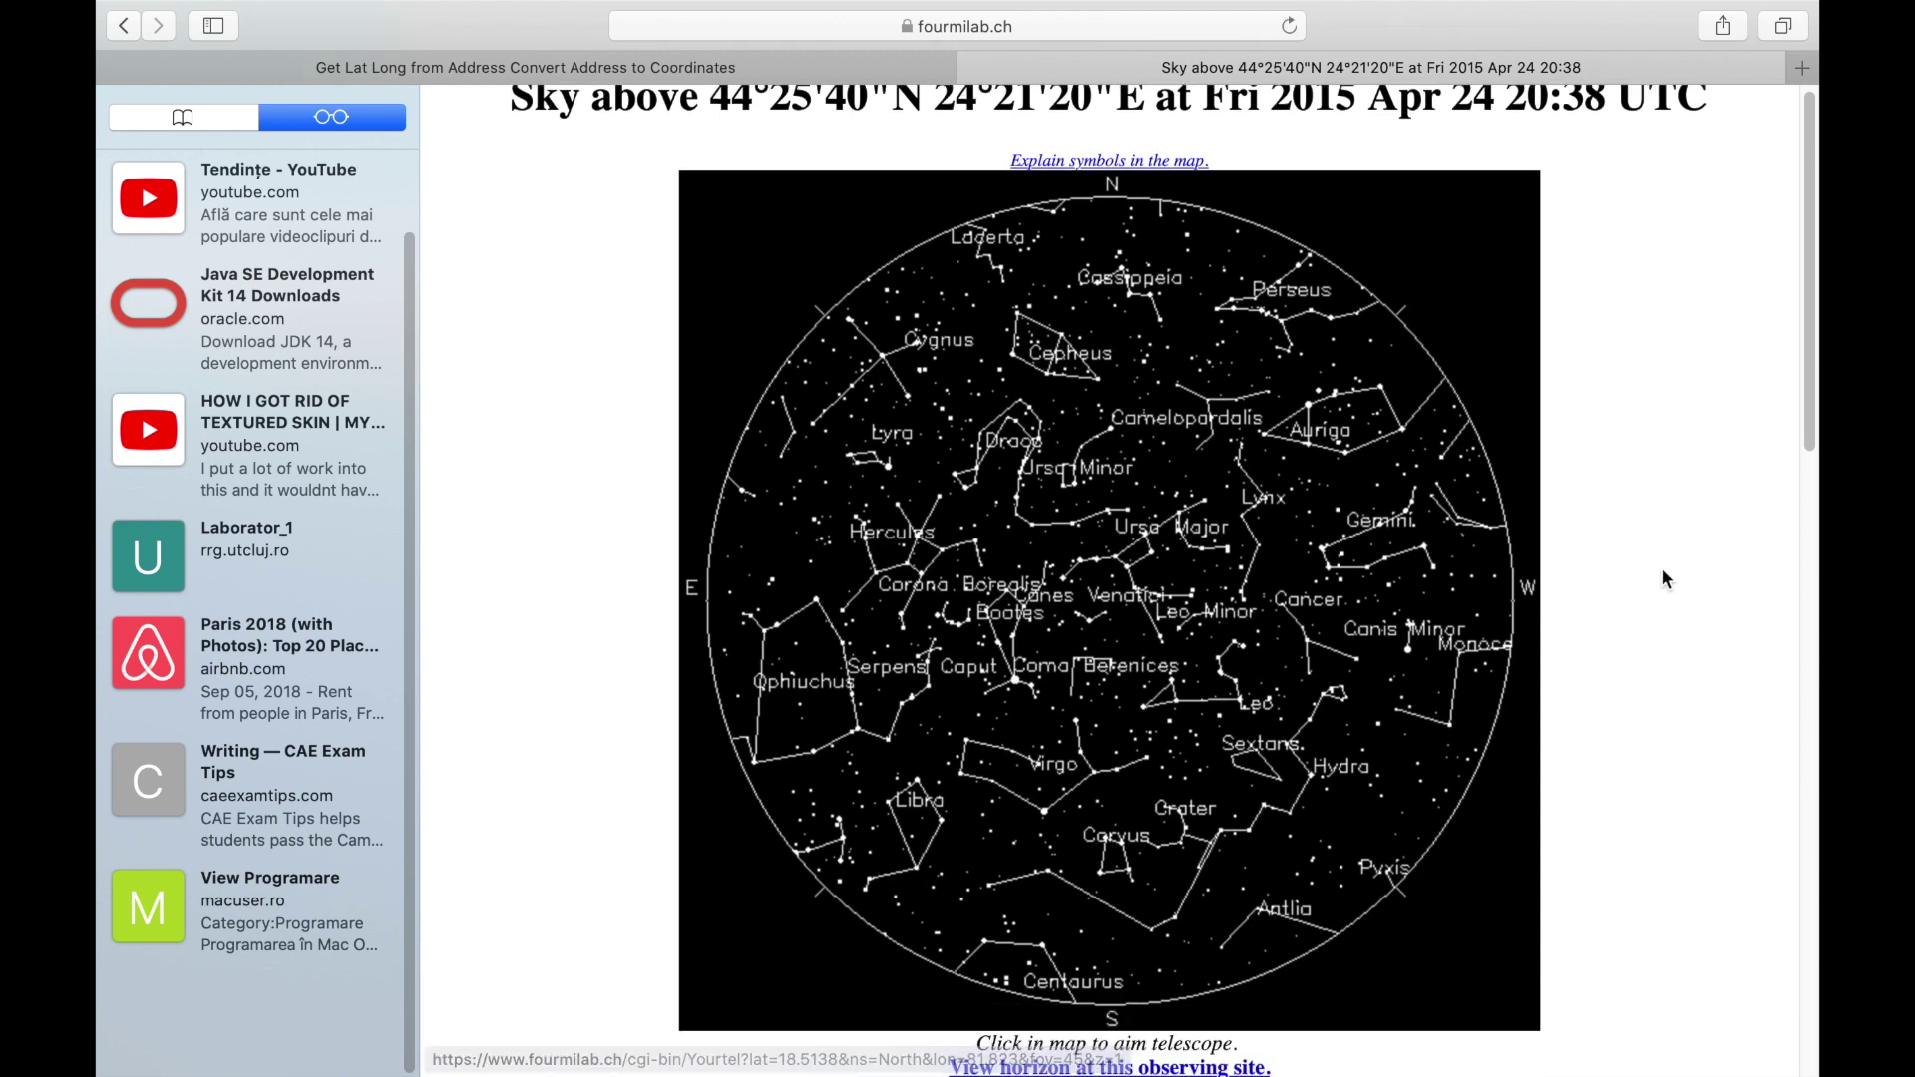
Step: Turn the constellation names off again and return to the sky map with outlines only
scroll(1661, 567, down, 2)
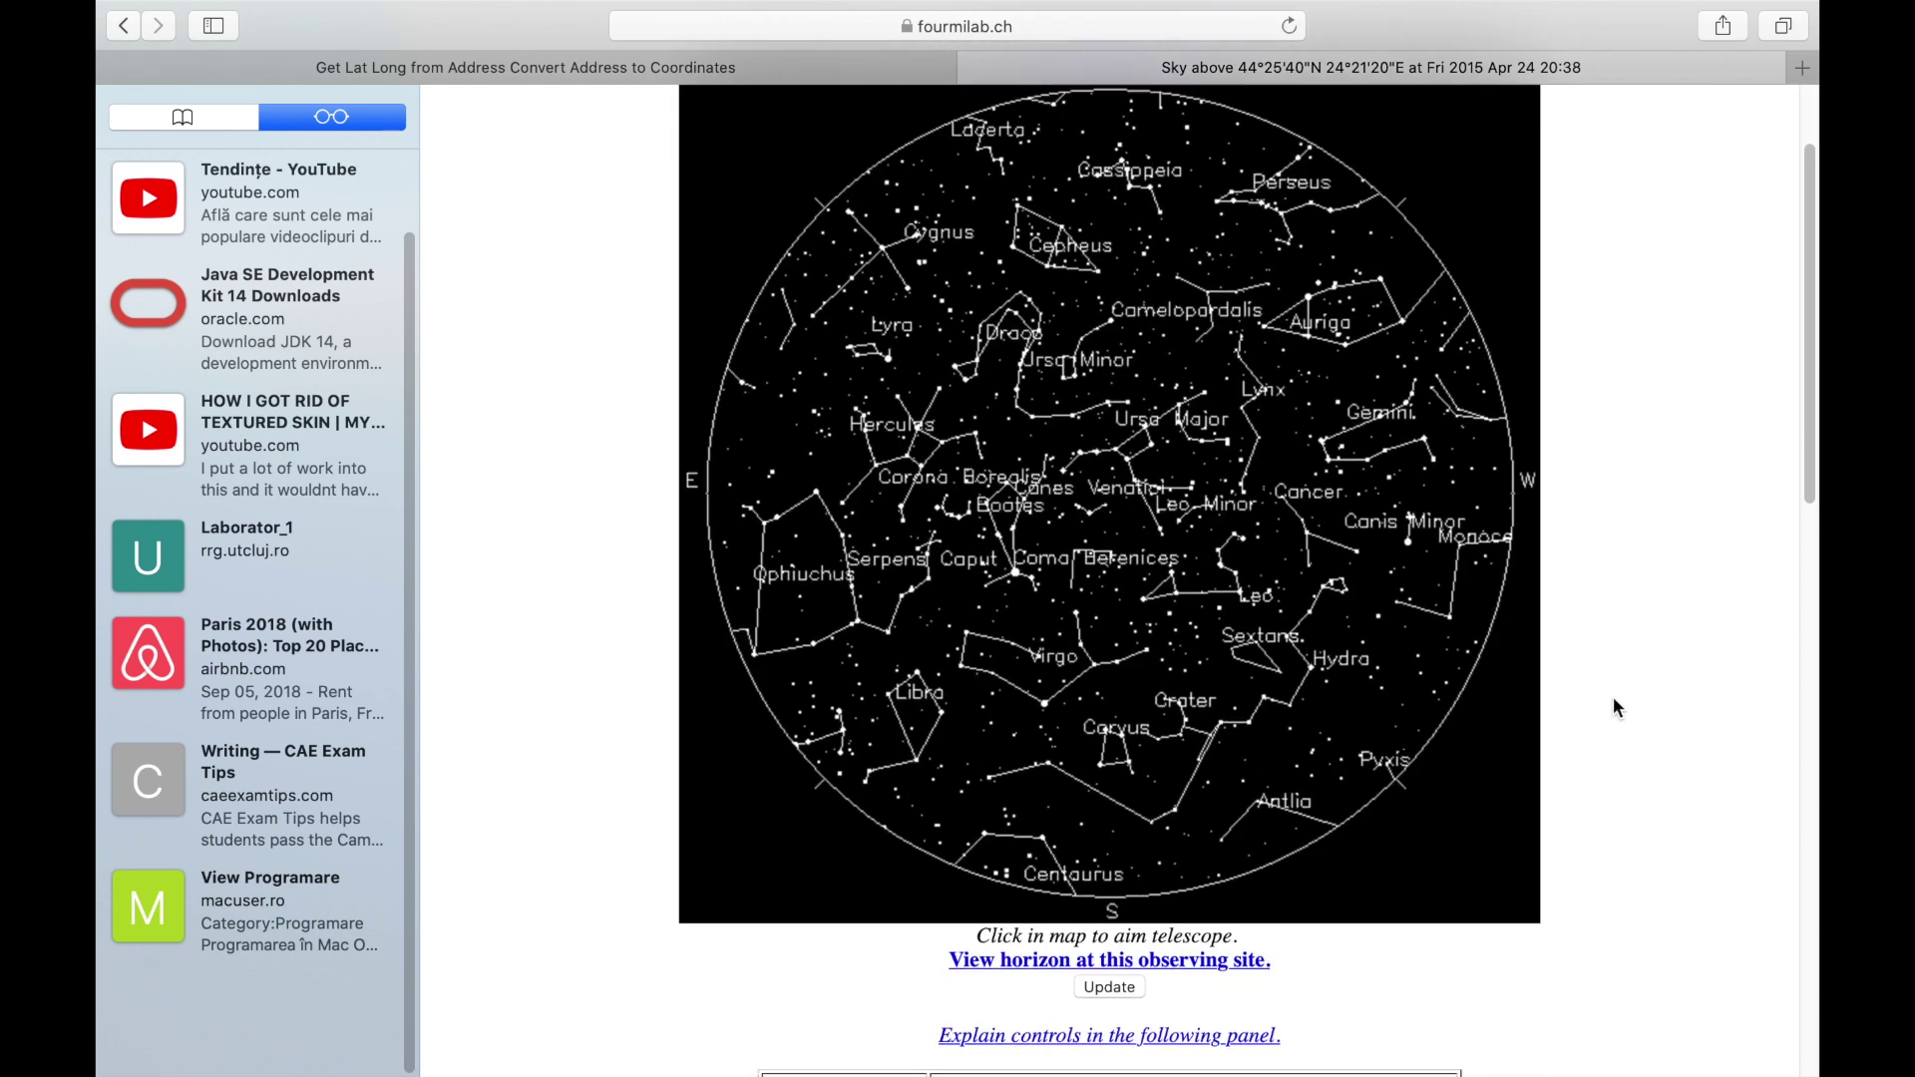
scroll(1613, 707, down, 17)
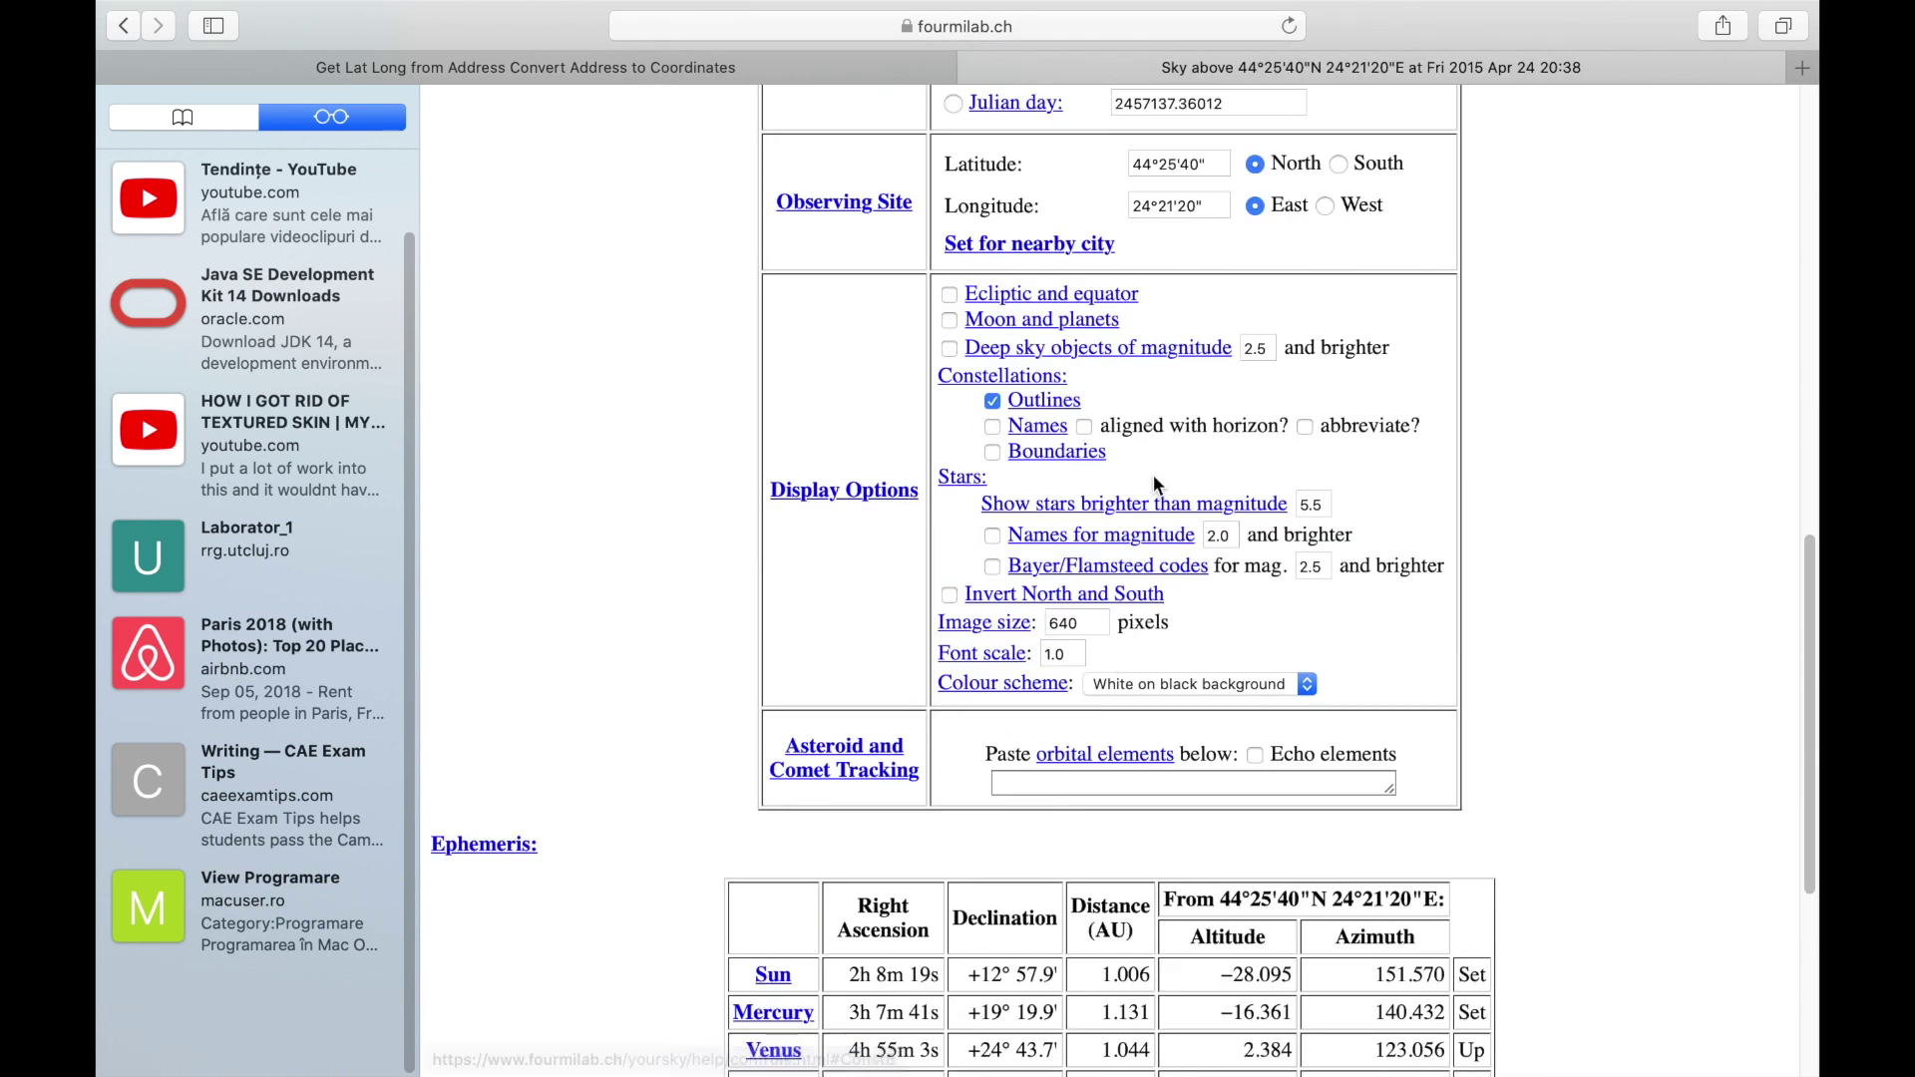
scroll(1148, 499, up, 20)
Step: Save the sky map image to the Desktop under the name Yoursky
right_click(1290, 506)
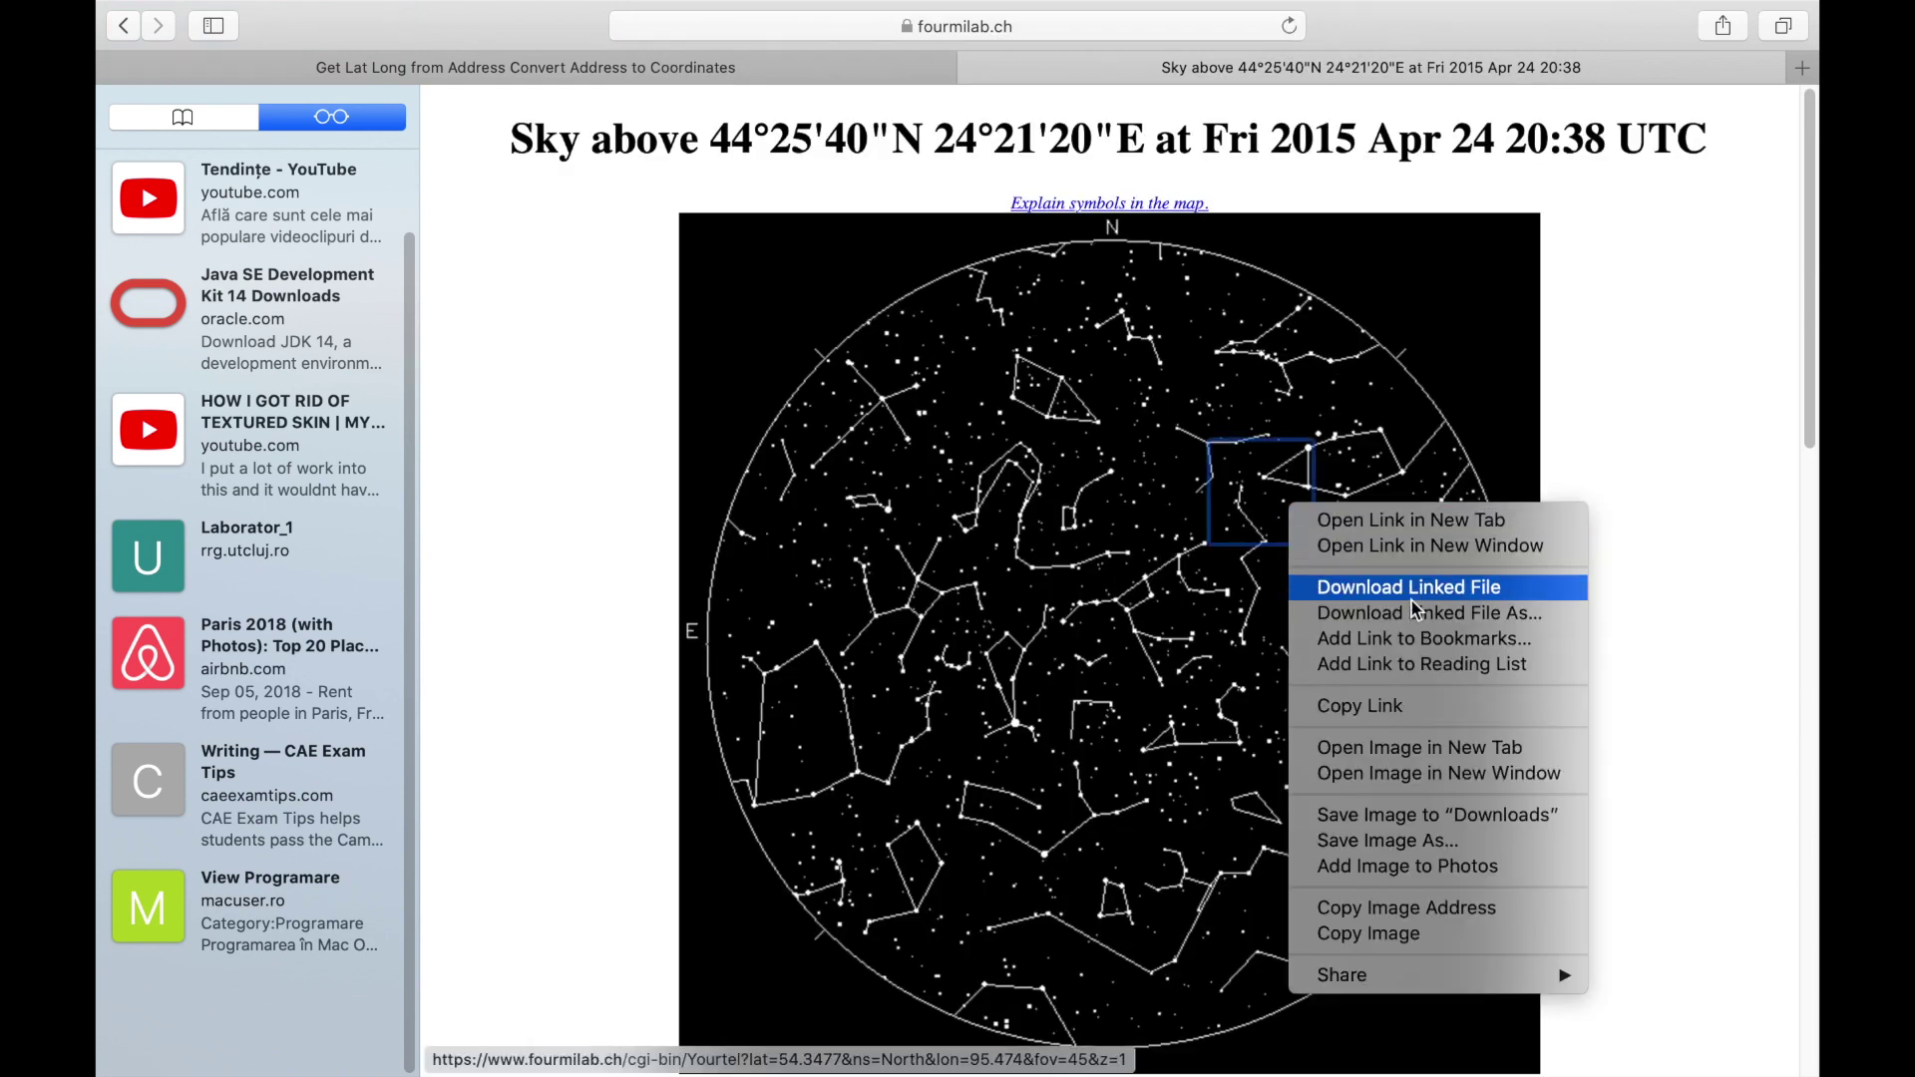
click(1424, 841)
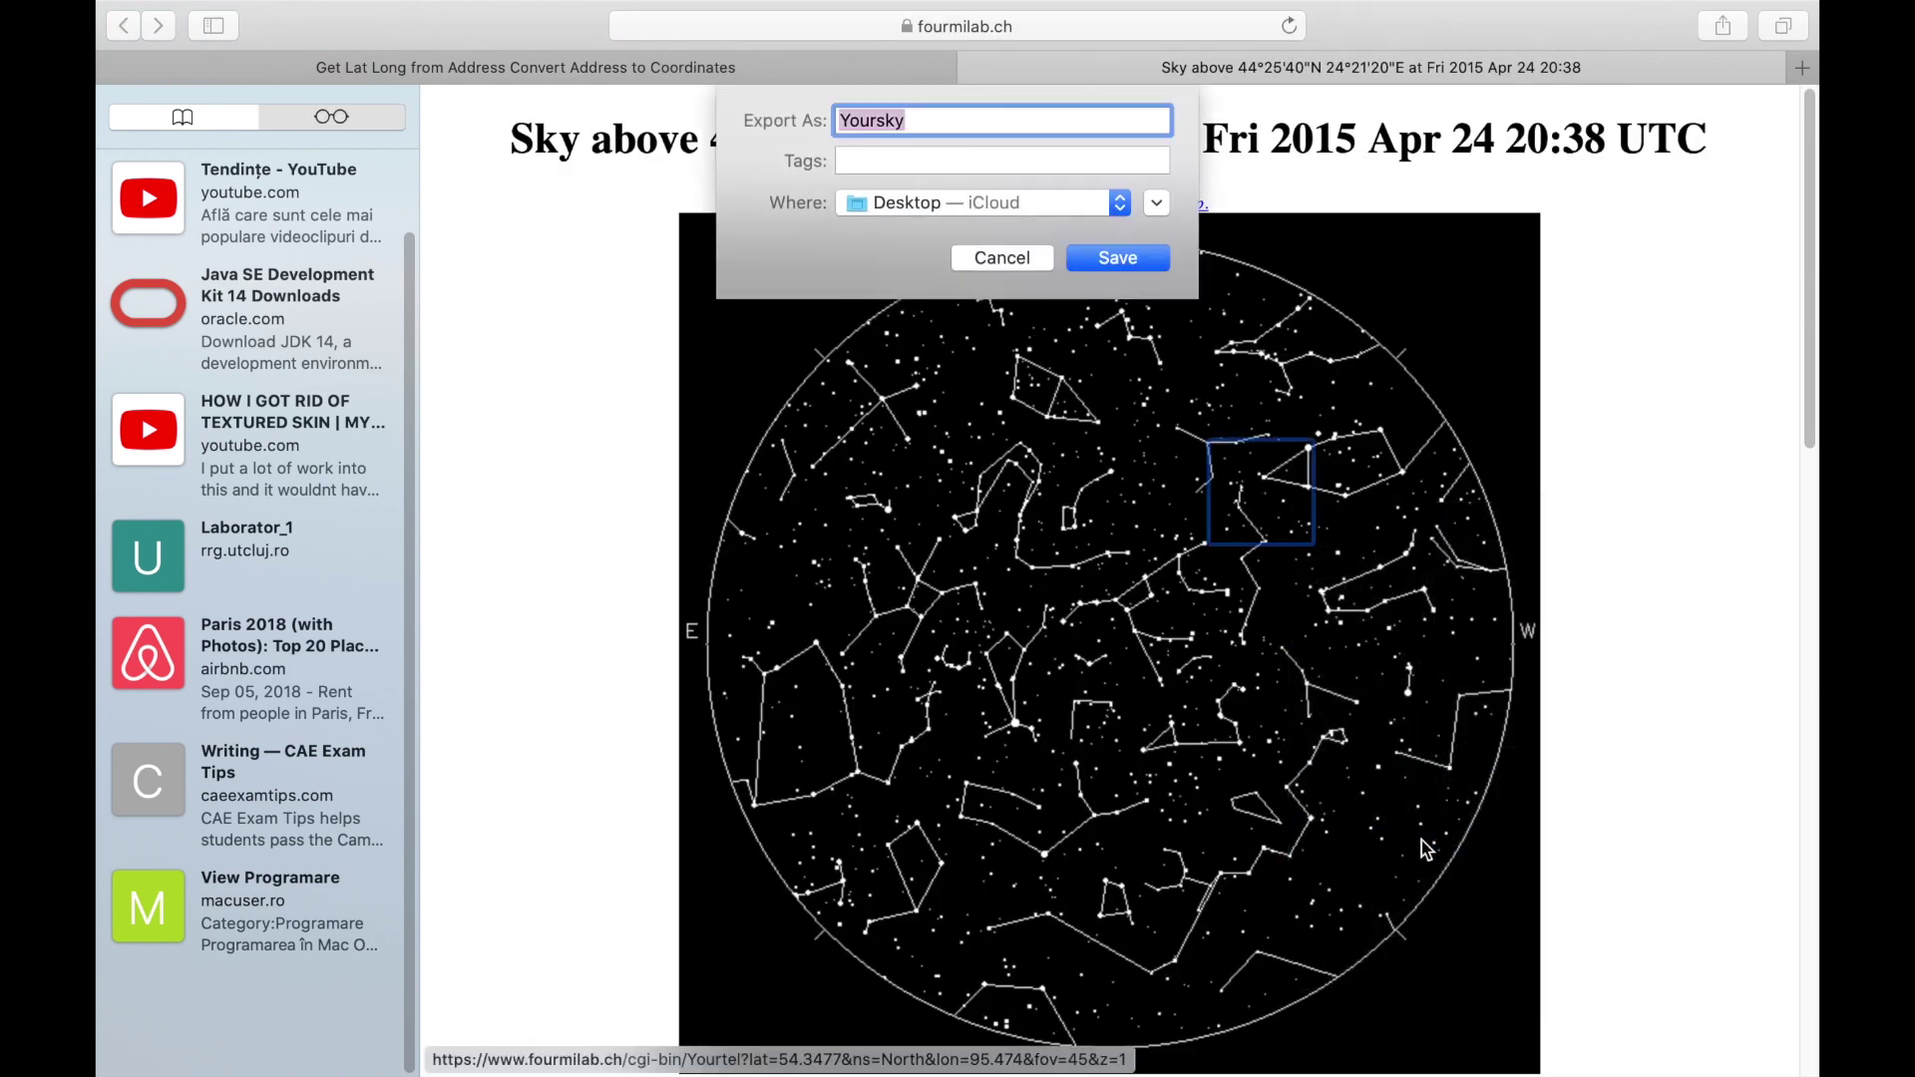
click(1118, 266)
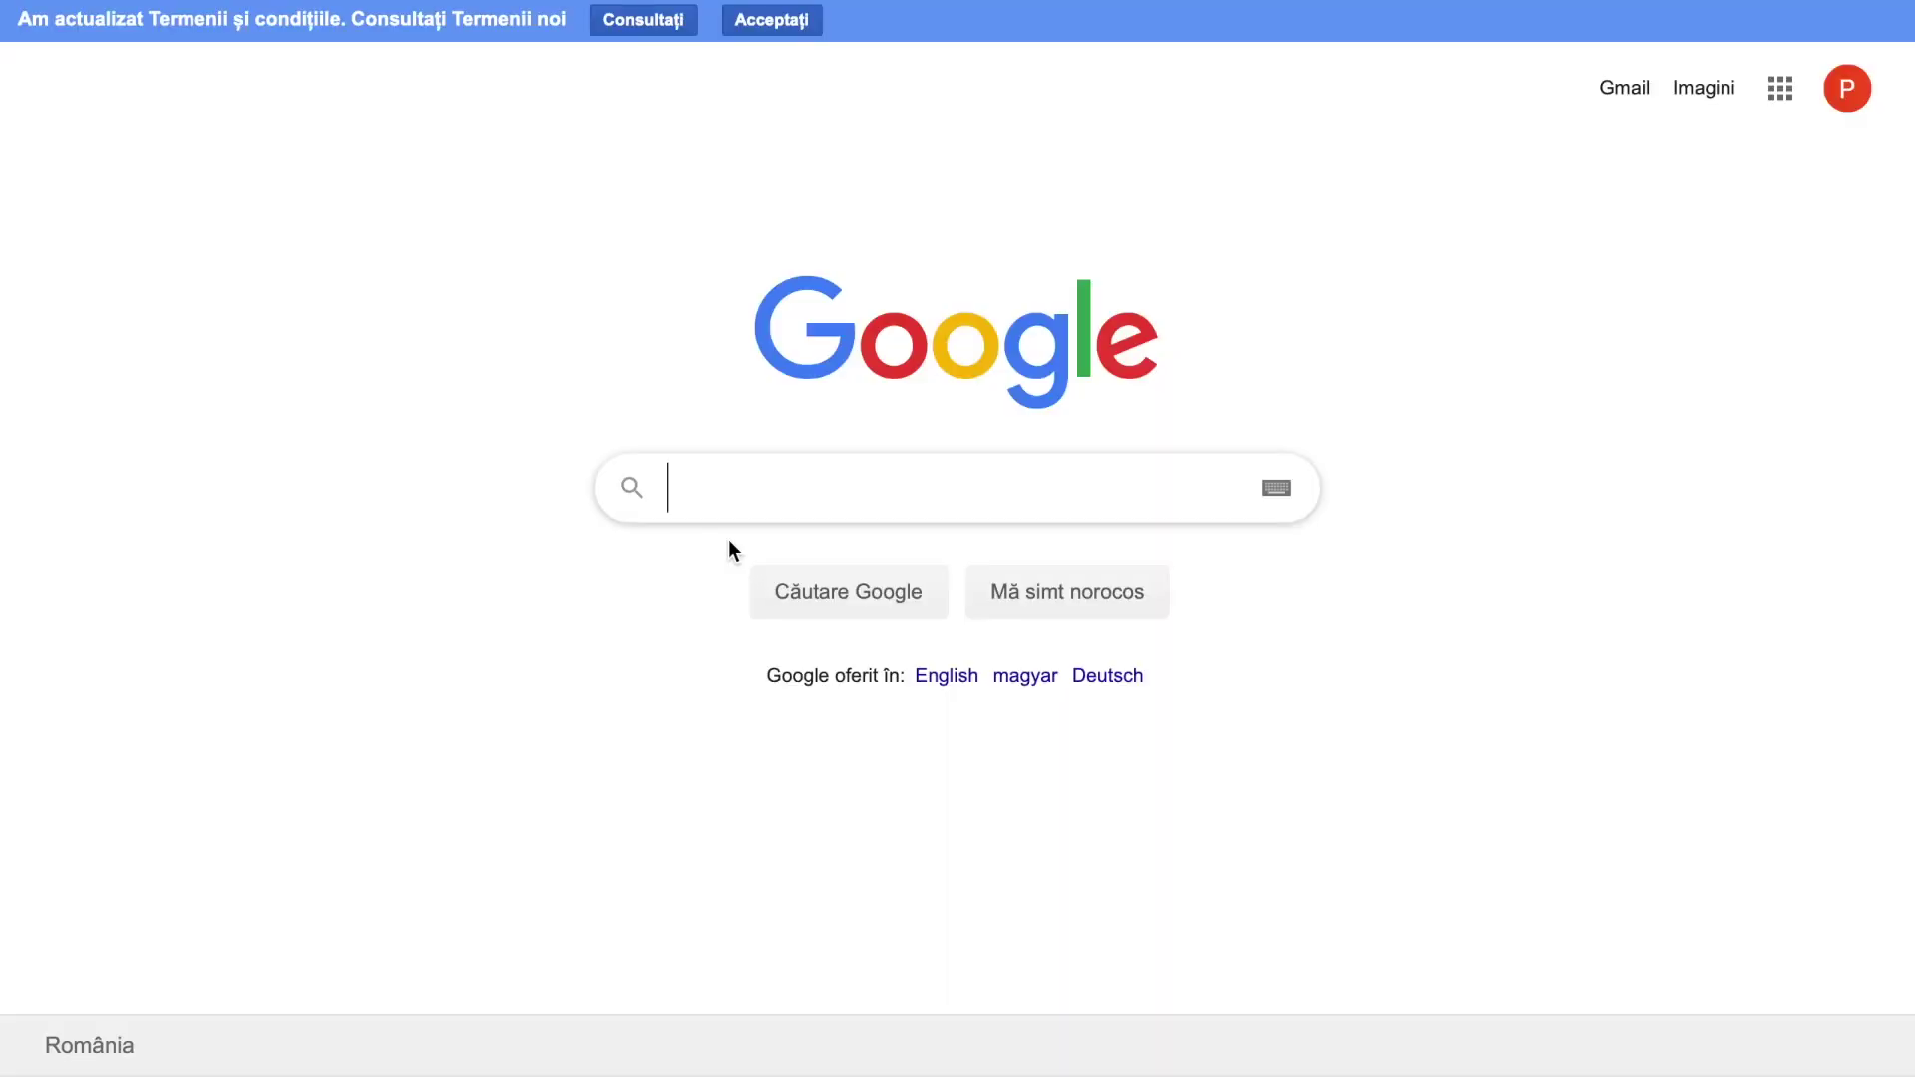
Step: Search Google for "photoshop for mac", open the Adobe Photoshop result, and look over the product page
text(pho)
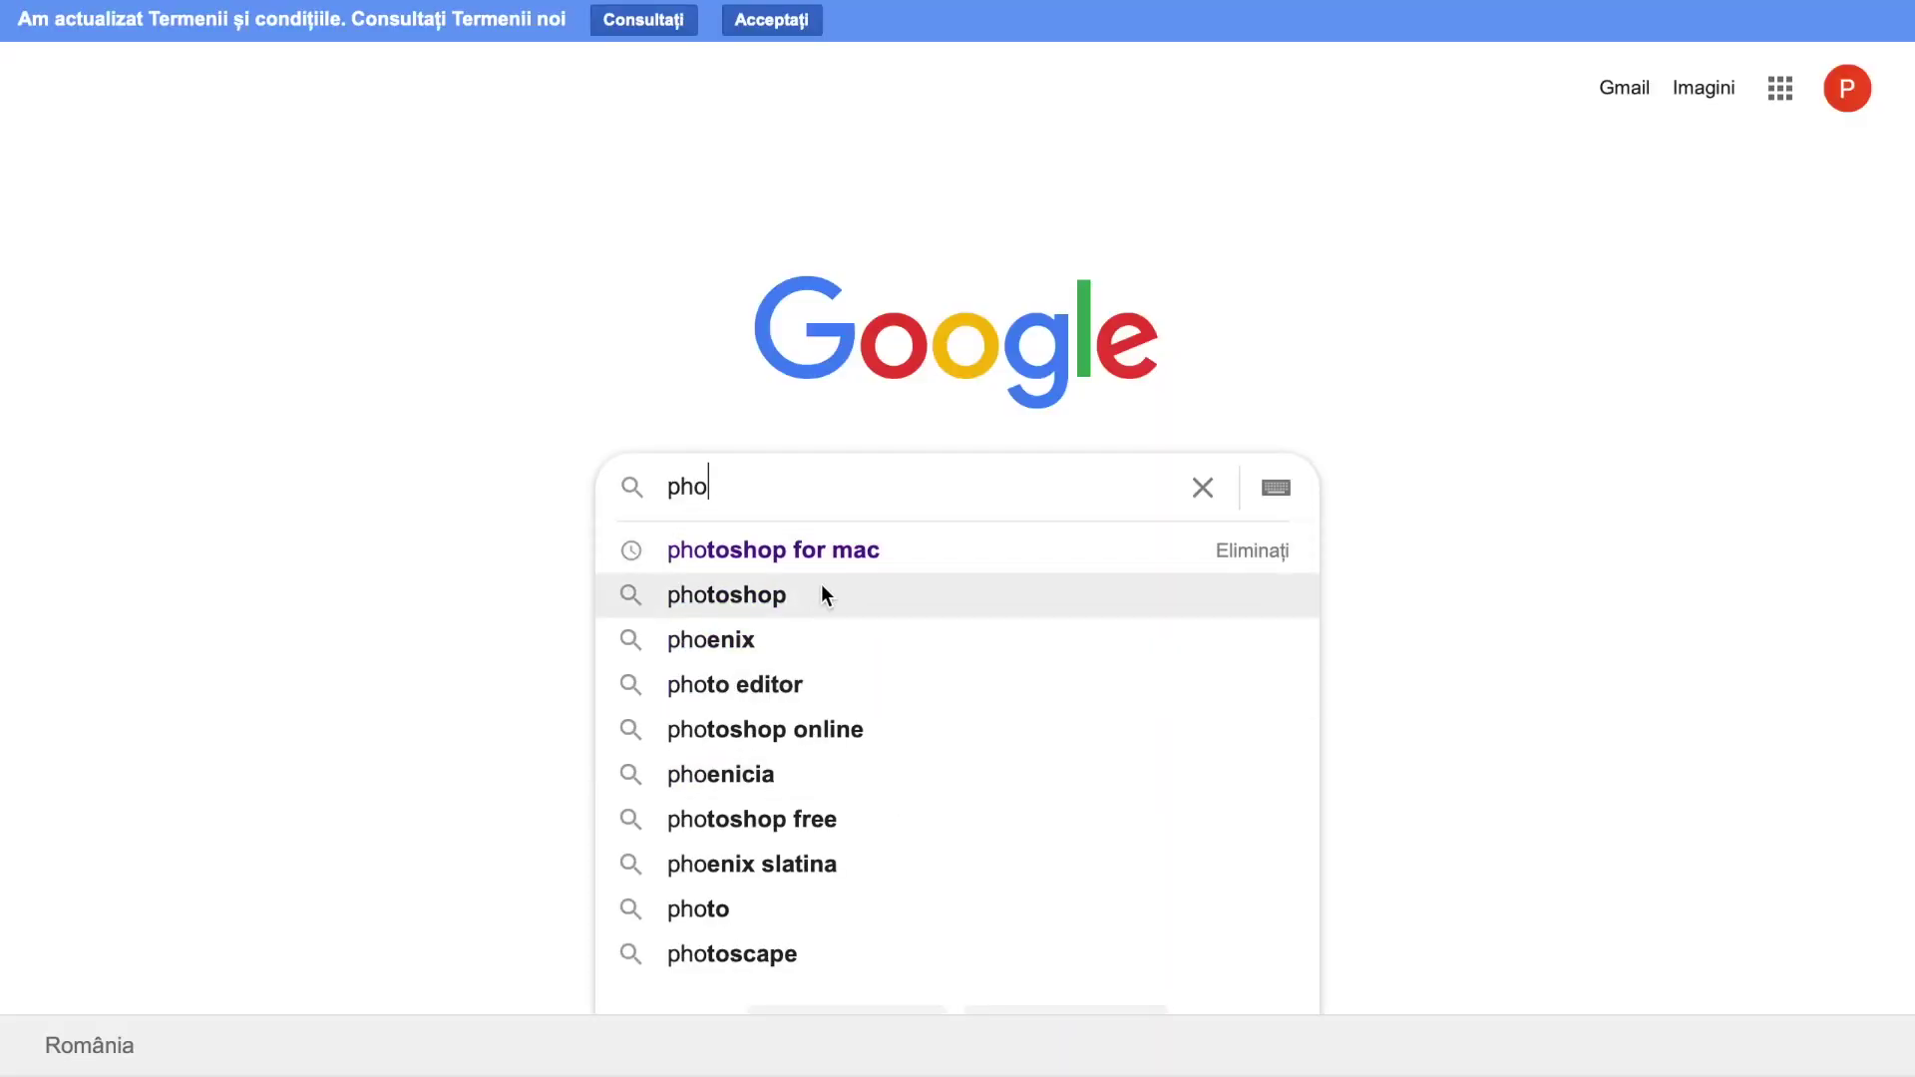
click(812, 550)
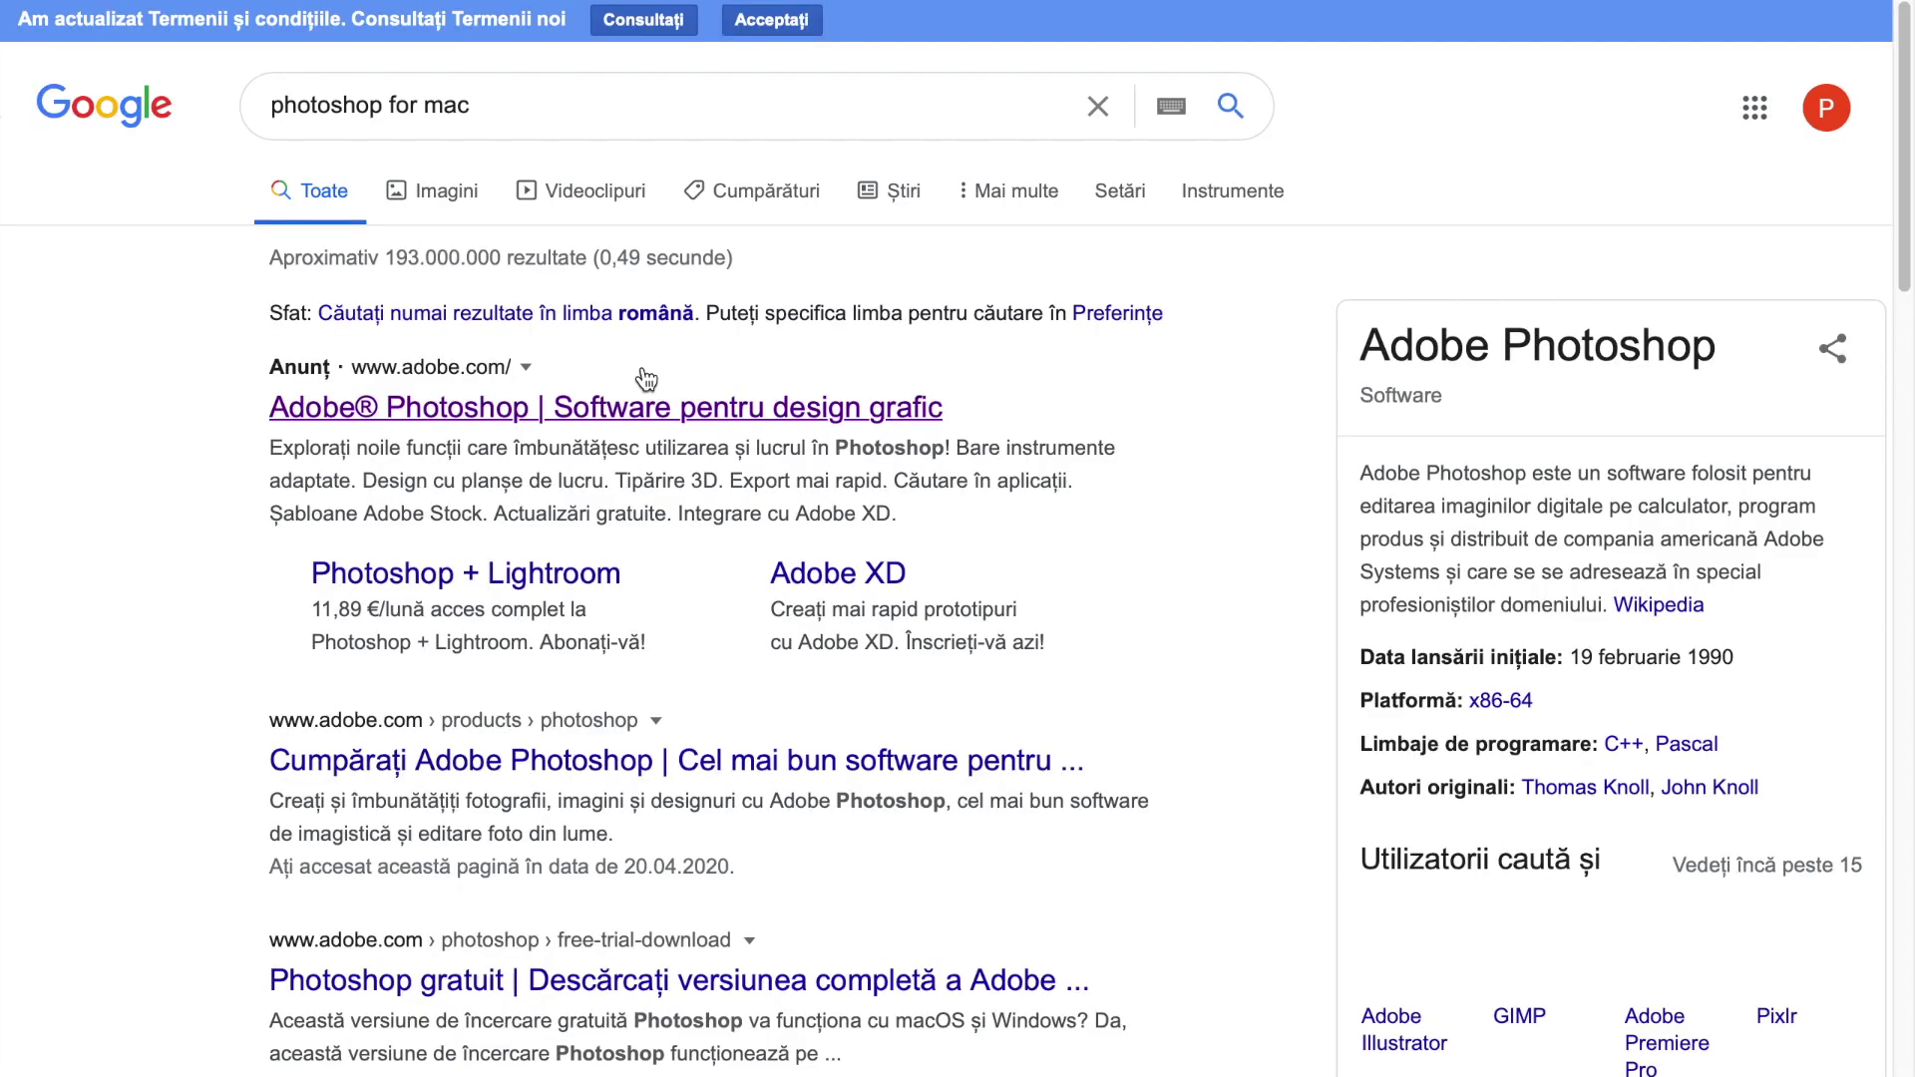
click(577, 419)
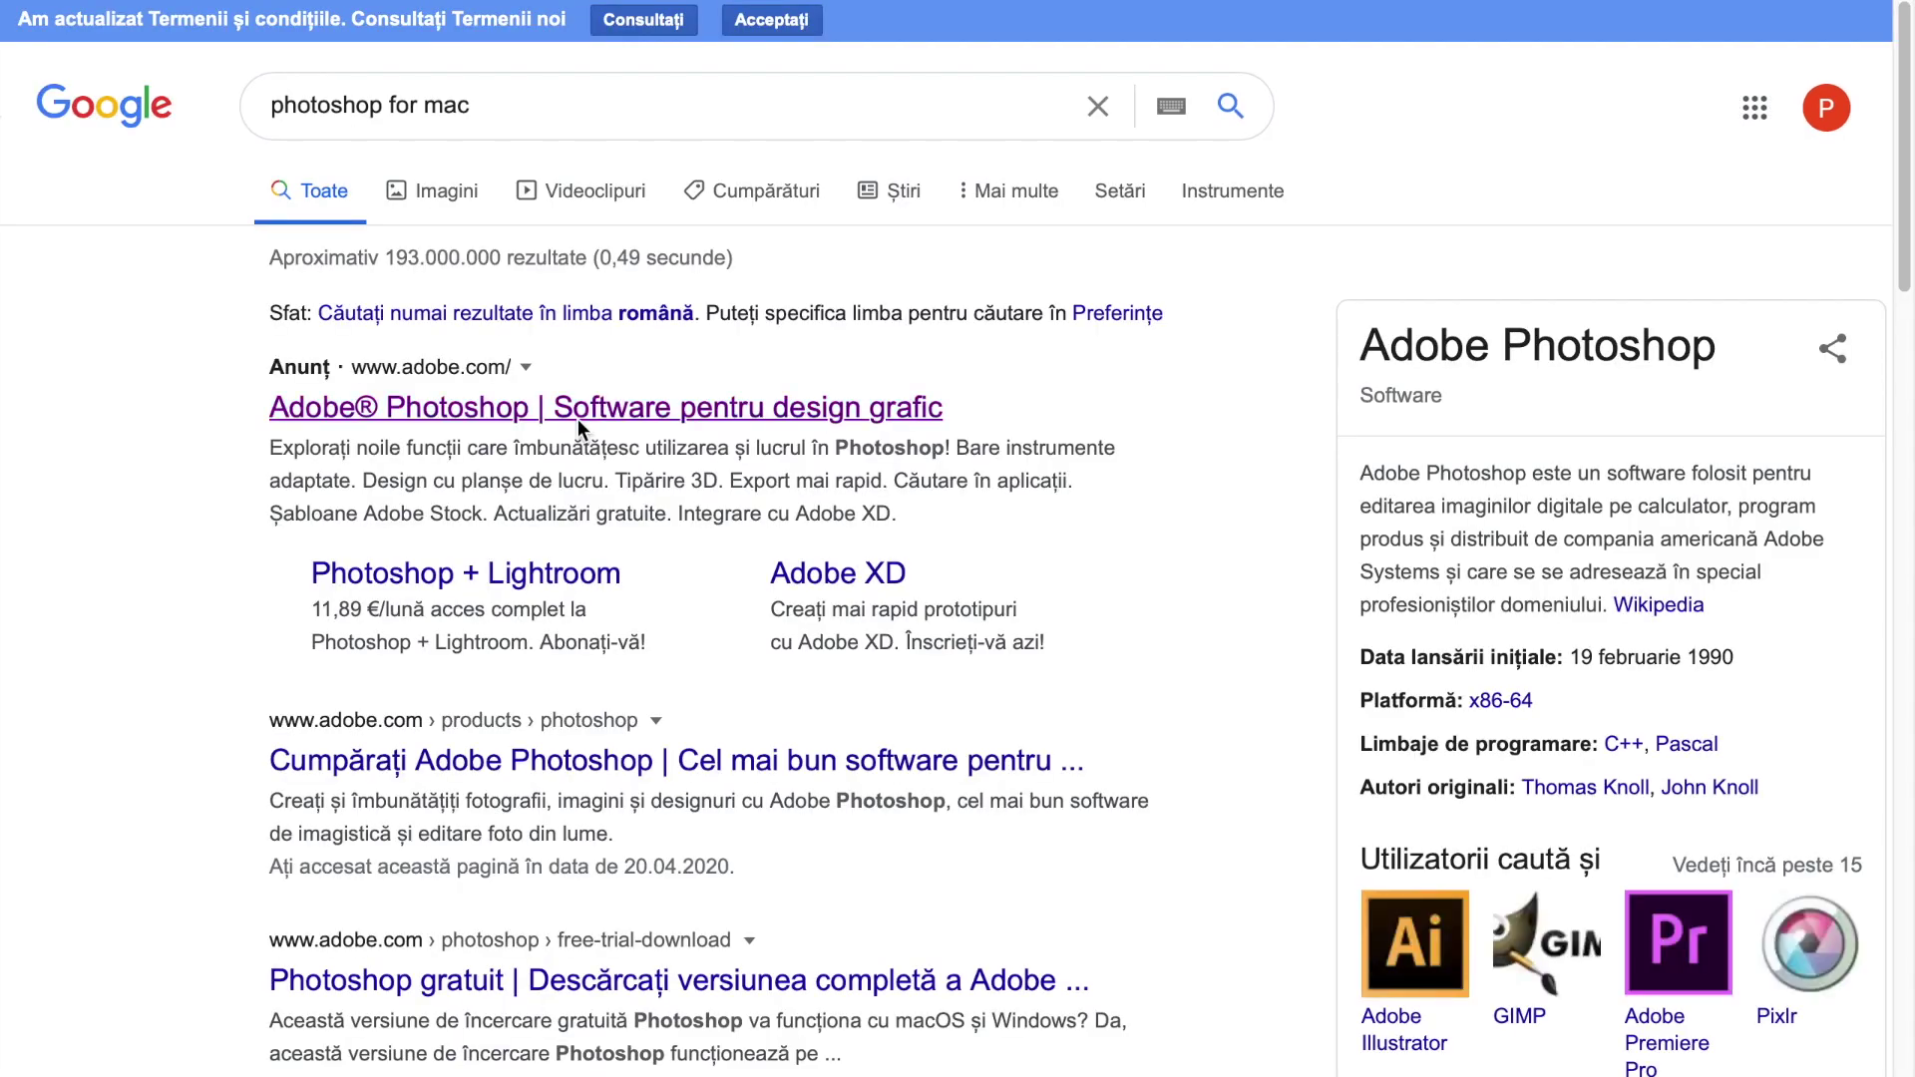
scroll(1249, 499, down, 5)
scroll(1213, 531, down, 10)
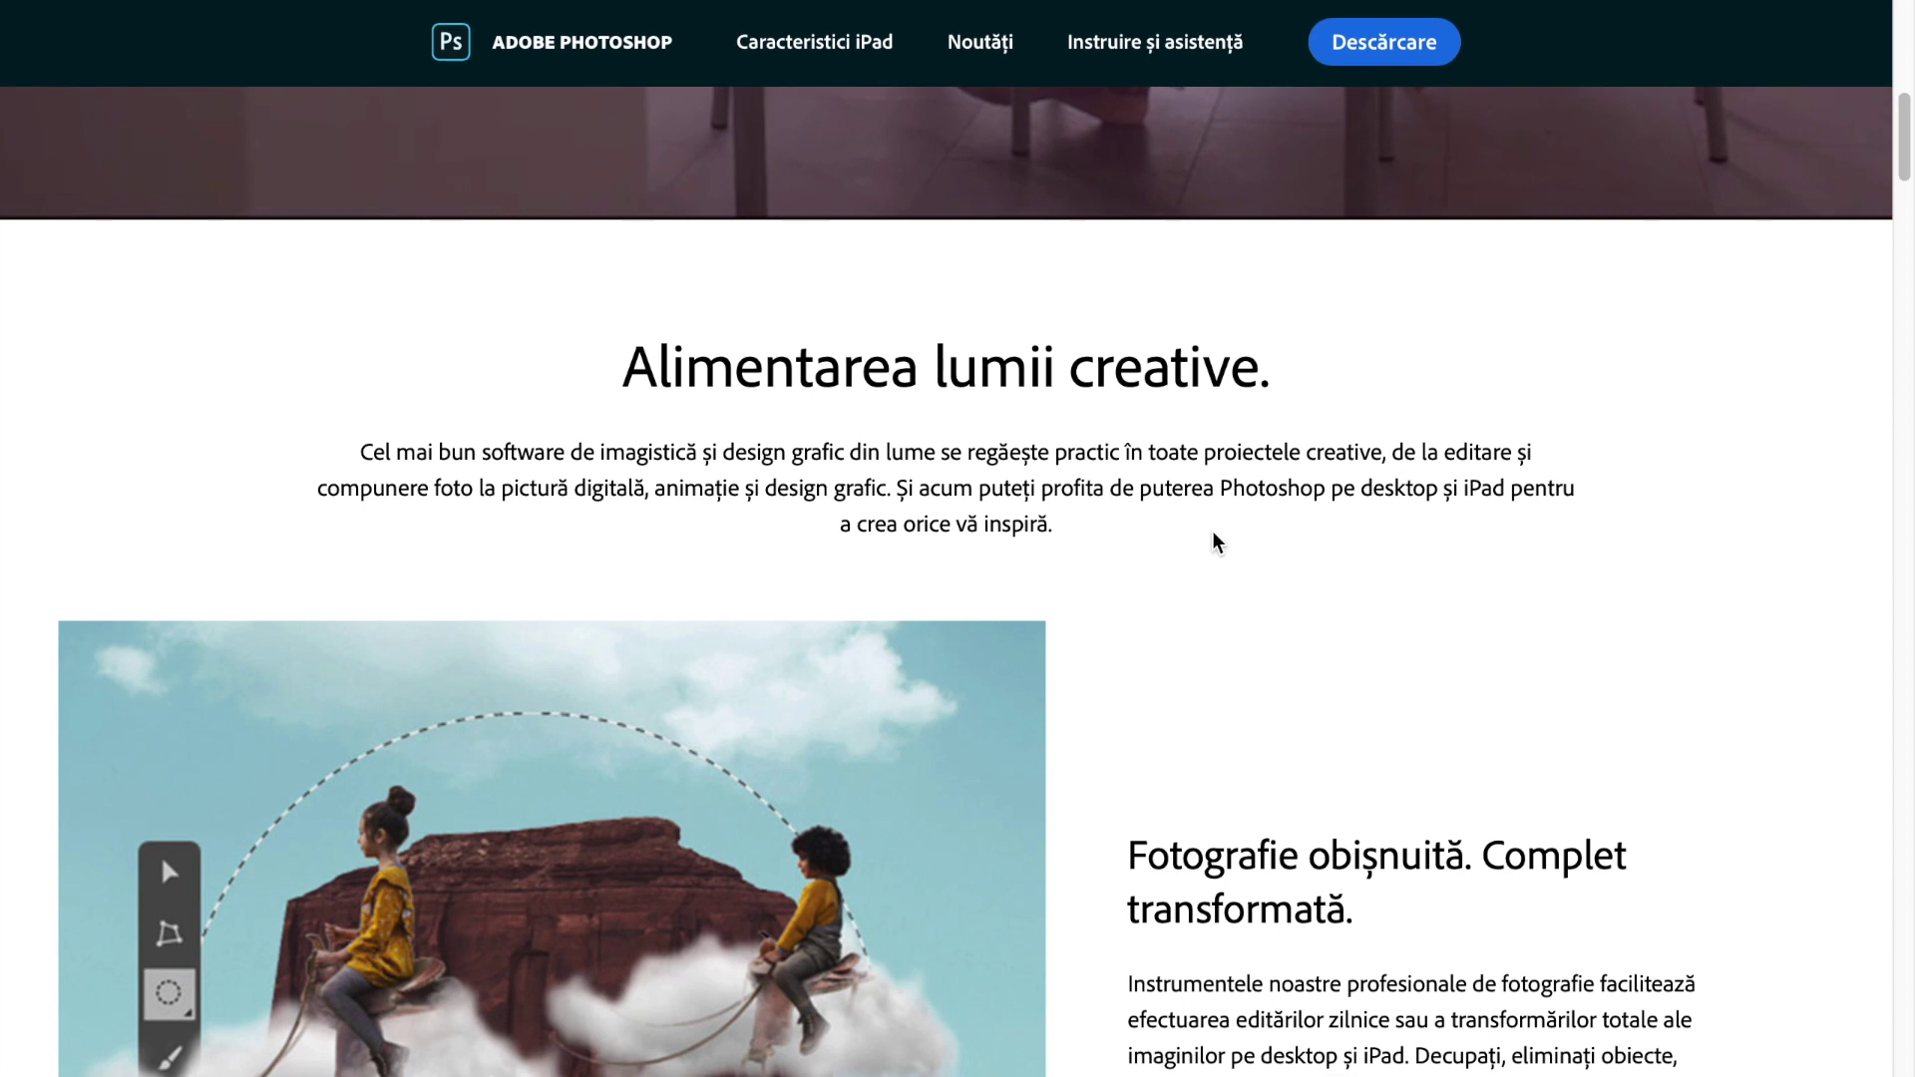
scroll(1212, 519, up, 3)
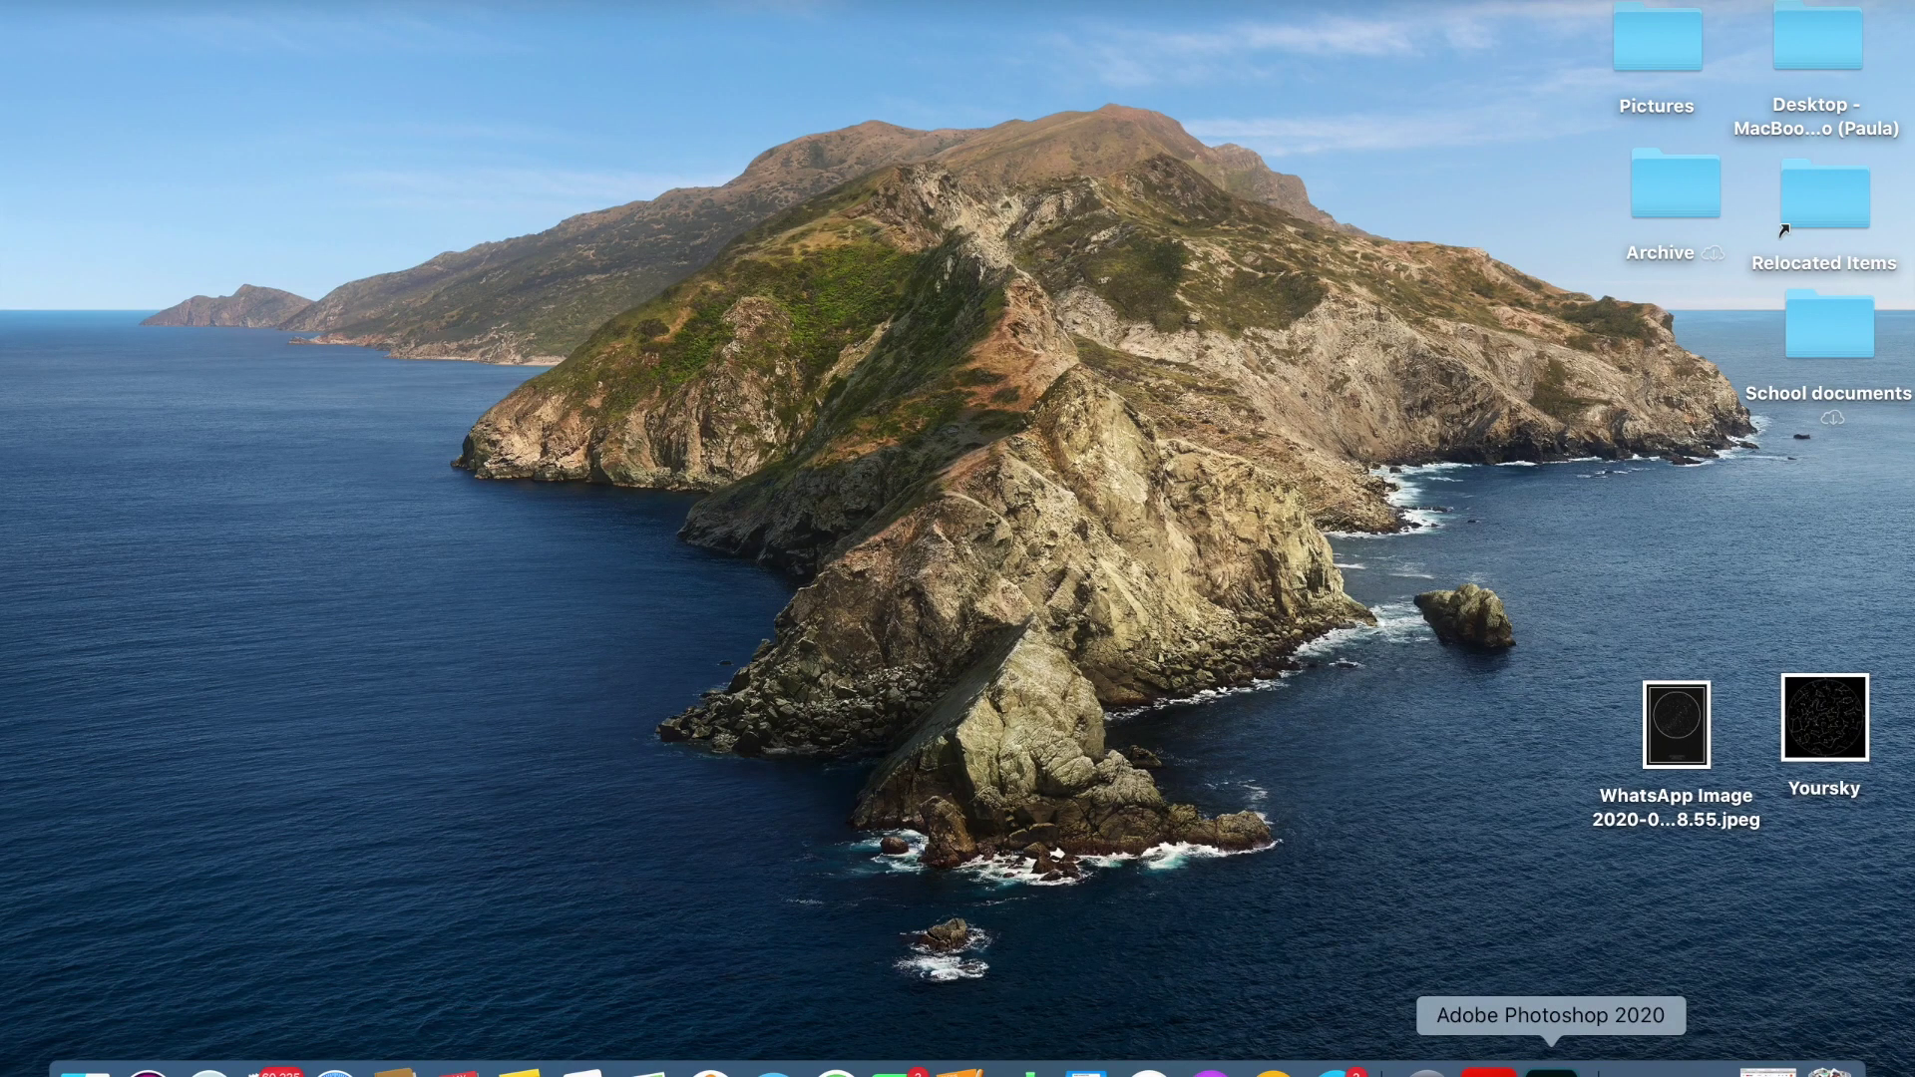
Step: Launch Adobe Photoshop 2020, shift its window to expose the desktop files, and move the WhatsApp image file above Yoursky
click(1588, 1062)
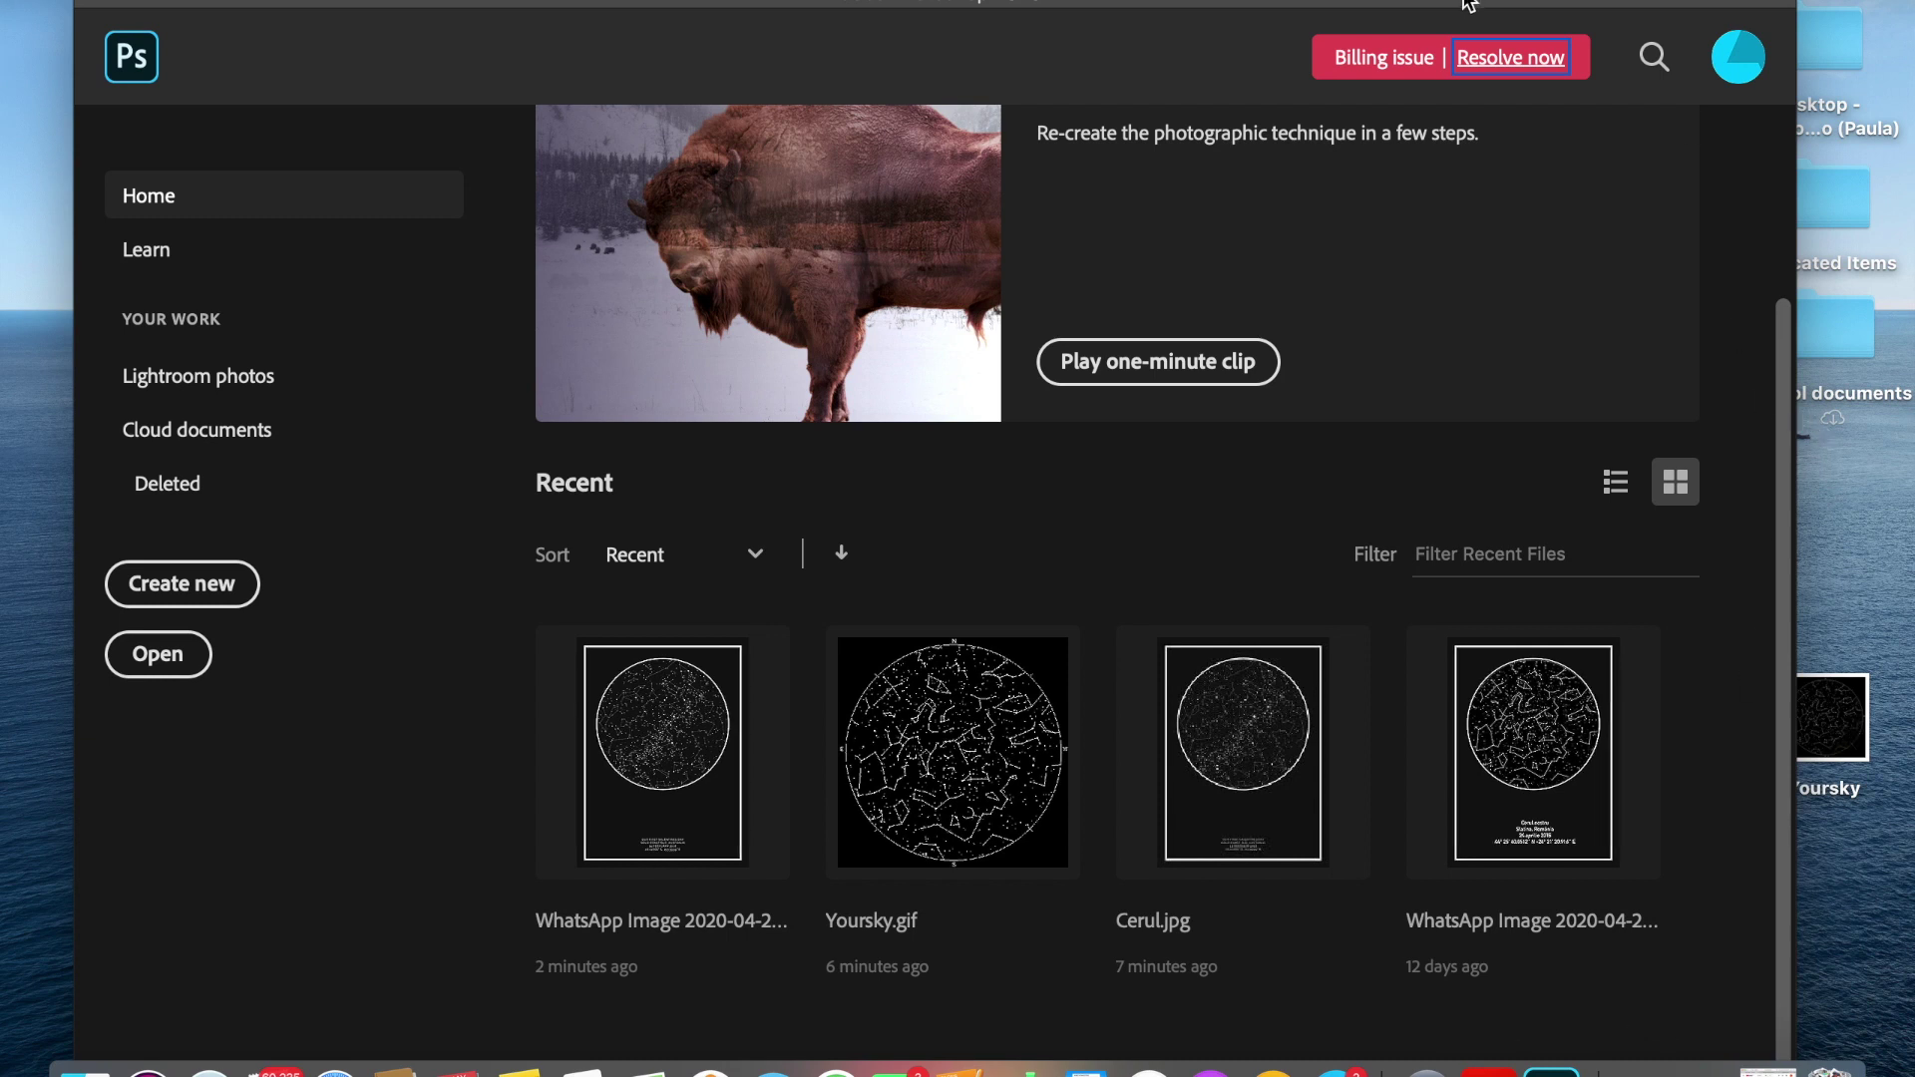
drag(1466, 5, 1393, 5)
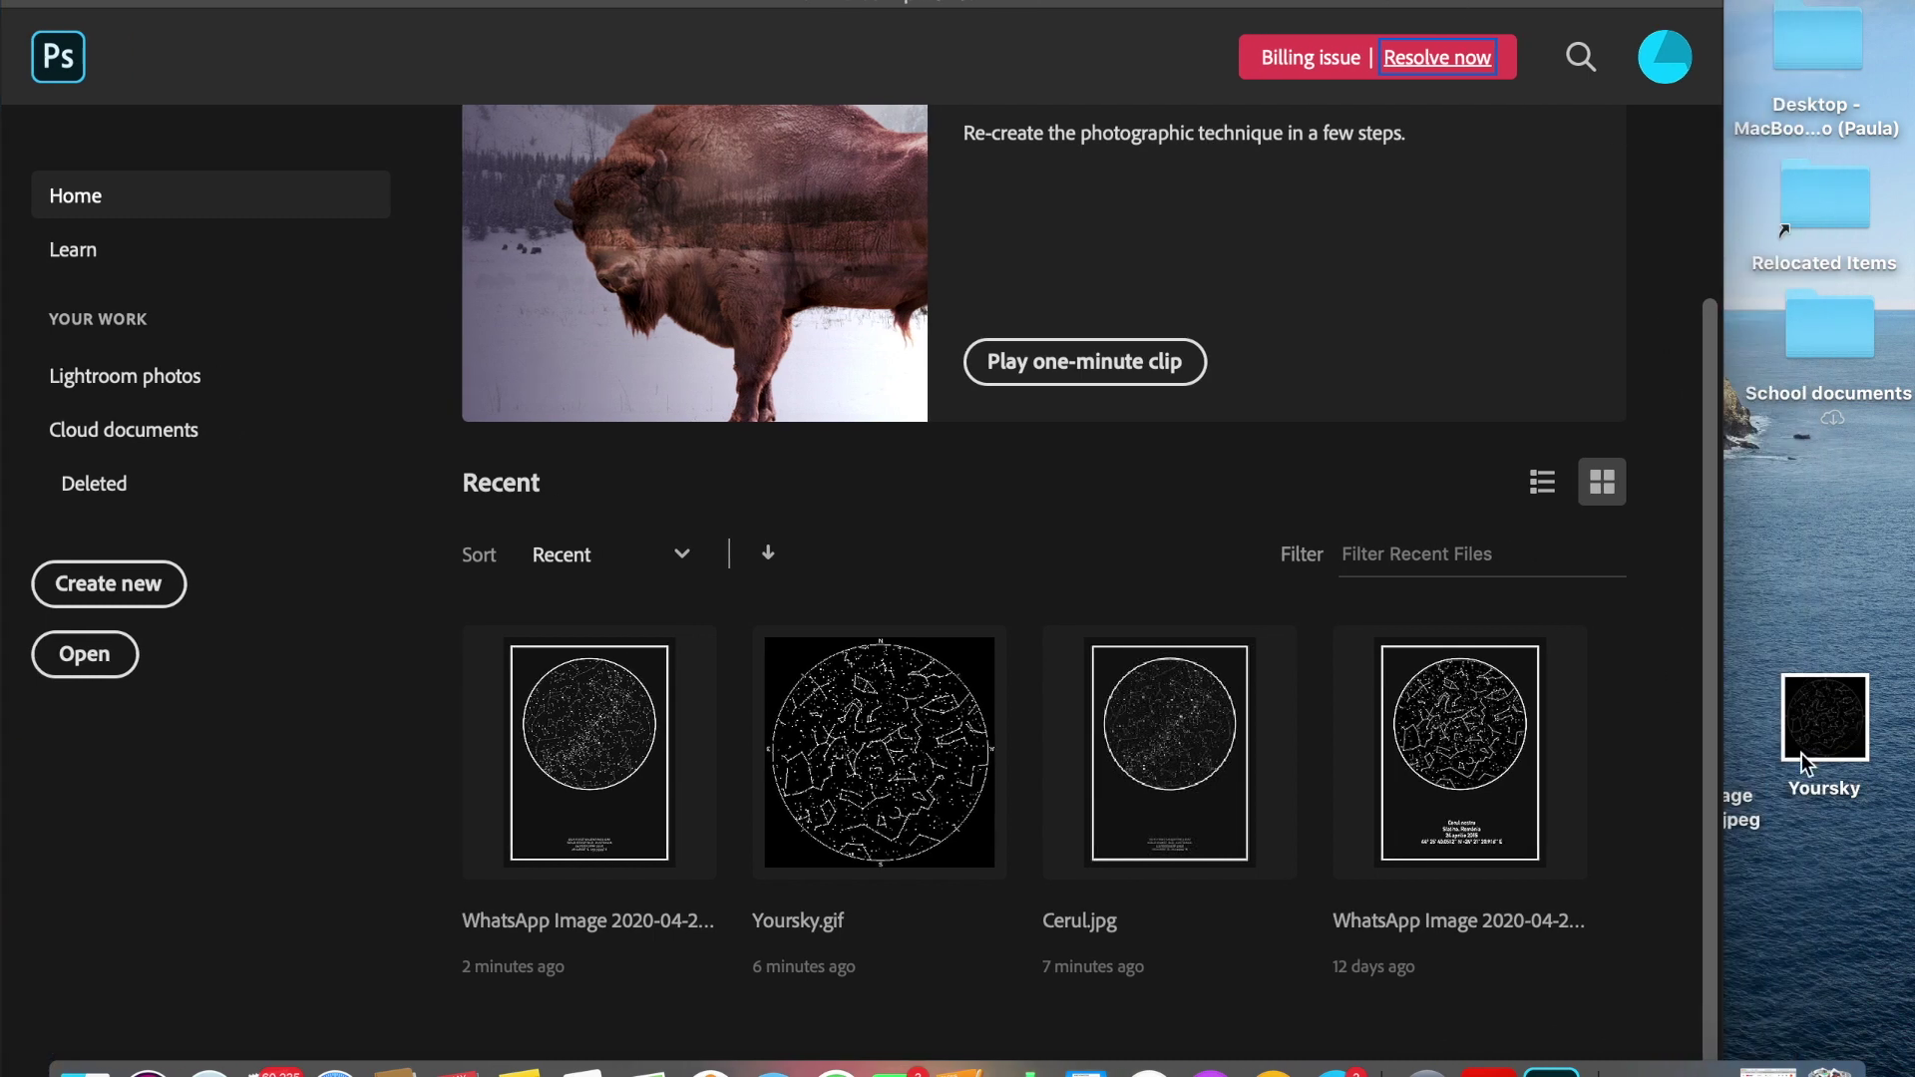
drag(1758, 813, 1850, 479)
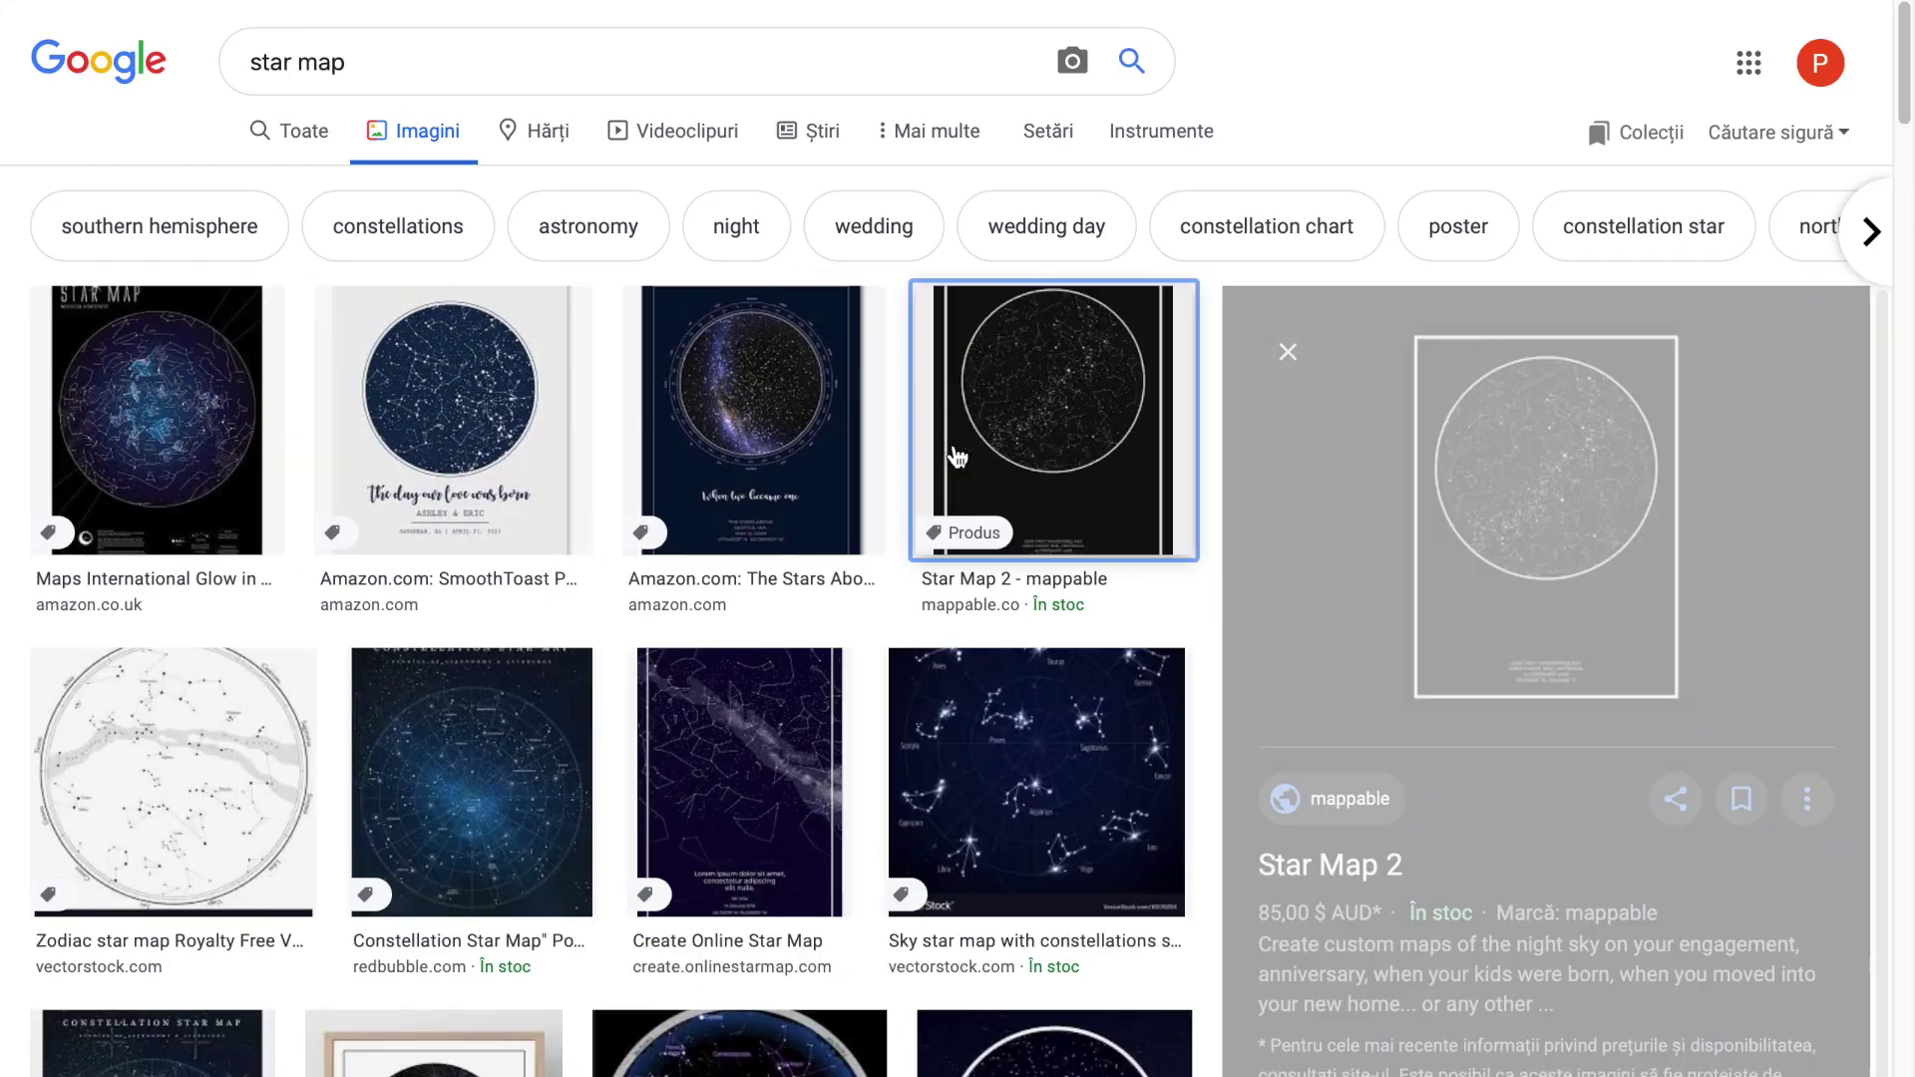
Step: Browse the "star map" image results in the browser and choose to save the Star Map 2 poster from mappable
scroll(1496, 471, down, 3)
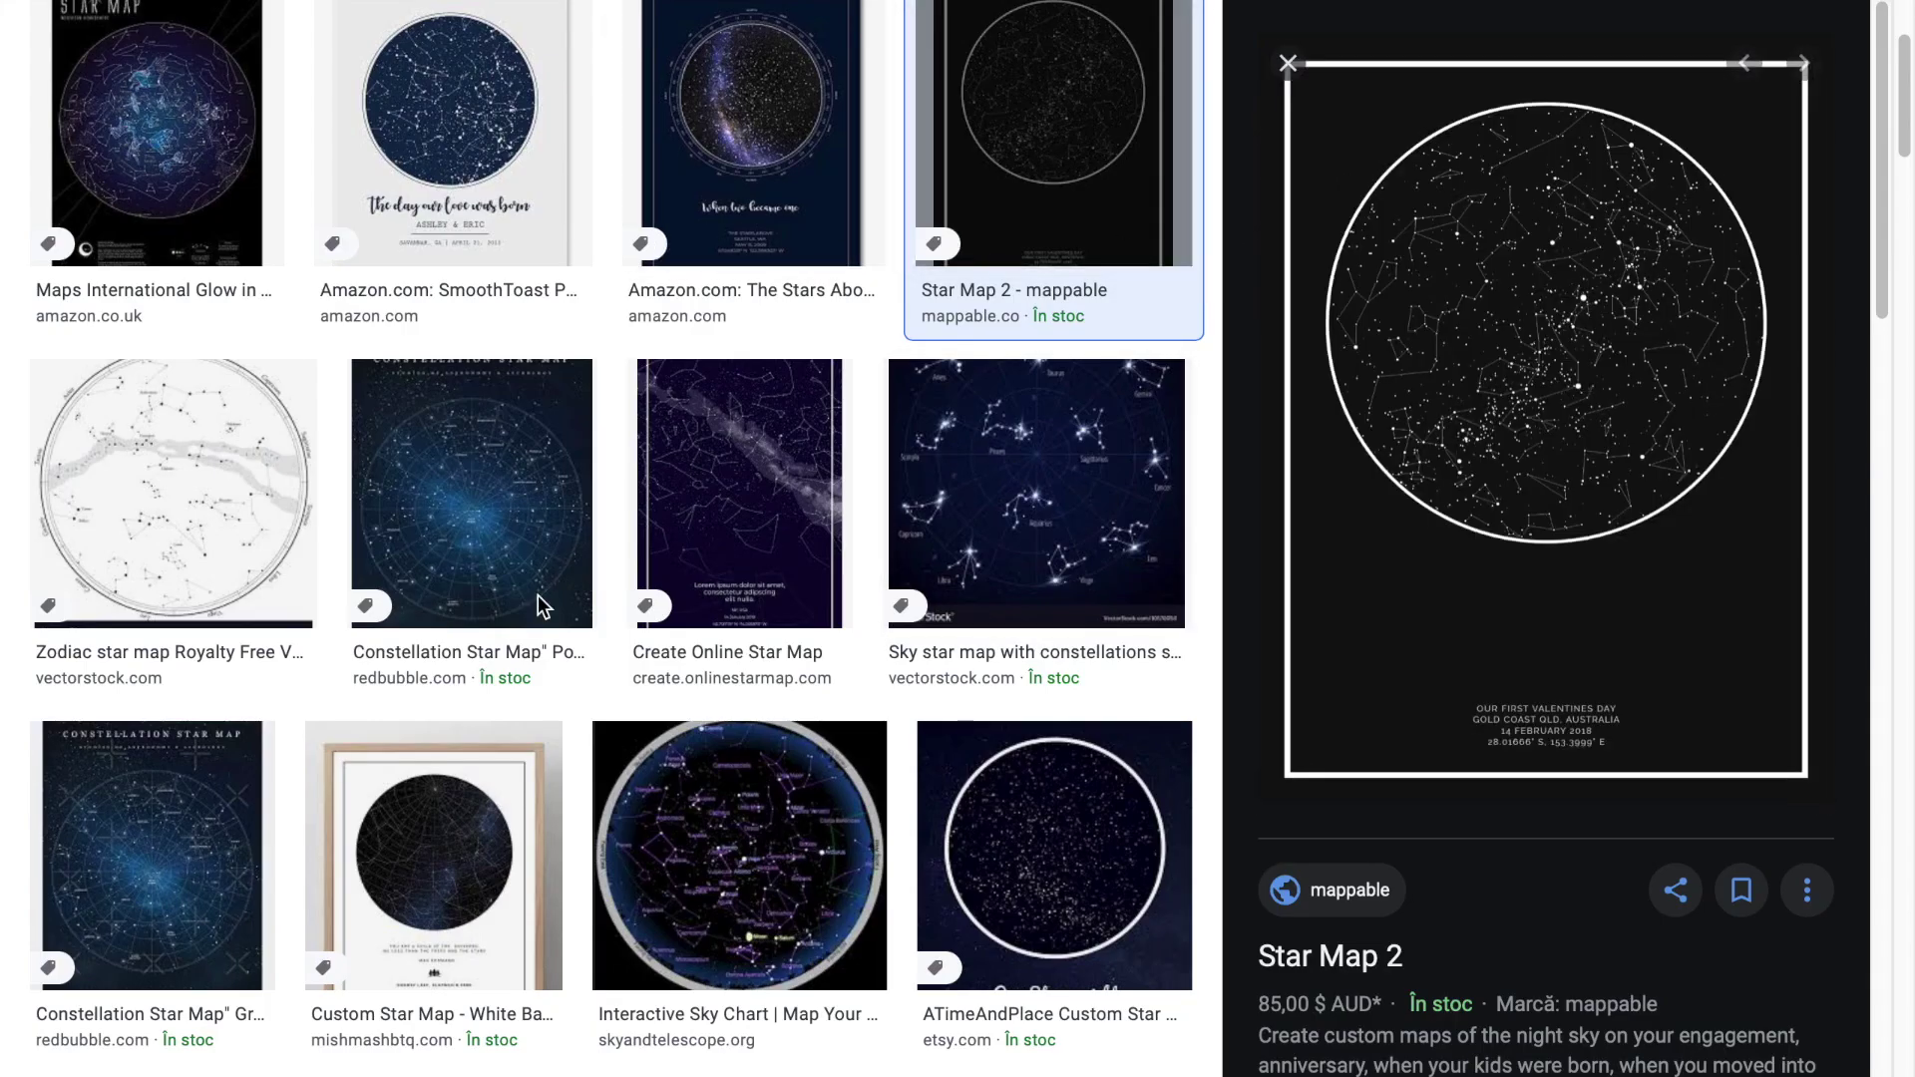
scroll(538, 609, down, 3)
scroll(537, 653, down, 7)
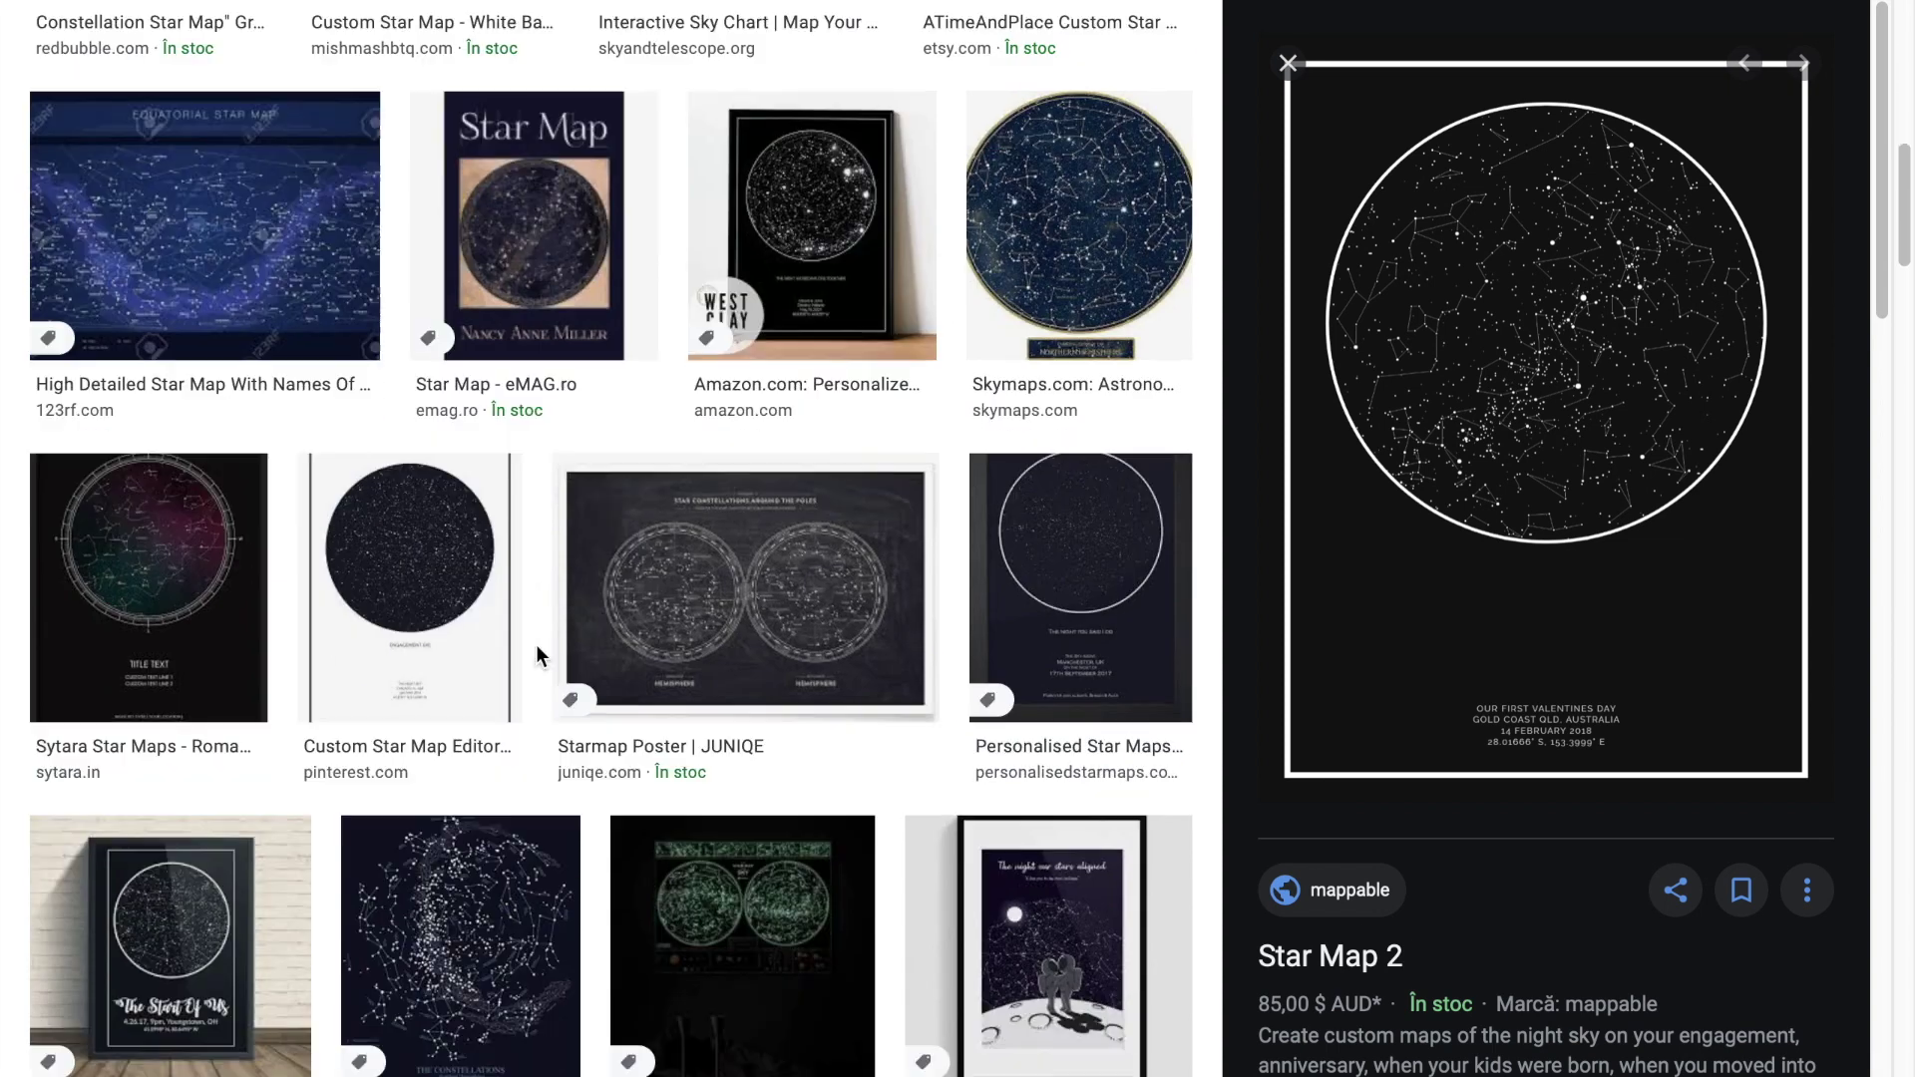
right_click(1615, 488)
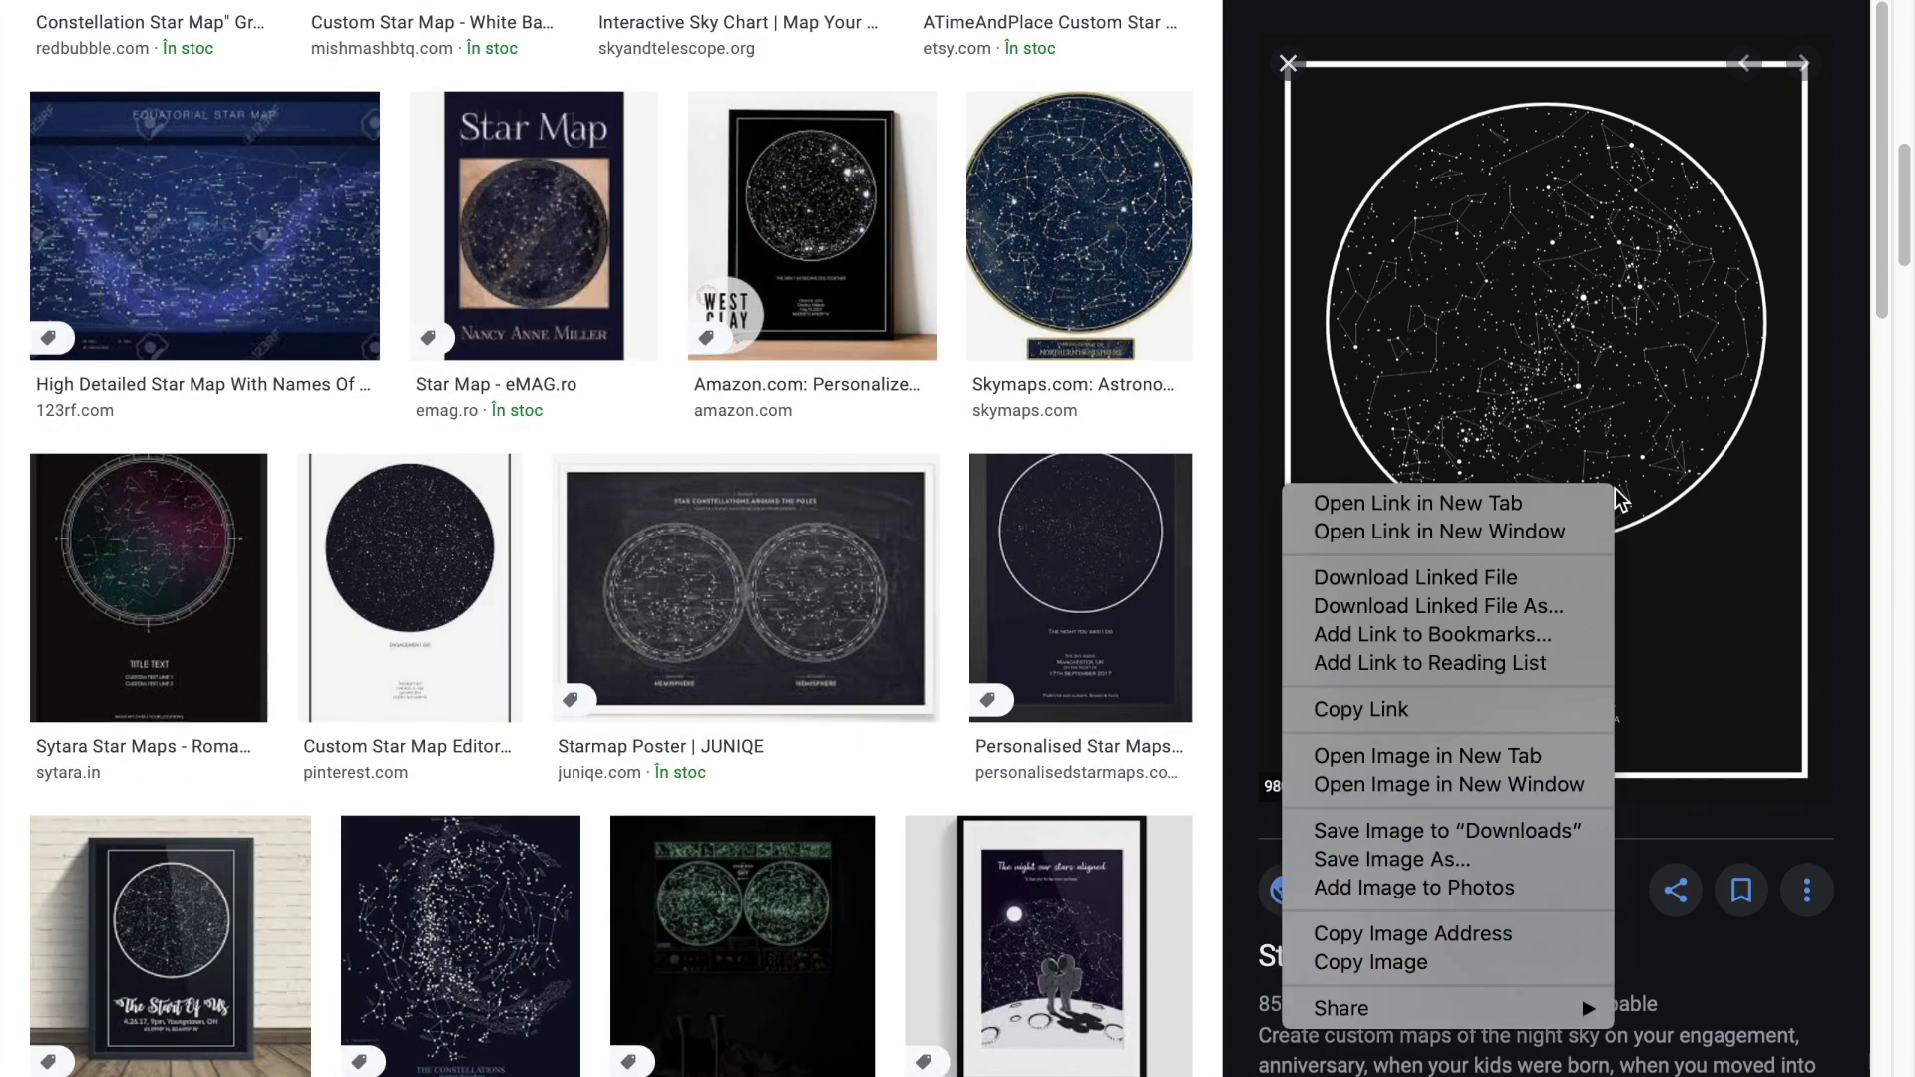
click(1418, 862)
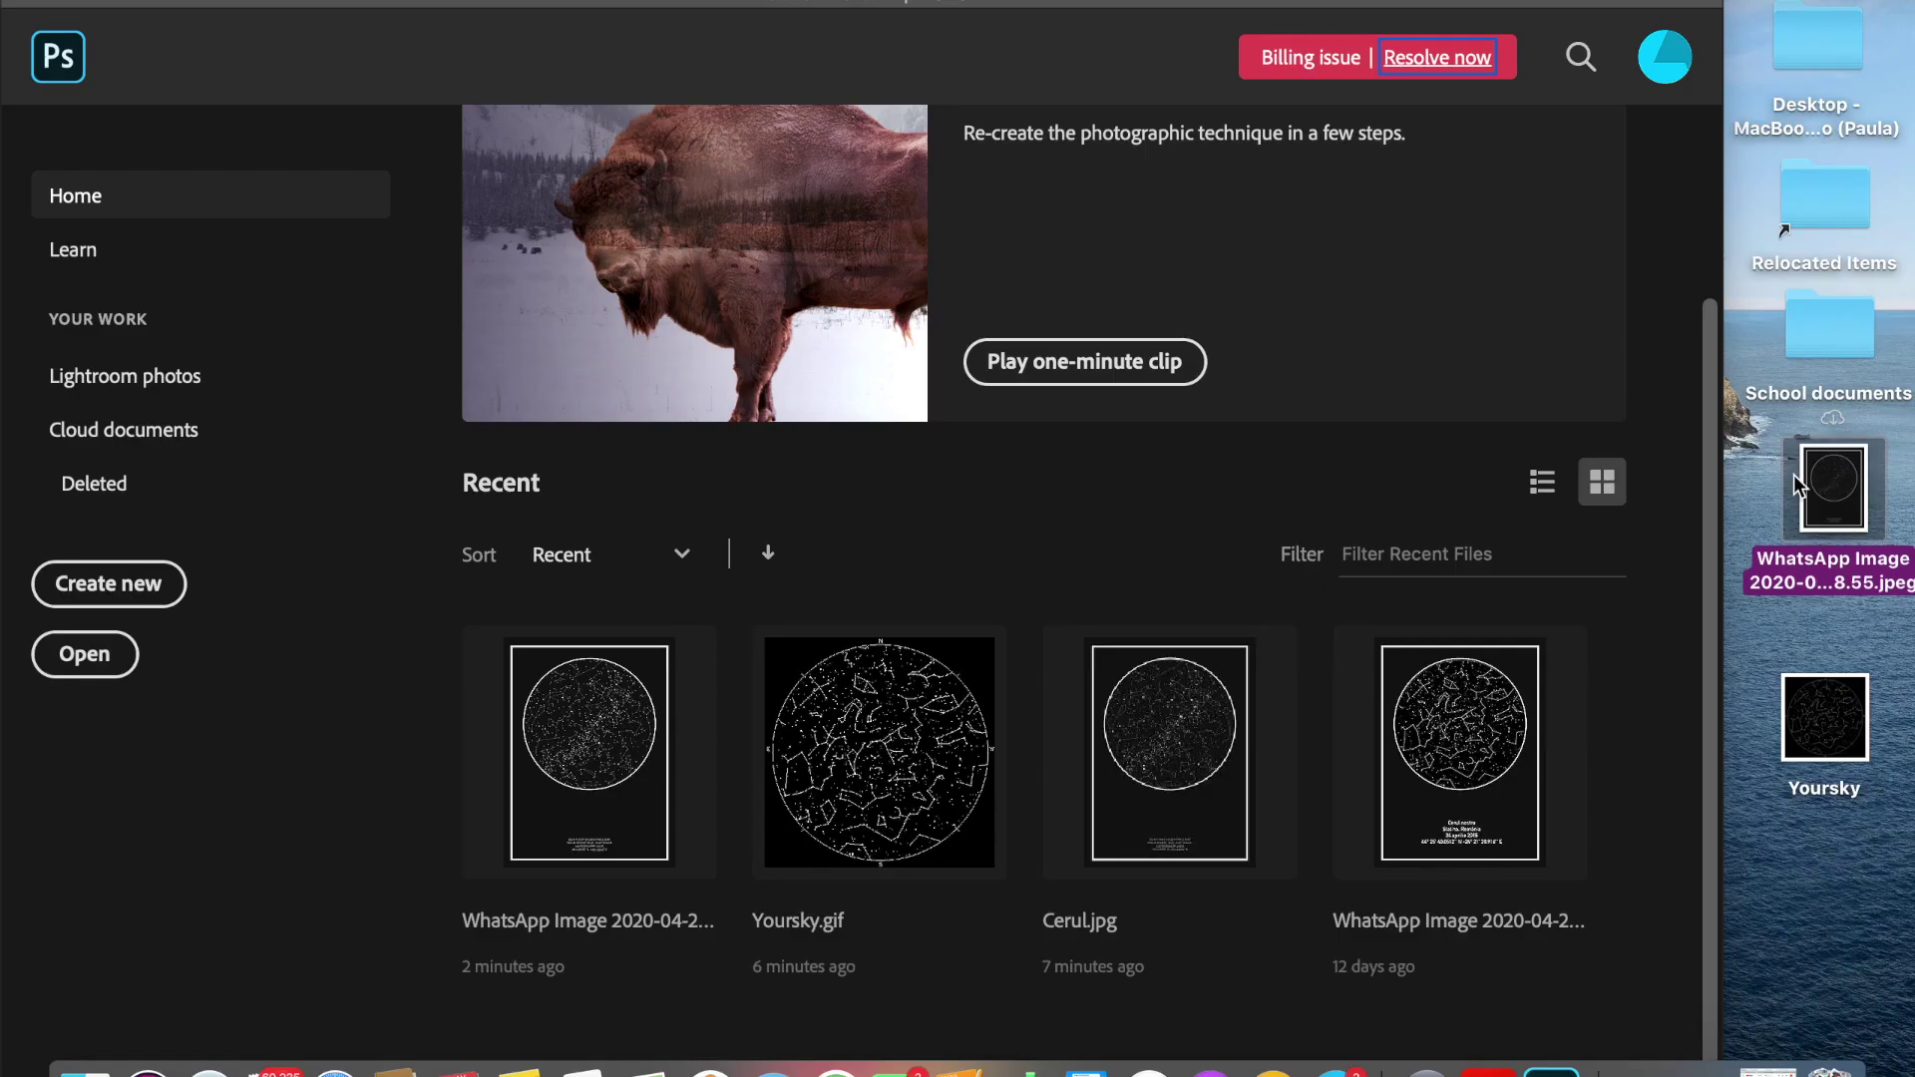
Step: Open the WhatsApp poster image from the desktop in Photoshop and place the Yoursky image on it as a layer
drag(1833, 488, 1138, 504)
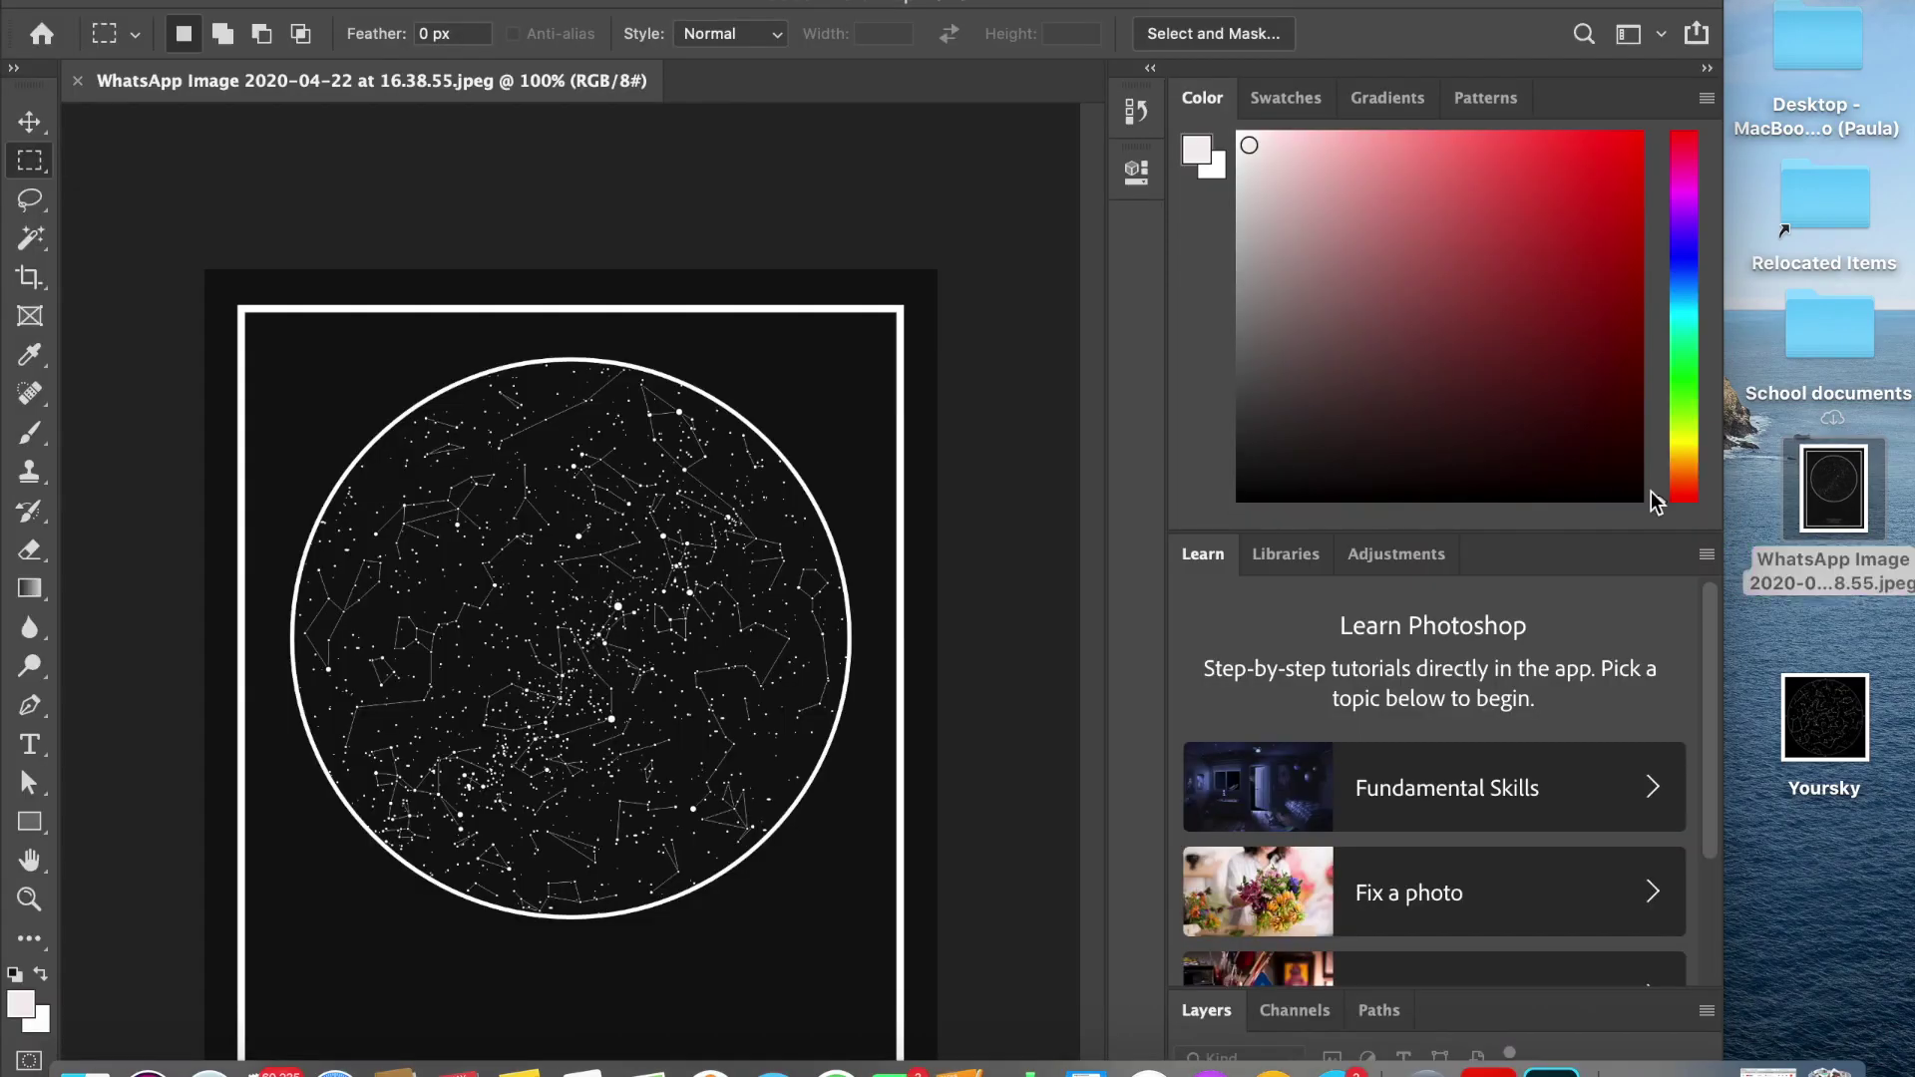
drag(1850, 743, 810, 526)
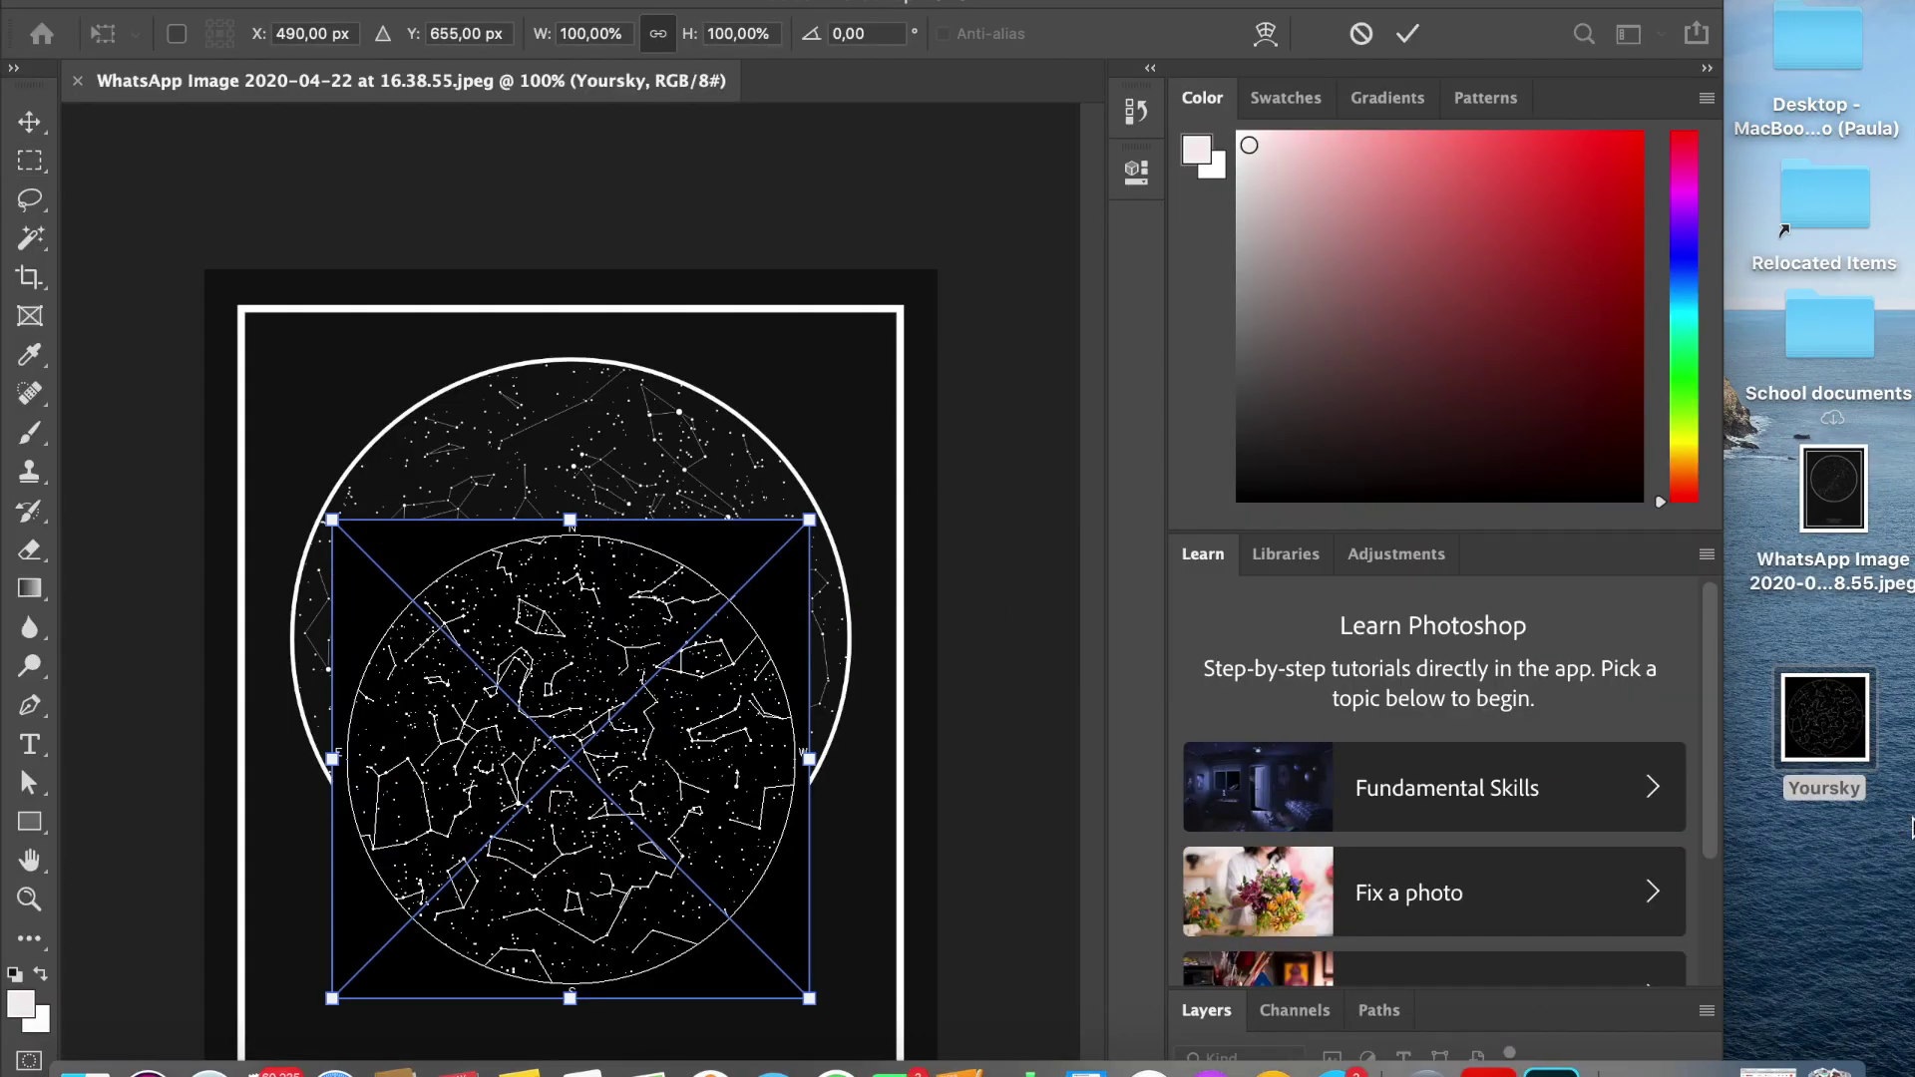
click(88, 8)
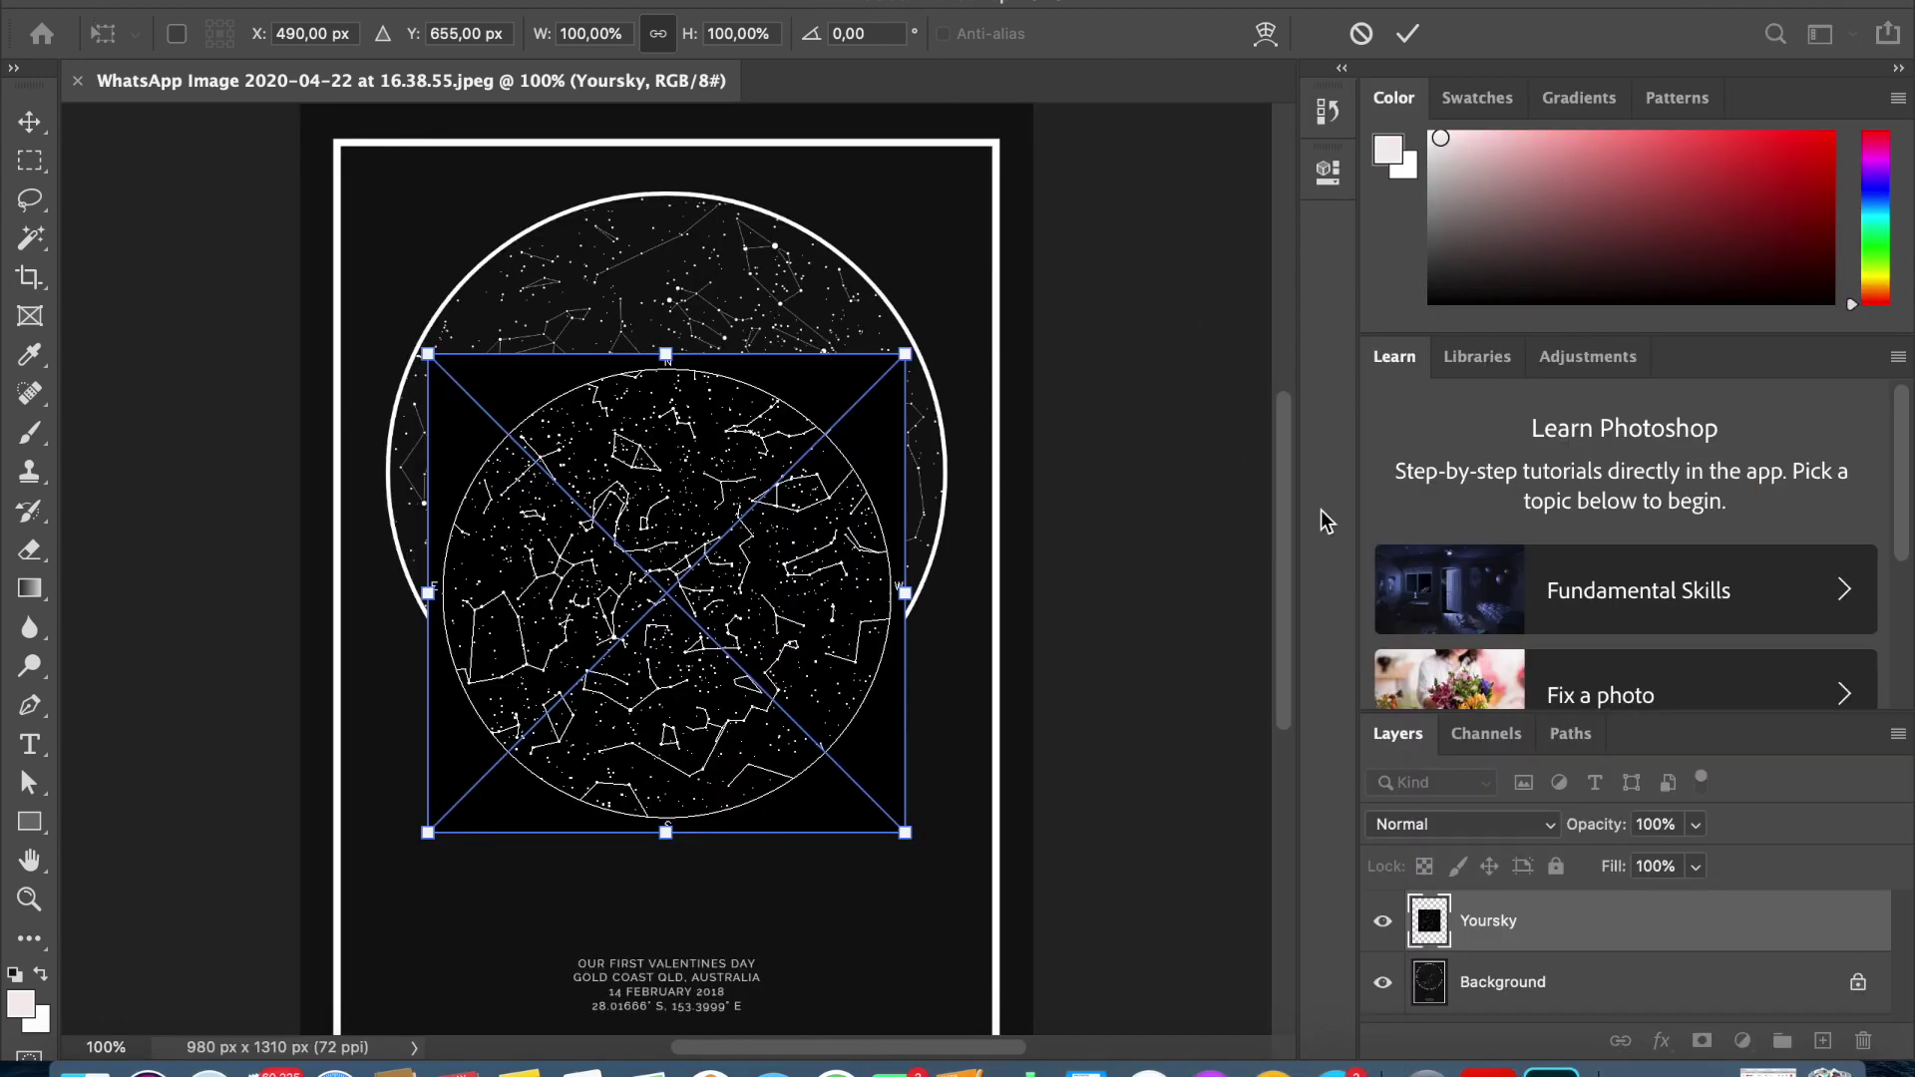
Step: Scale the Yoursky layer to about 125% and position it over the poster's star circle, committing the transform
drag(908, 359, 1069, 208)
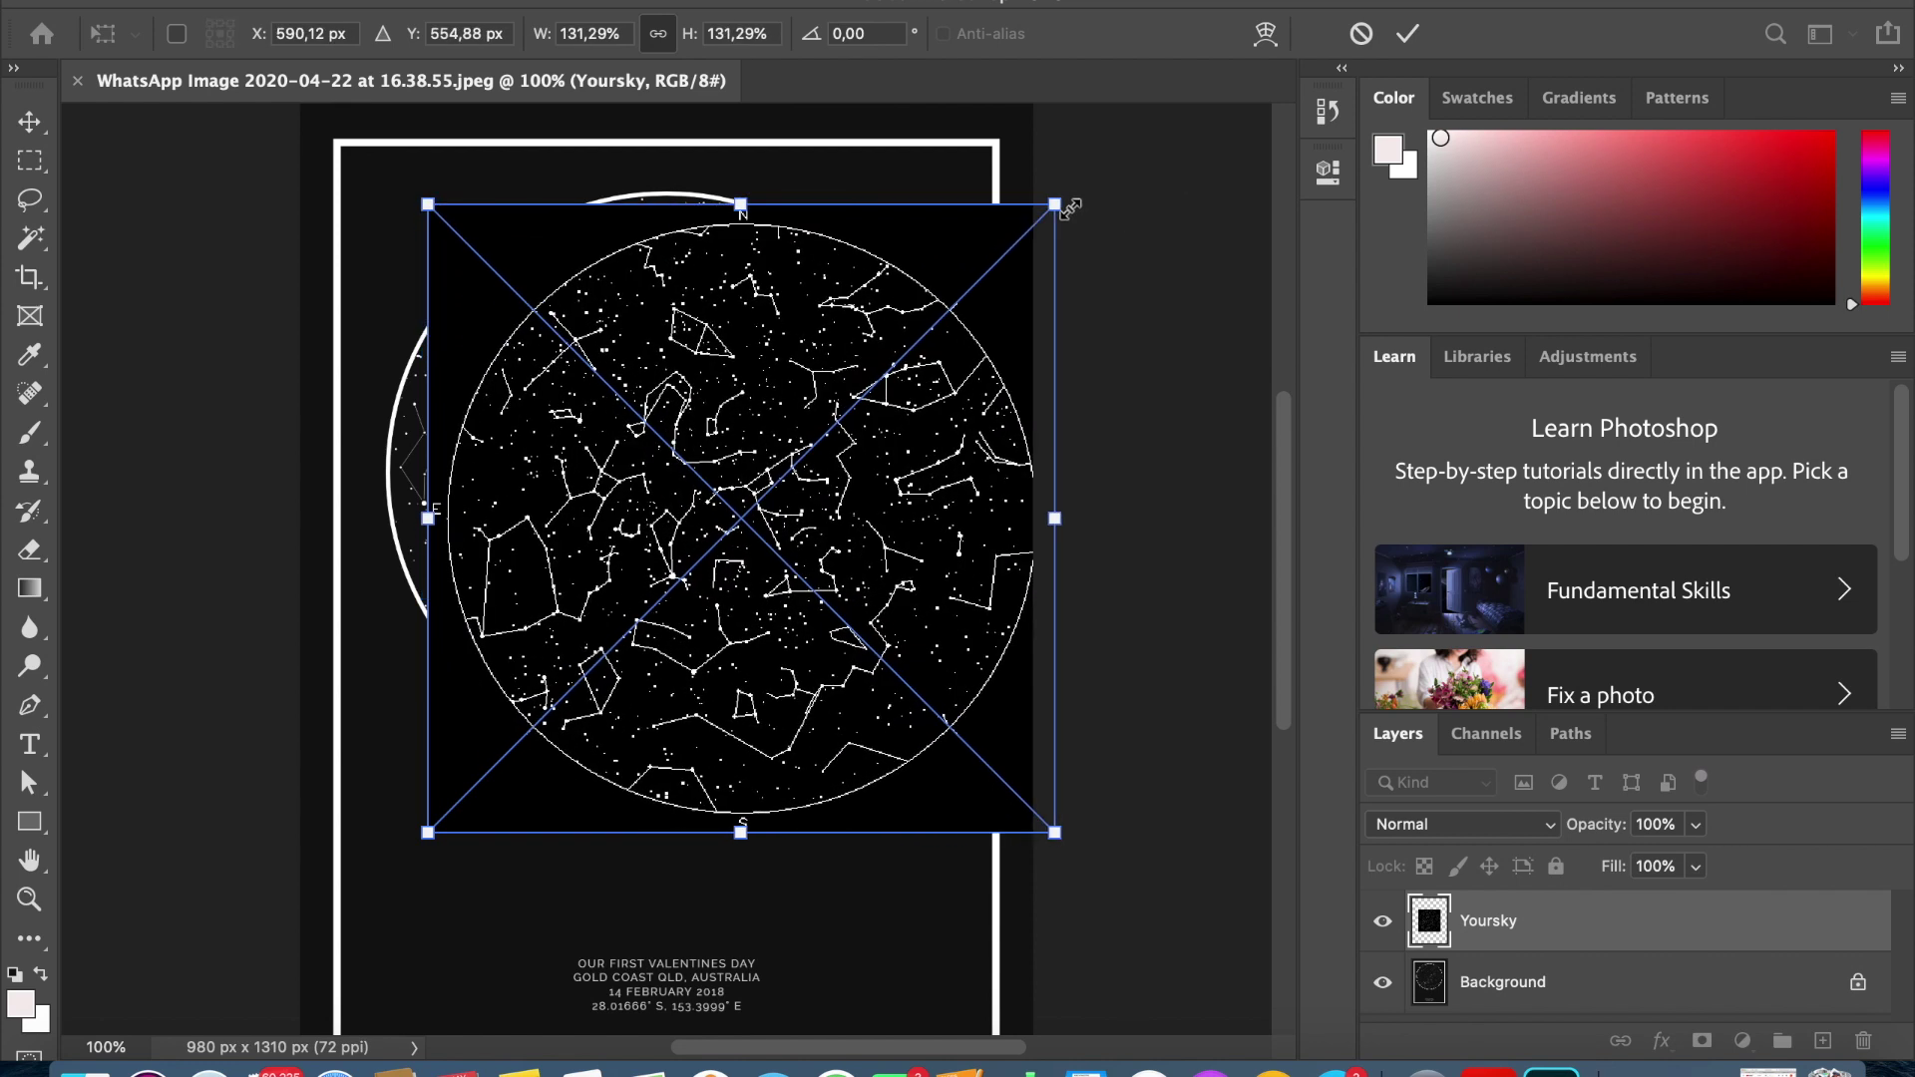
drag(764, 375, 709, 334)
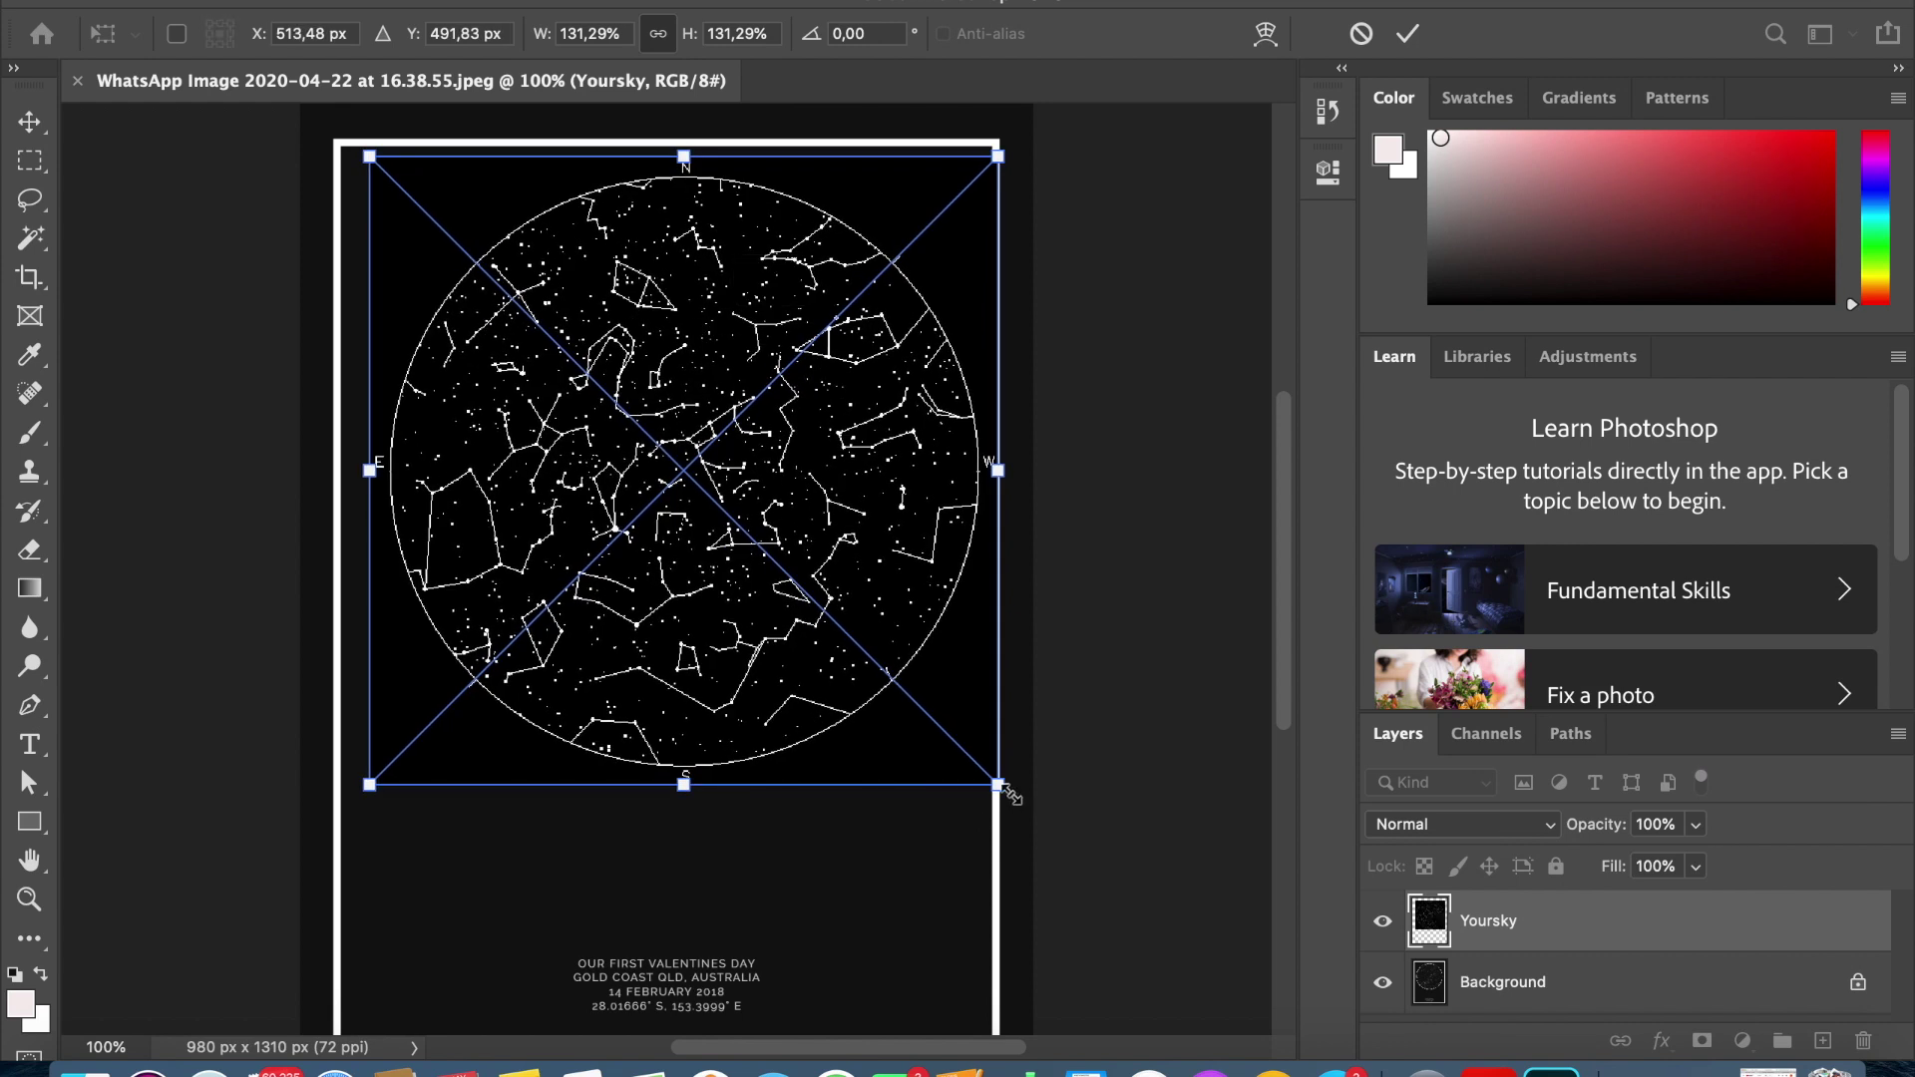
drag(979, 777, 967, 766)
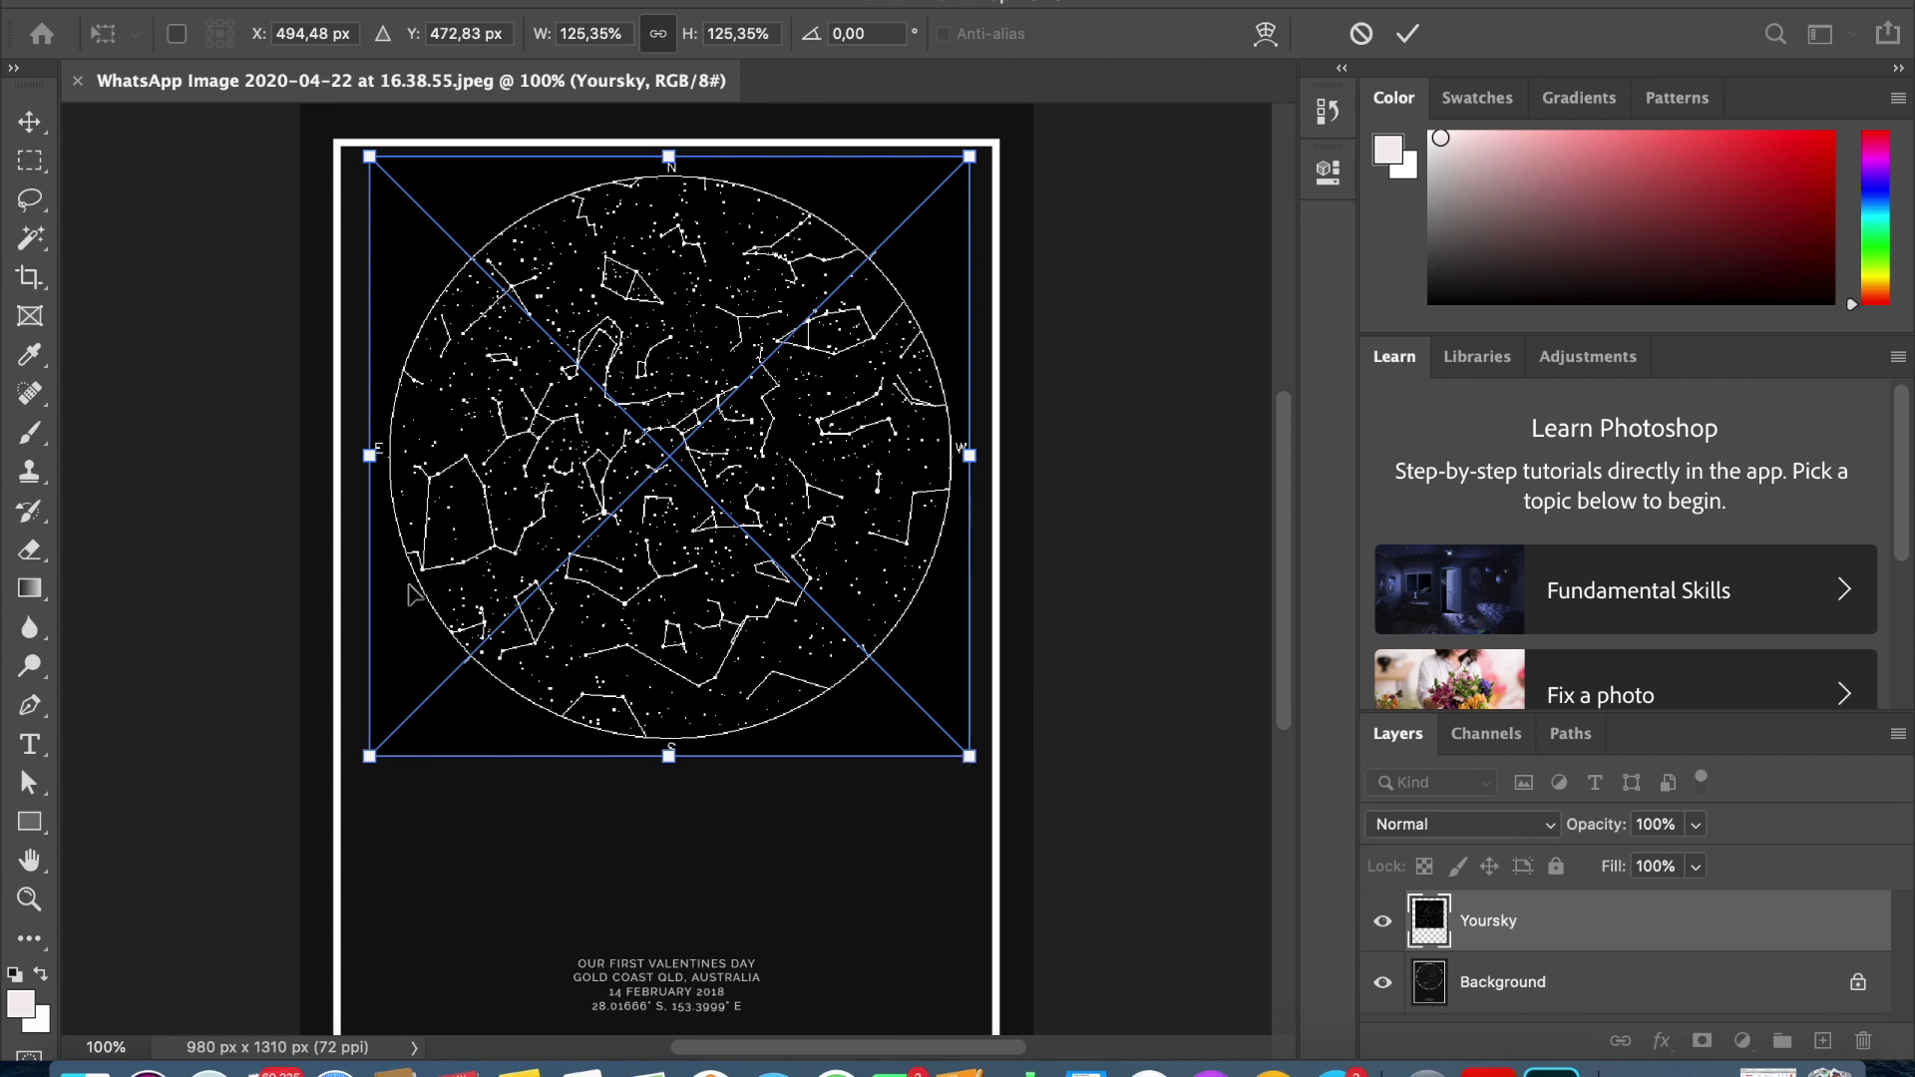
click(30, 394)
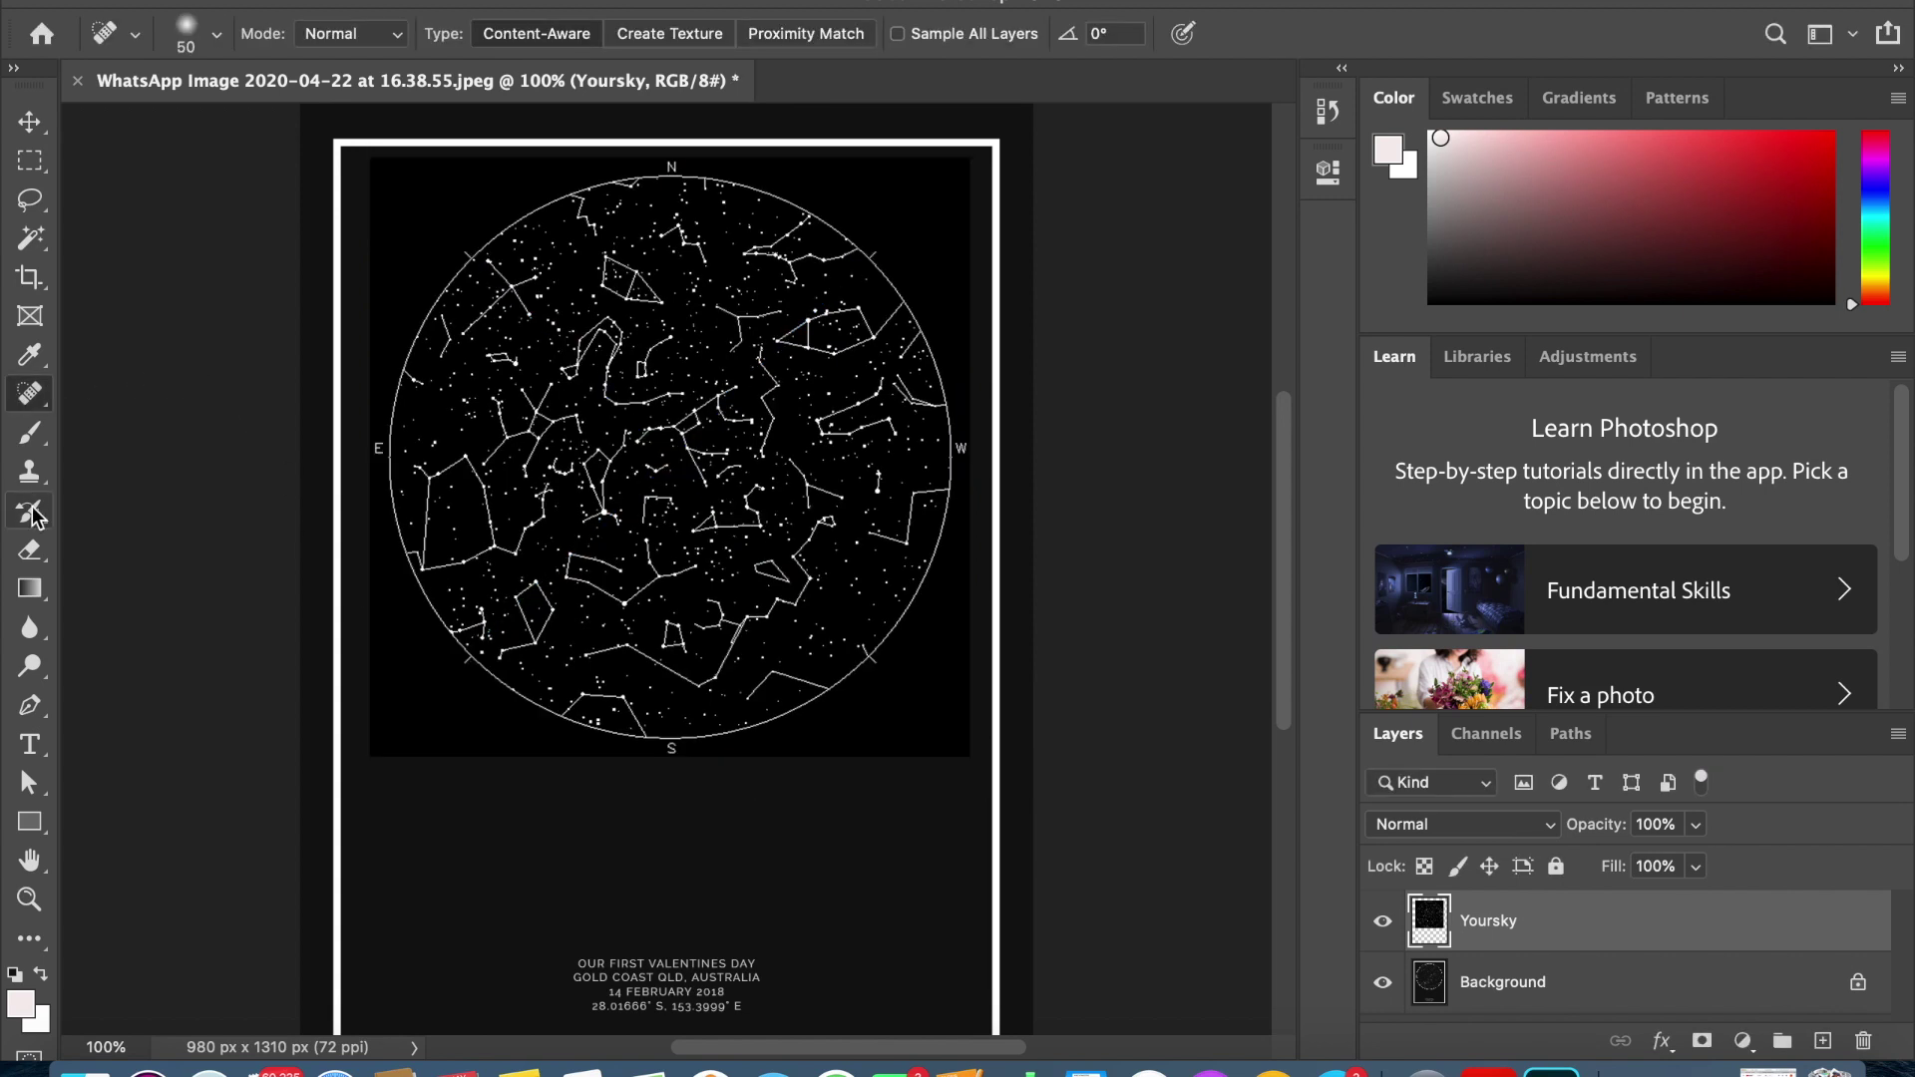
Step: Choose the Eraser tool, set its brush size to 91 px, and adjust the brush hardness
click(30, 548)
click(216, 34)
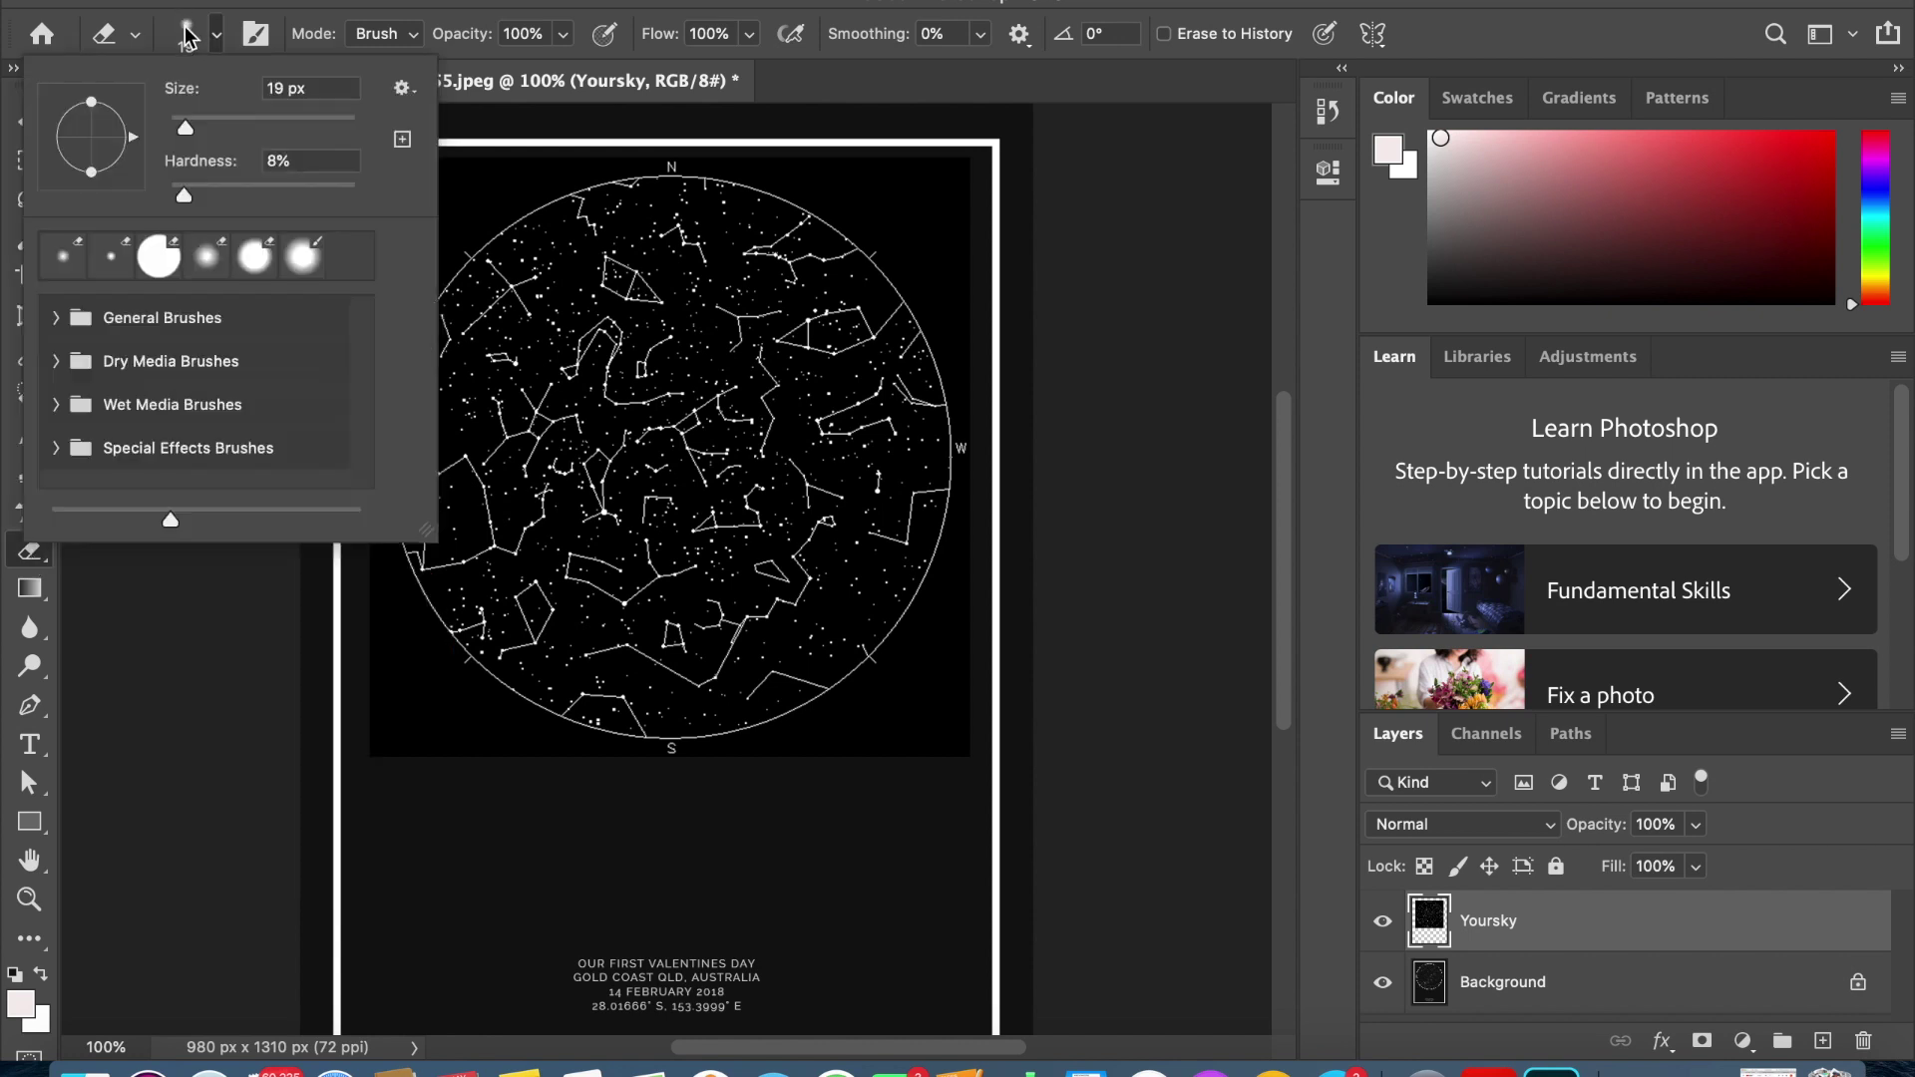
drag(204, 132, 257, 148)
click(188, 194)
click(470, 162)
Step: Erase the black corners and compass letters of the Yoursky layer around the outside of the star circle
mouse_move(449, 170)
mouse_down()
mouse_move(385, 186)
mouse_move(364, 254)
mouse_move(504, 160)
mouse_move(377, 269)
mouse_move(259, 695)
mouse_move(348, 656)
mouse_move(391, 826)
mouse_move(397, 600)
mouse_move(369, 559)
mouse_move(412, 666)
mouse_move(555, 760)
mouse_move(716, 773)
mouse_move(997, 712)
mouse_move(1024, 730)
mouse_move(958, 701)
mouse_move(972, 532)
mouse_move(930, 635)
mouse_move(804, 751)
mouse_move(886, 739)
mouse_move(1024, 460)
mouse_move(988, 511)
mouse_move(988, 436)
mouse_up()
mouse_move(631, 145)
mouse_down()
mouse_move(963, 183)
mouse_move(947, 177)
mouse_move(941, 263)
mouse_move(983, 349)
mouse_move(988, 458)
mouse_move(965, 291)
mouse_move(862, 190)
mouse_move(967, 316)
mouse_up()
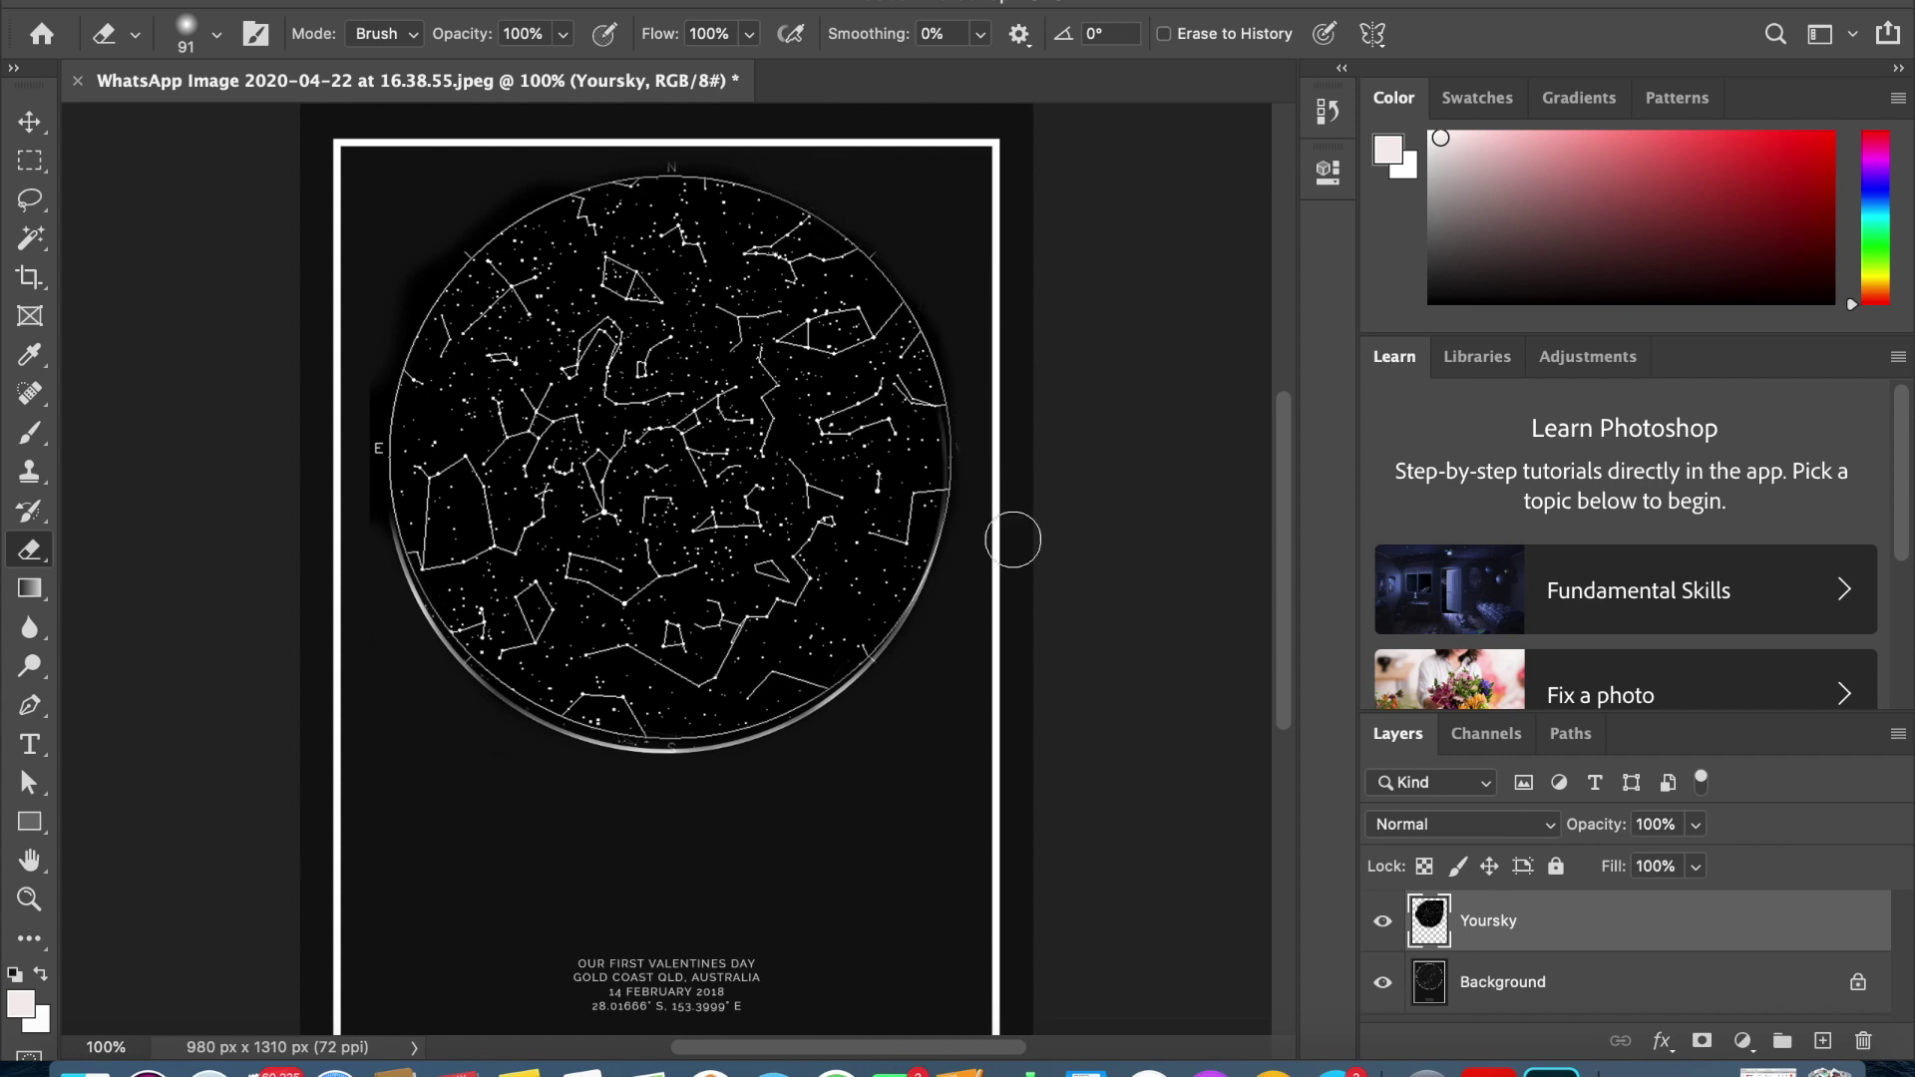
drag(376, 309, 357, 476)
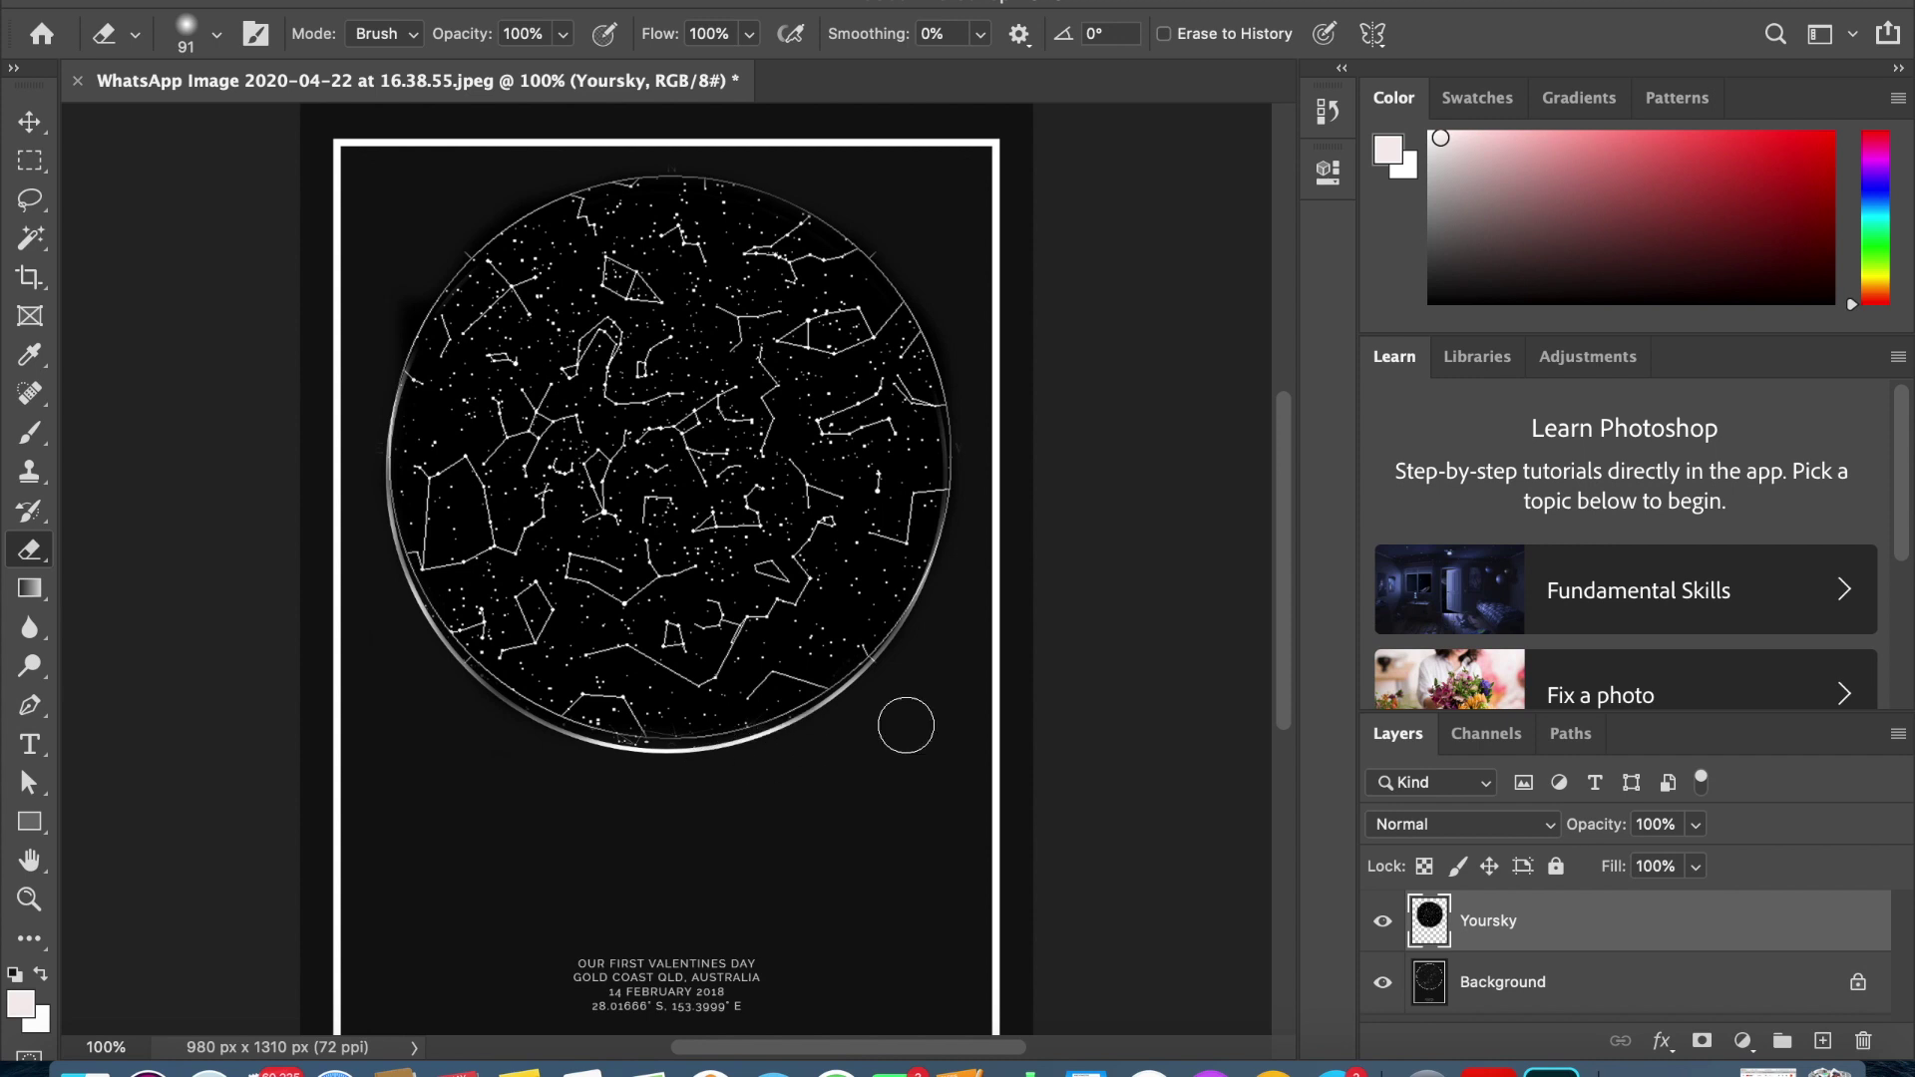
Step: Scale the Yoursky layer down to about 97.4% and reposition it so the poster's white ring shows around the star map
key(ctrl+t)
drag(991, 157, 953, 188)
drag(719, 352, 715, 342)
drag(950, 747, 961, 756)
drag(773, 348, 768, 350)
drag(947, 748, 961, 764)
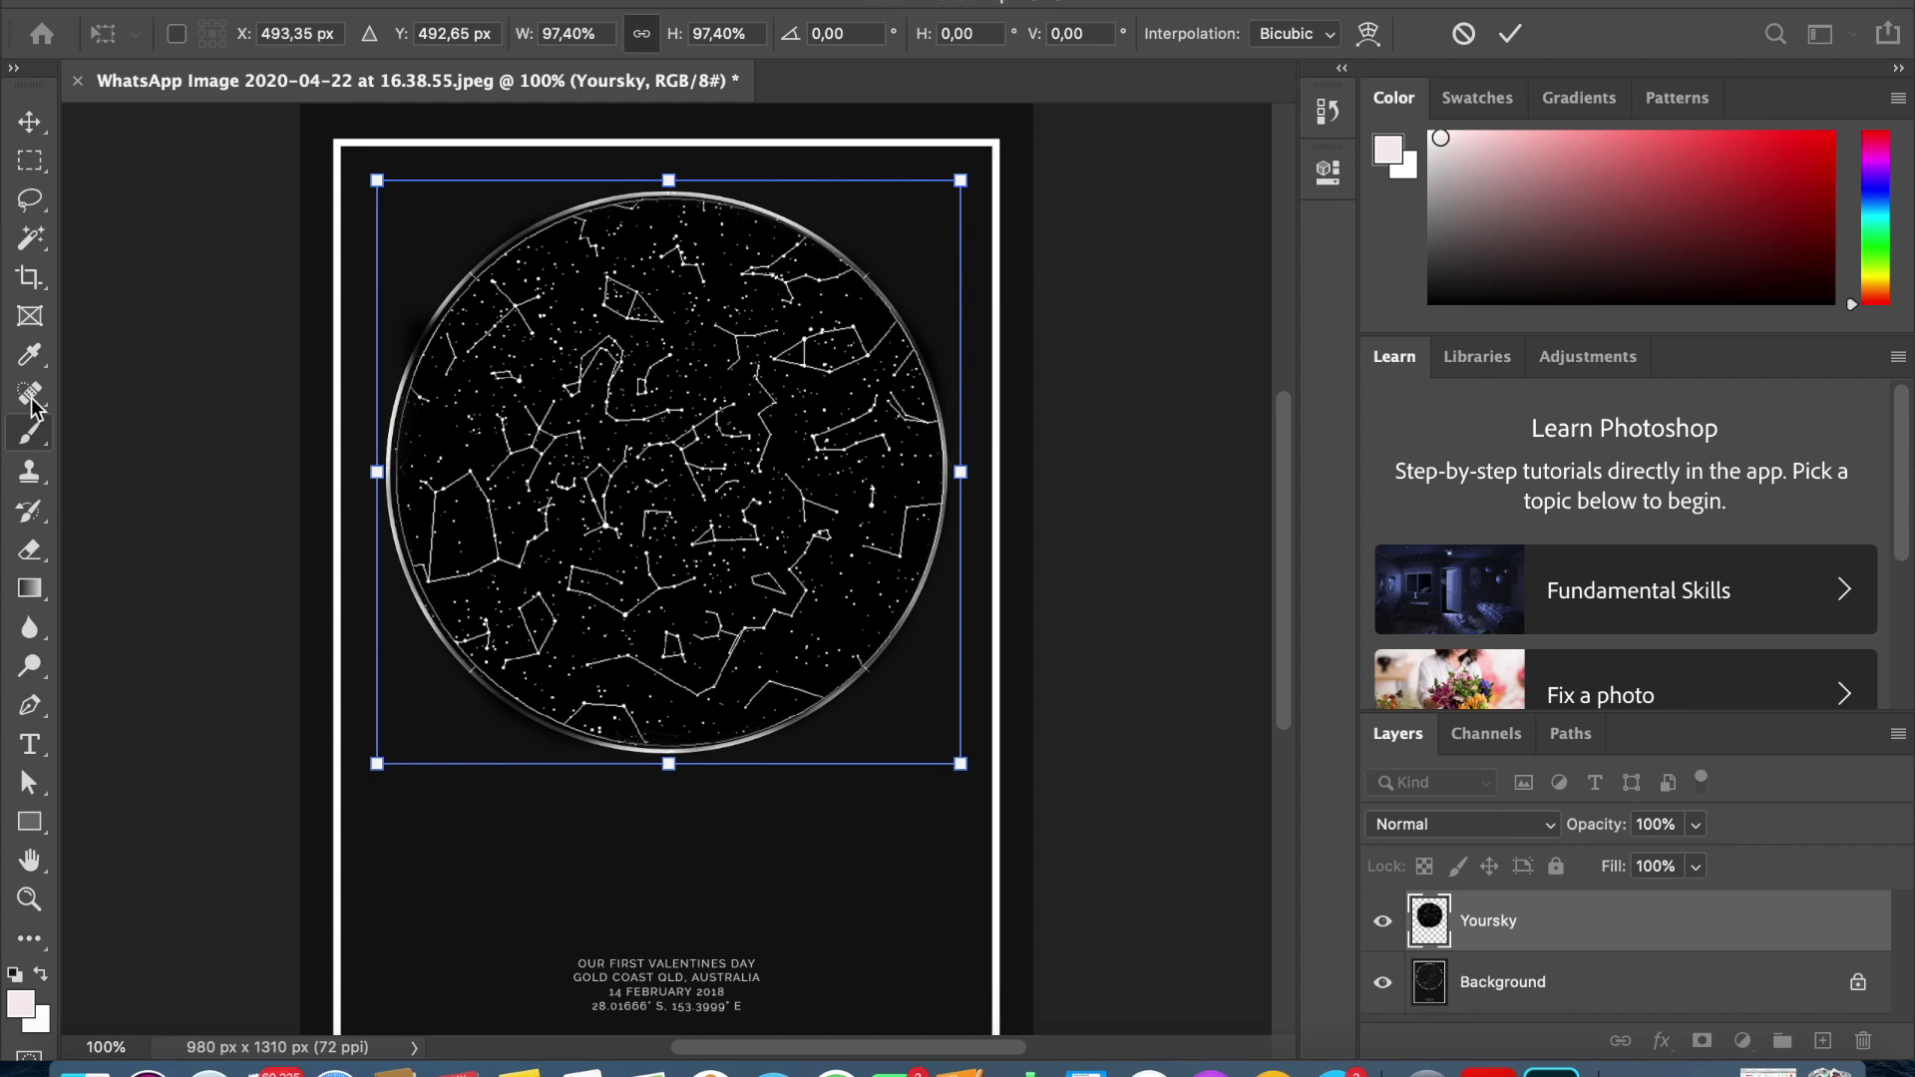
Step: Erase the Yoursky layer's edge along the white ring using the Eraser with a 30 px brush
click(30, 549)
click(185, 43)
drag(261, 137, 196, 139)
click(337, 181)
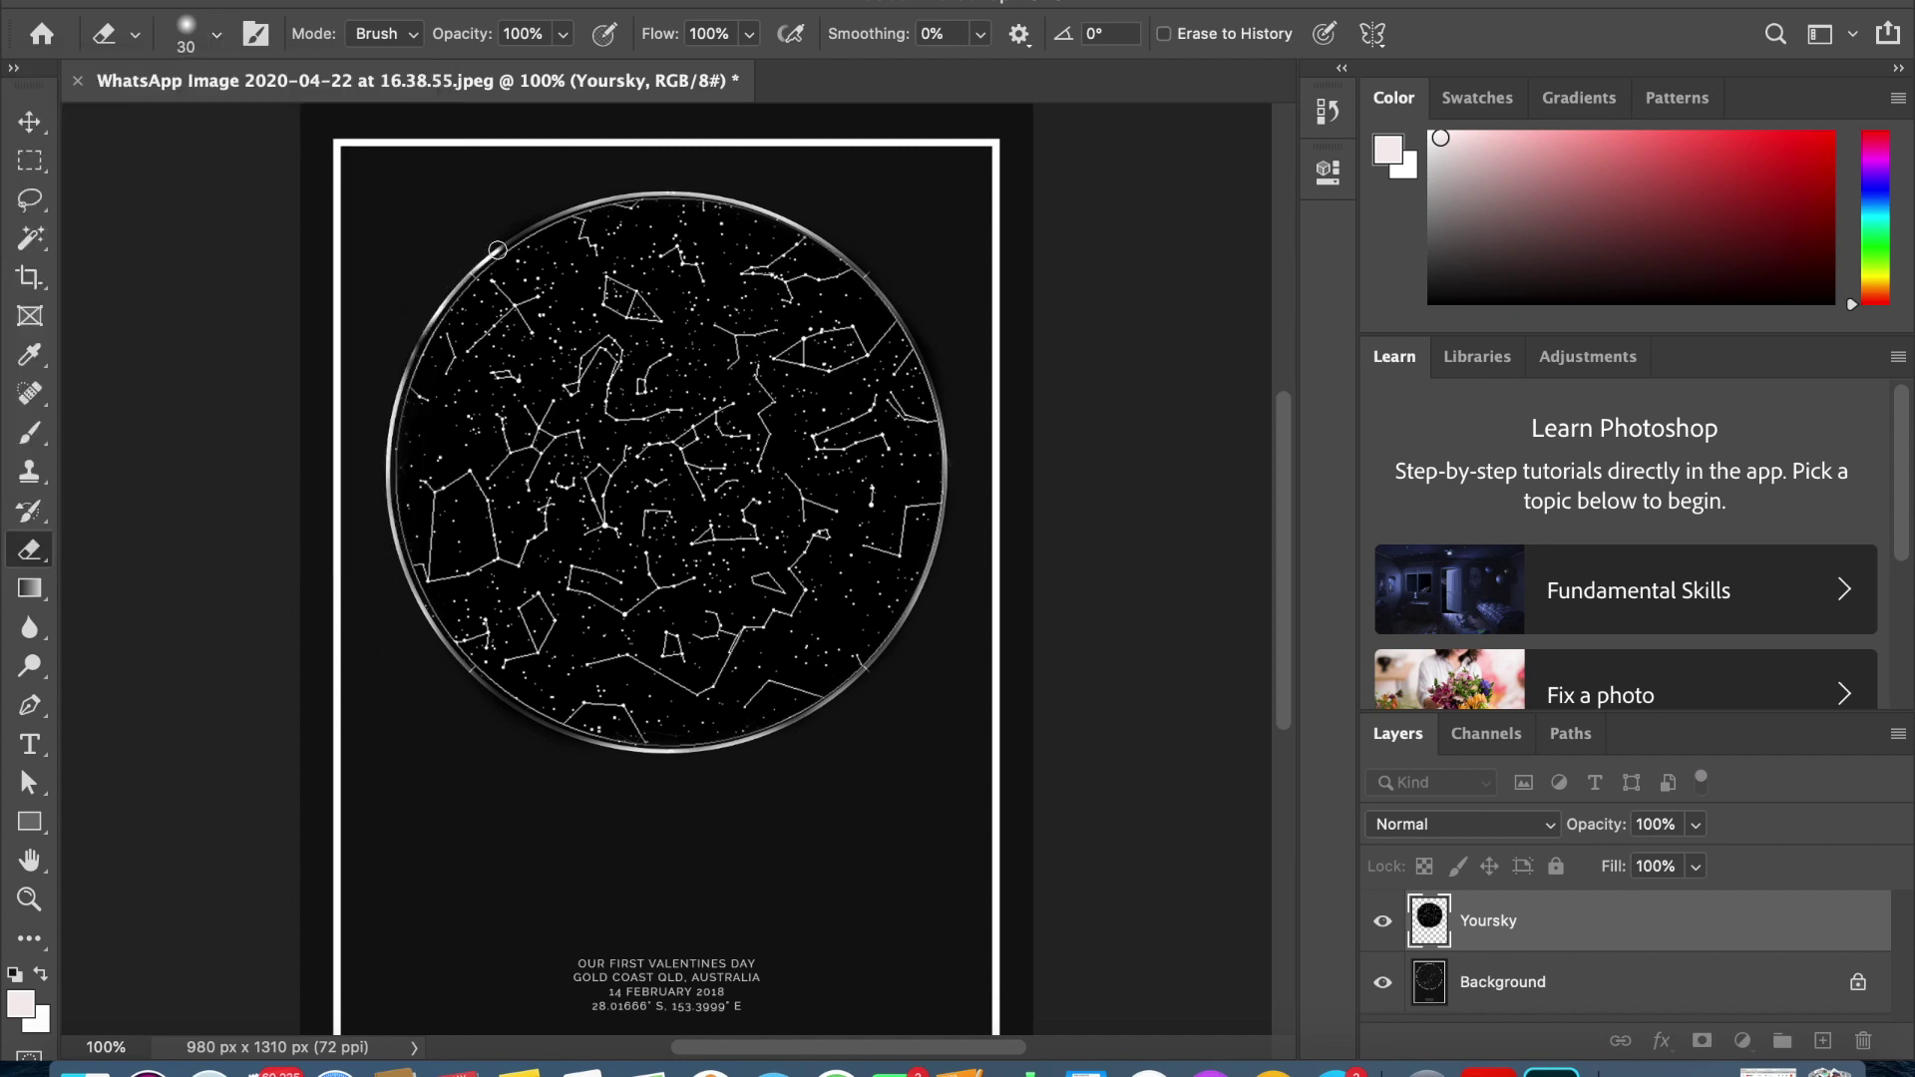
drag(398, 402, 521, 233)
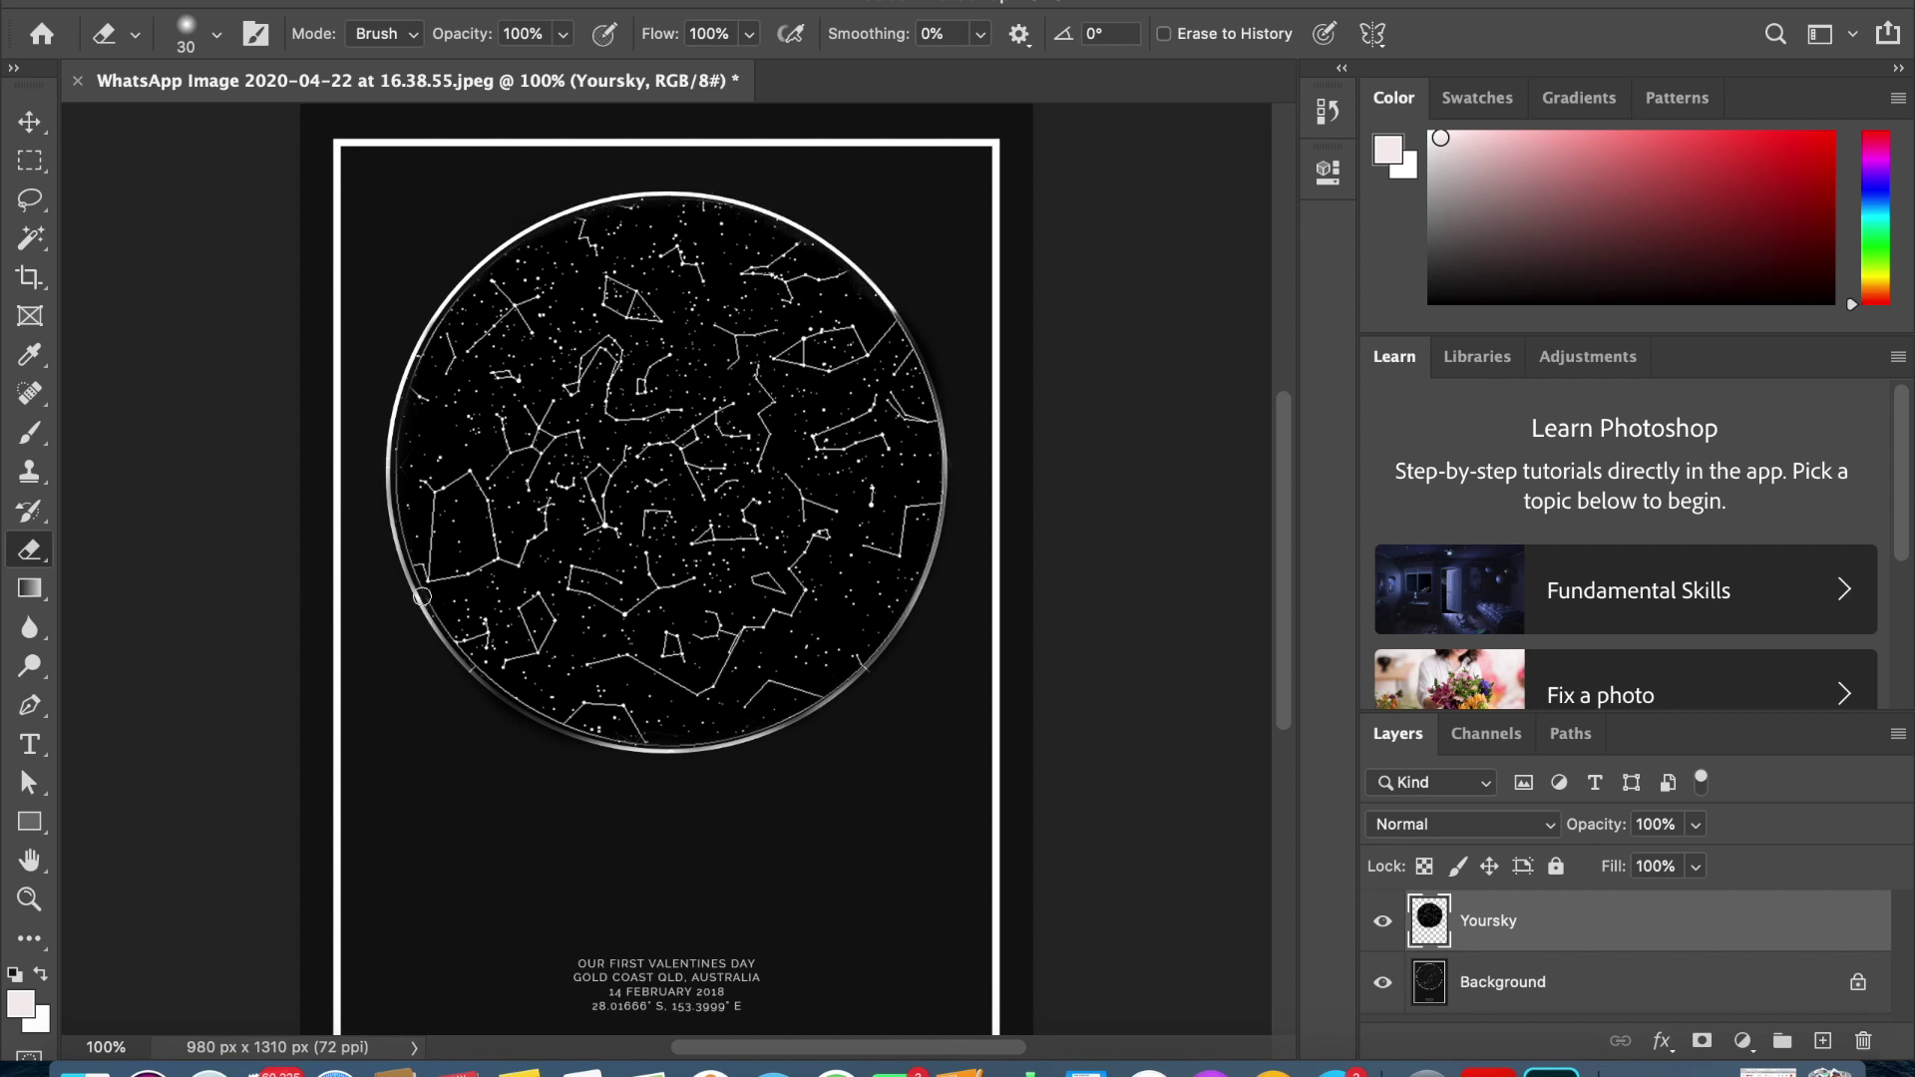
drag(592, 735, 749, 736)
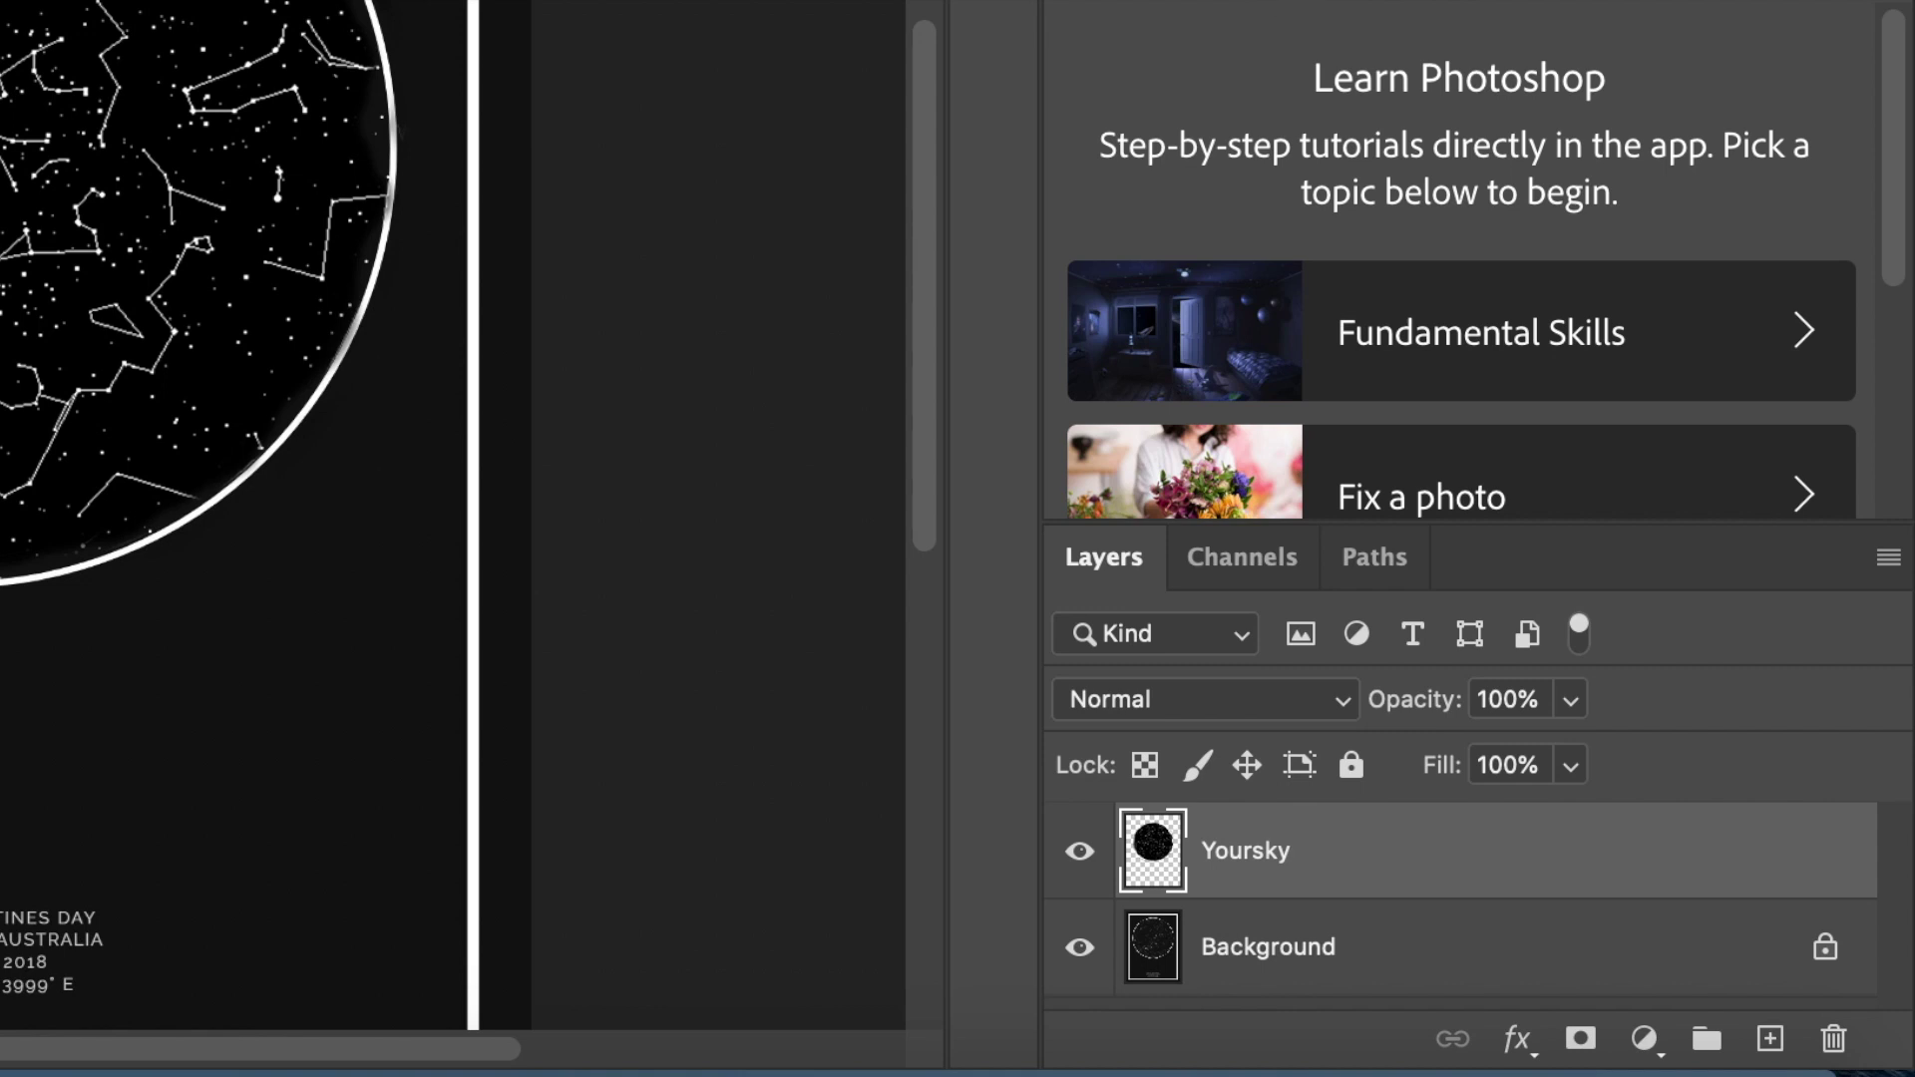
Step: Remove the four-line caption at the bottom of the poster's Background layer with the Spot Healing Brush
scroll(898, 329, up, 1)
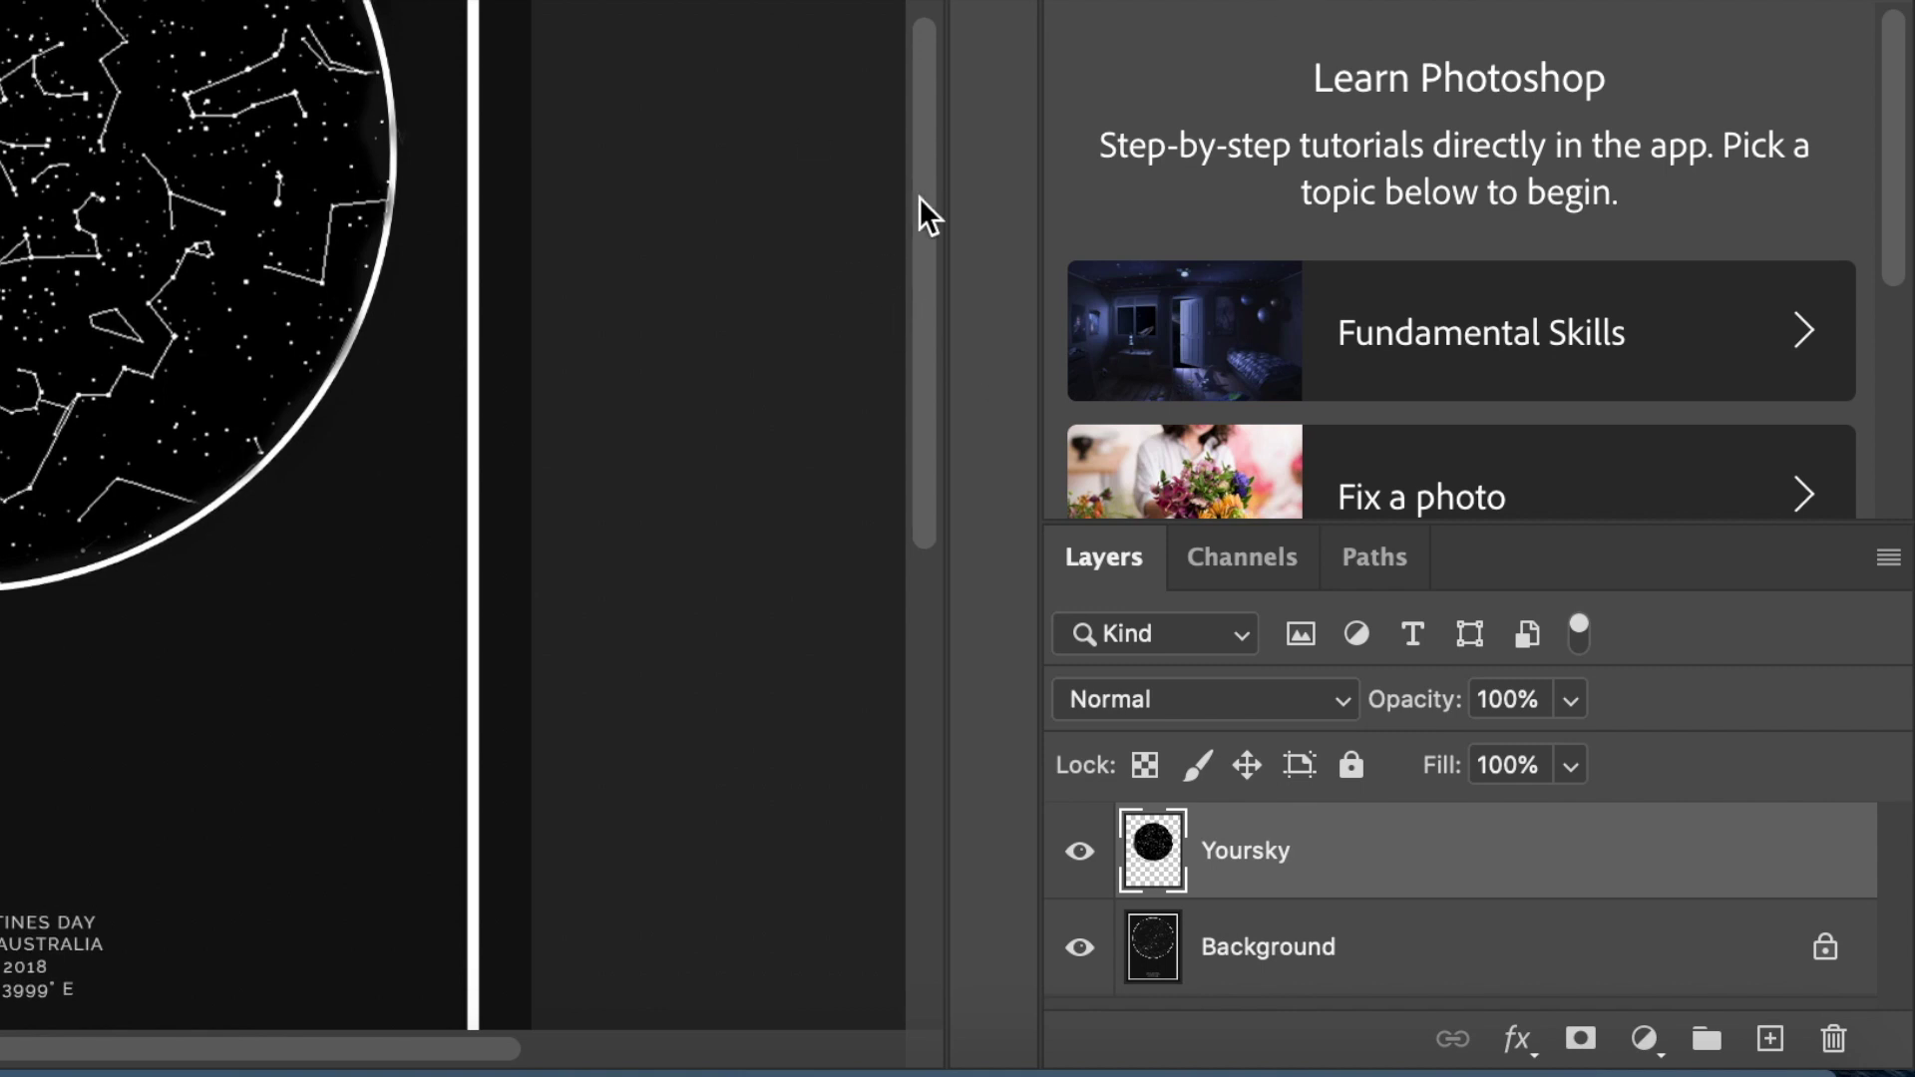
scroll(918, 195, down, 5)
click(1337, 932)
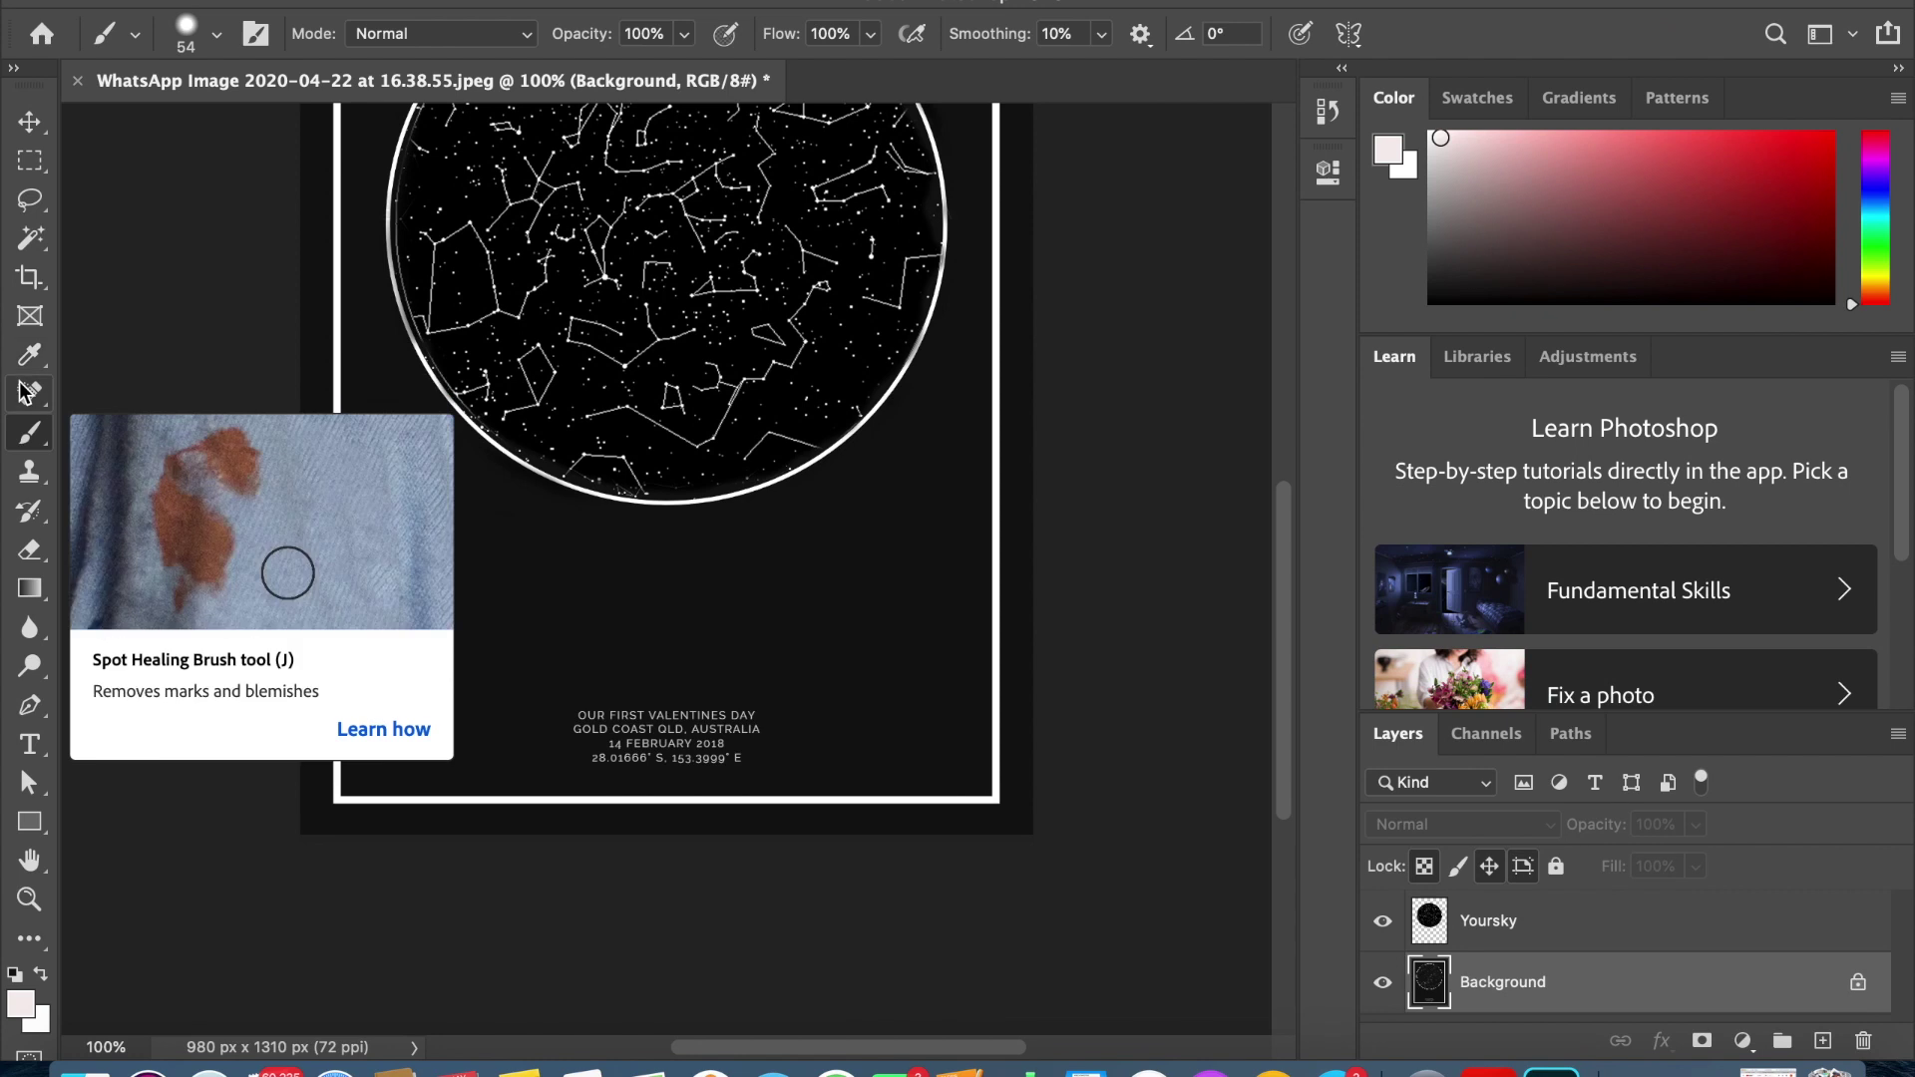
click(24, 392)
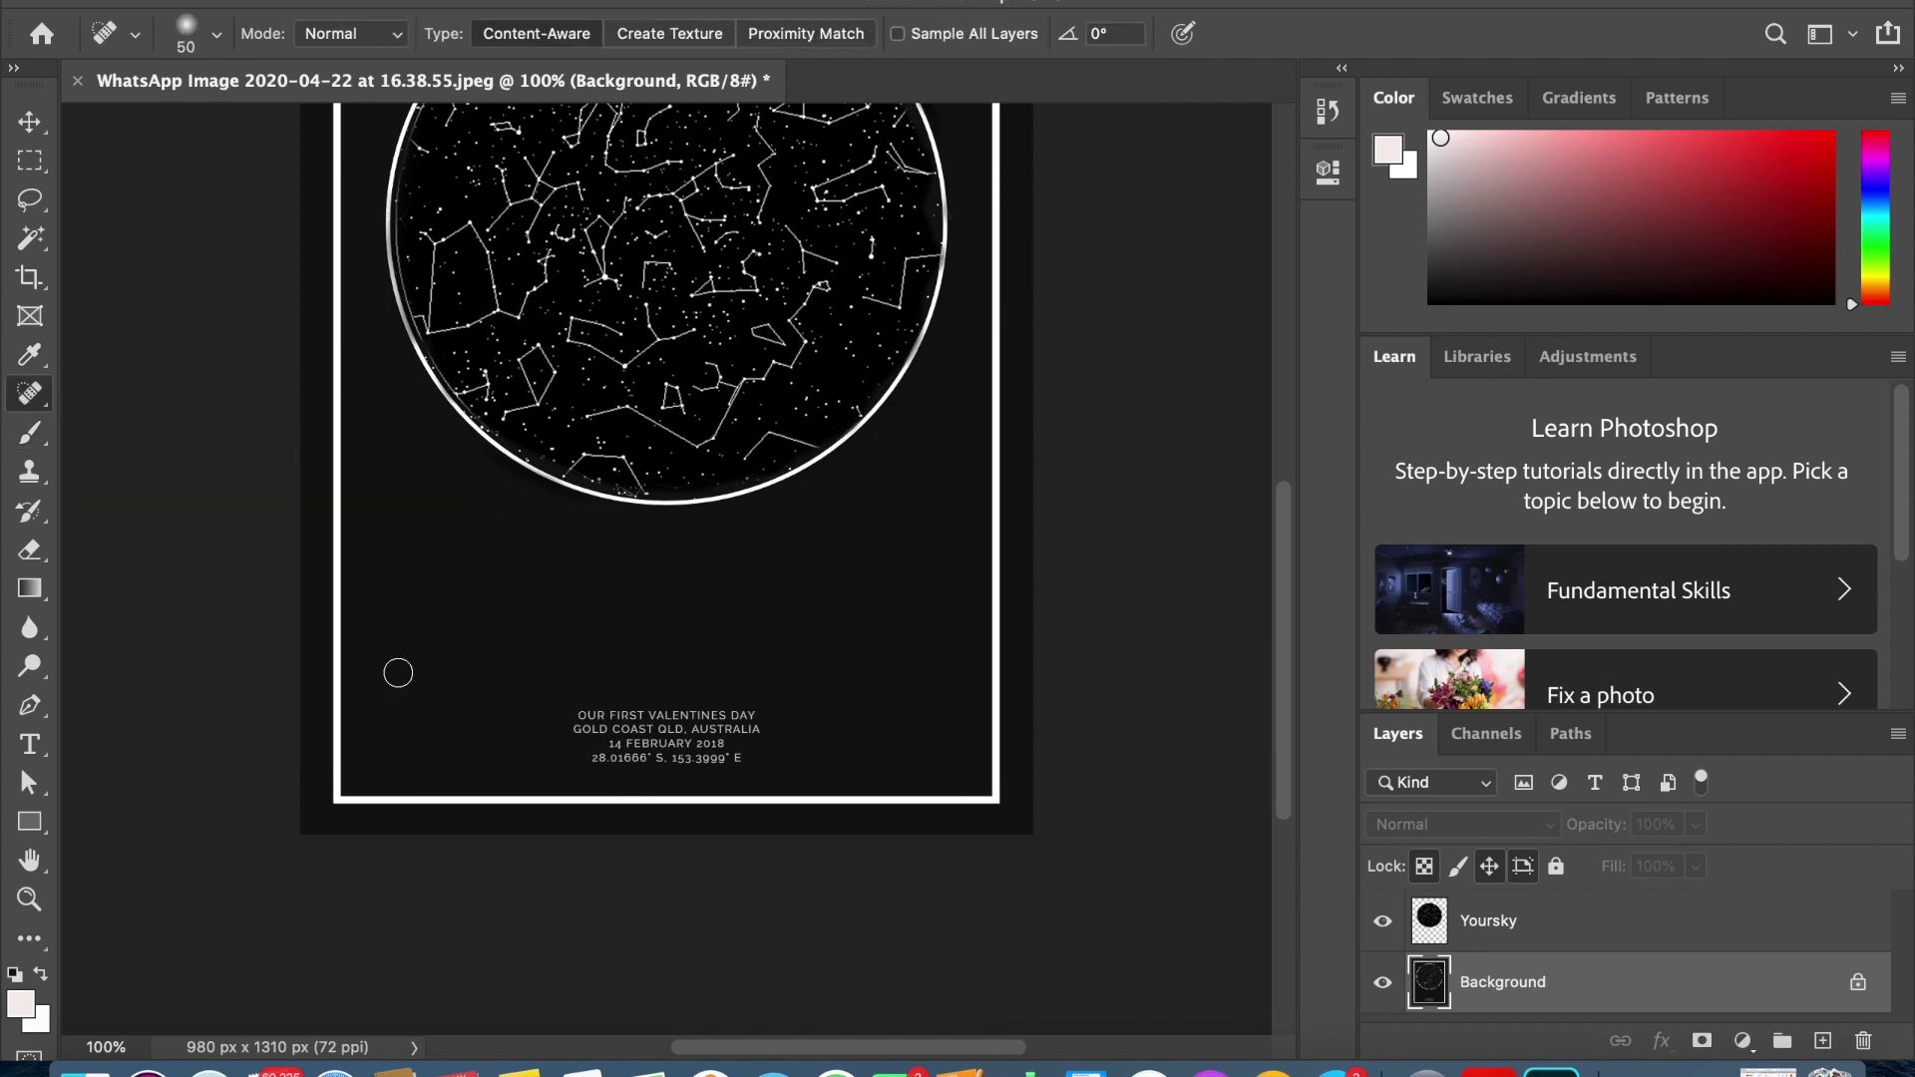
mouse_move(586, 718)
mouse_down()
mouse_move(753, 716)
mouse_move(627, 722)
mouse_move(757, 744)
mouse_move(599, 757)
mouse_move(525, 736)
mouse_move(769, 740)
mouse_move(504, 739)
mouse_move(600, 719)
mouse_move(585, 763)
mouse_move(736, 756)
mouse_move(569, 772)
mouse_move(861, 751)
mouse_move(610, 754)
mouse_move(716, 739)
mouse_move(934, 766)
mouse_move(769, 738)
mouse_move(803, 720)
mouse_up()
mouse_move(803, 720)
mouse_down()
mouse_move(564, 777)
mouse_move(718, 783)
mouse_up()
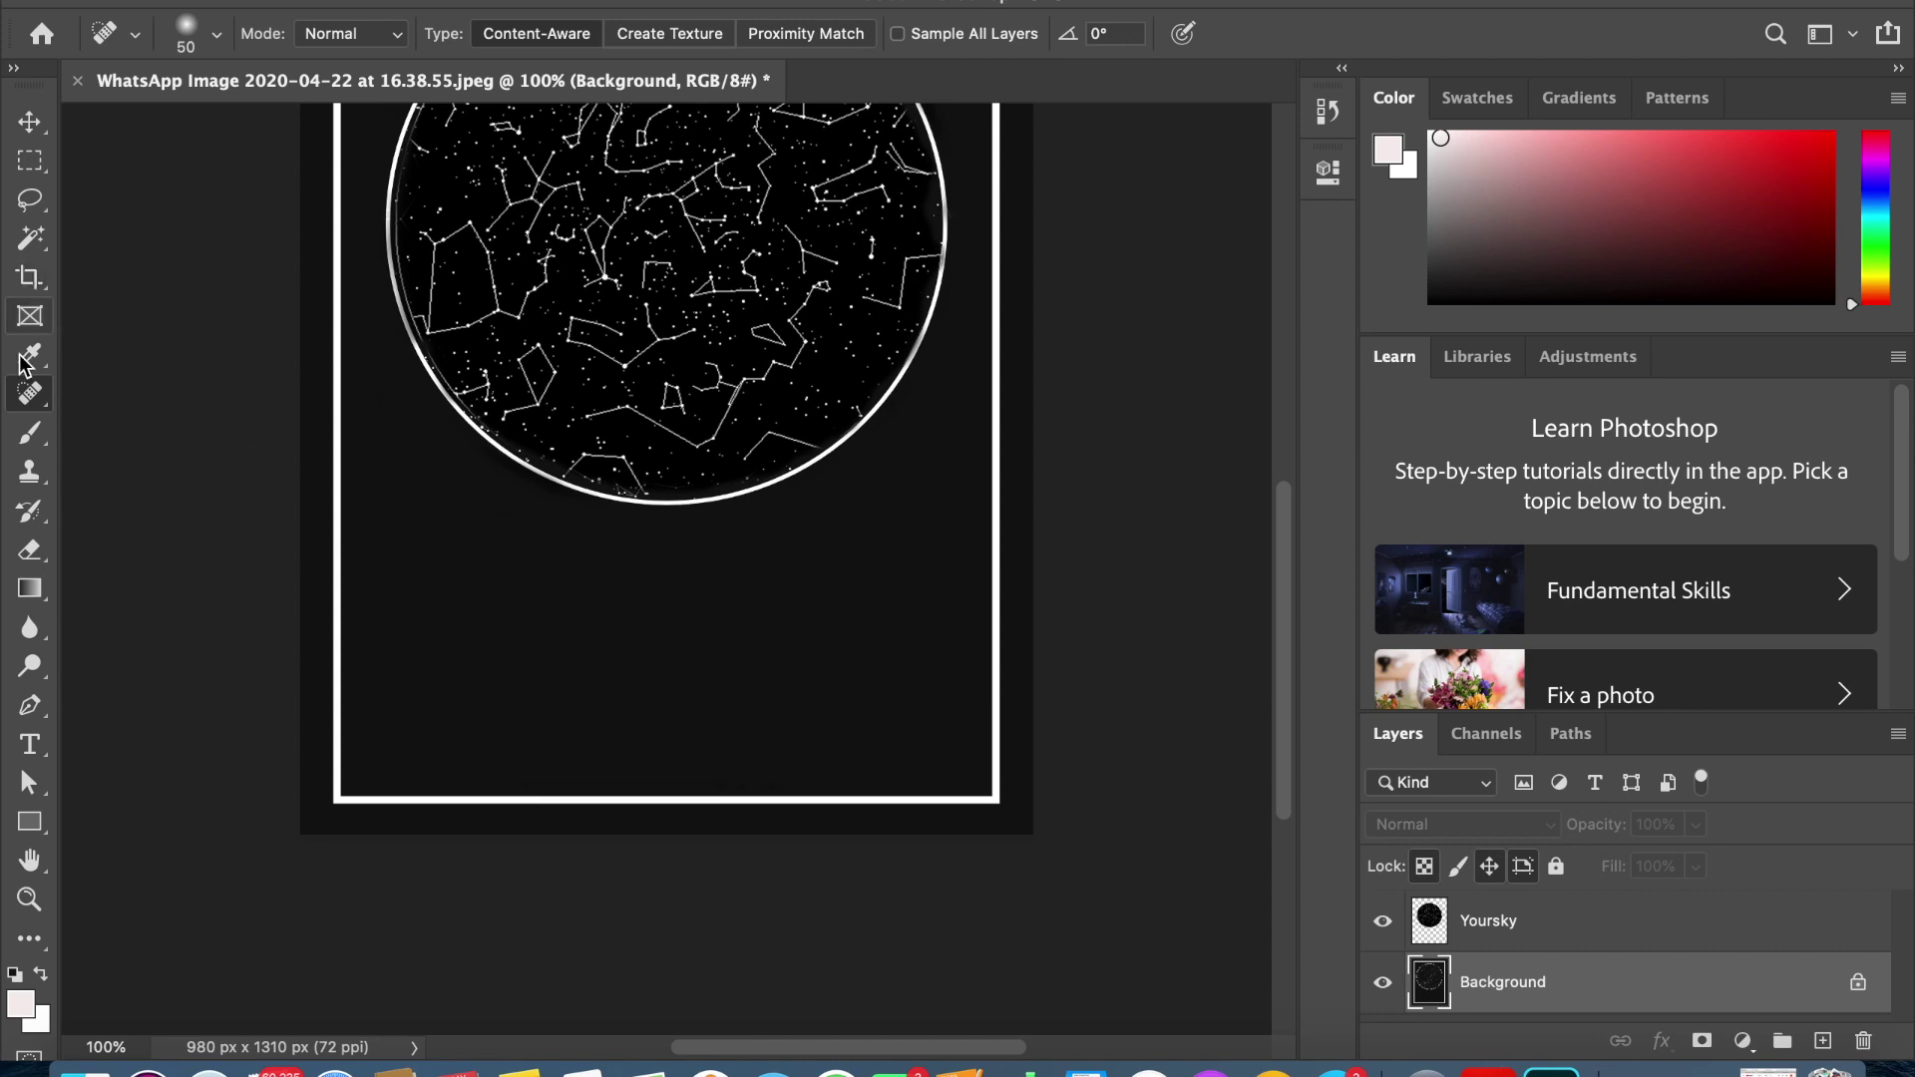
Step: Add a text layer in the empty area beneath the star circle, with "Cerul nostru" as its first line
click(30, 746)
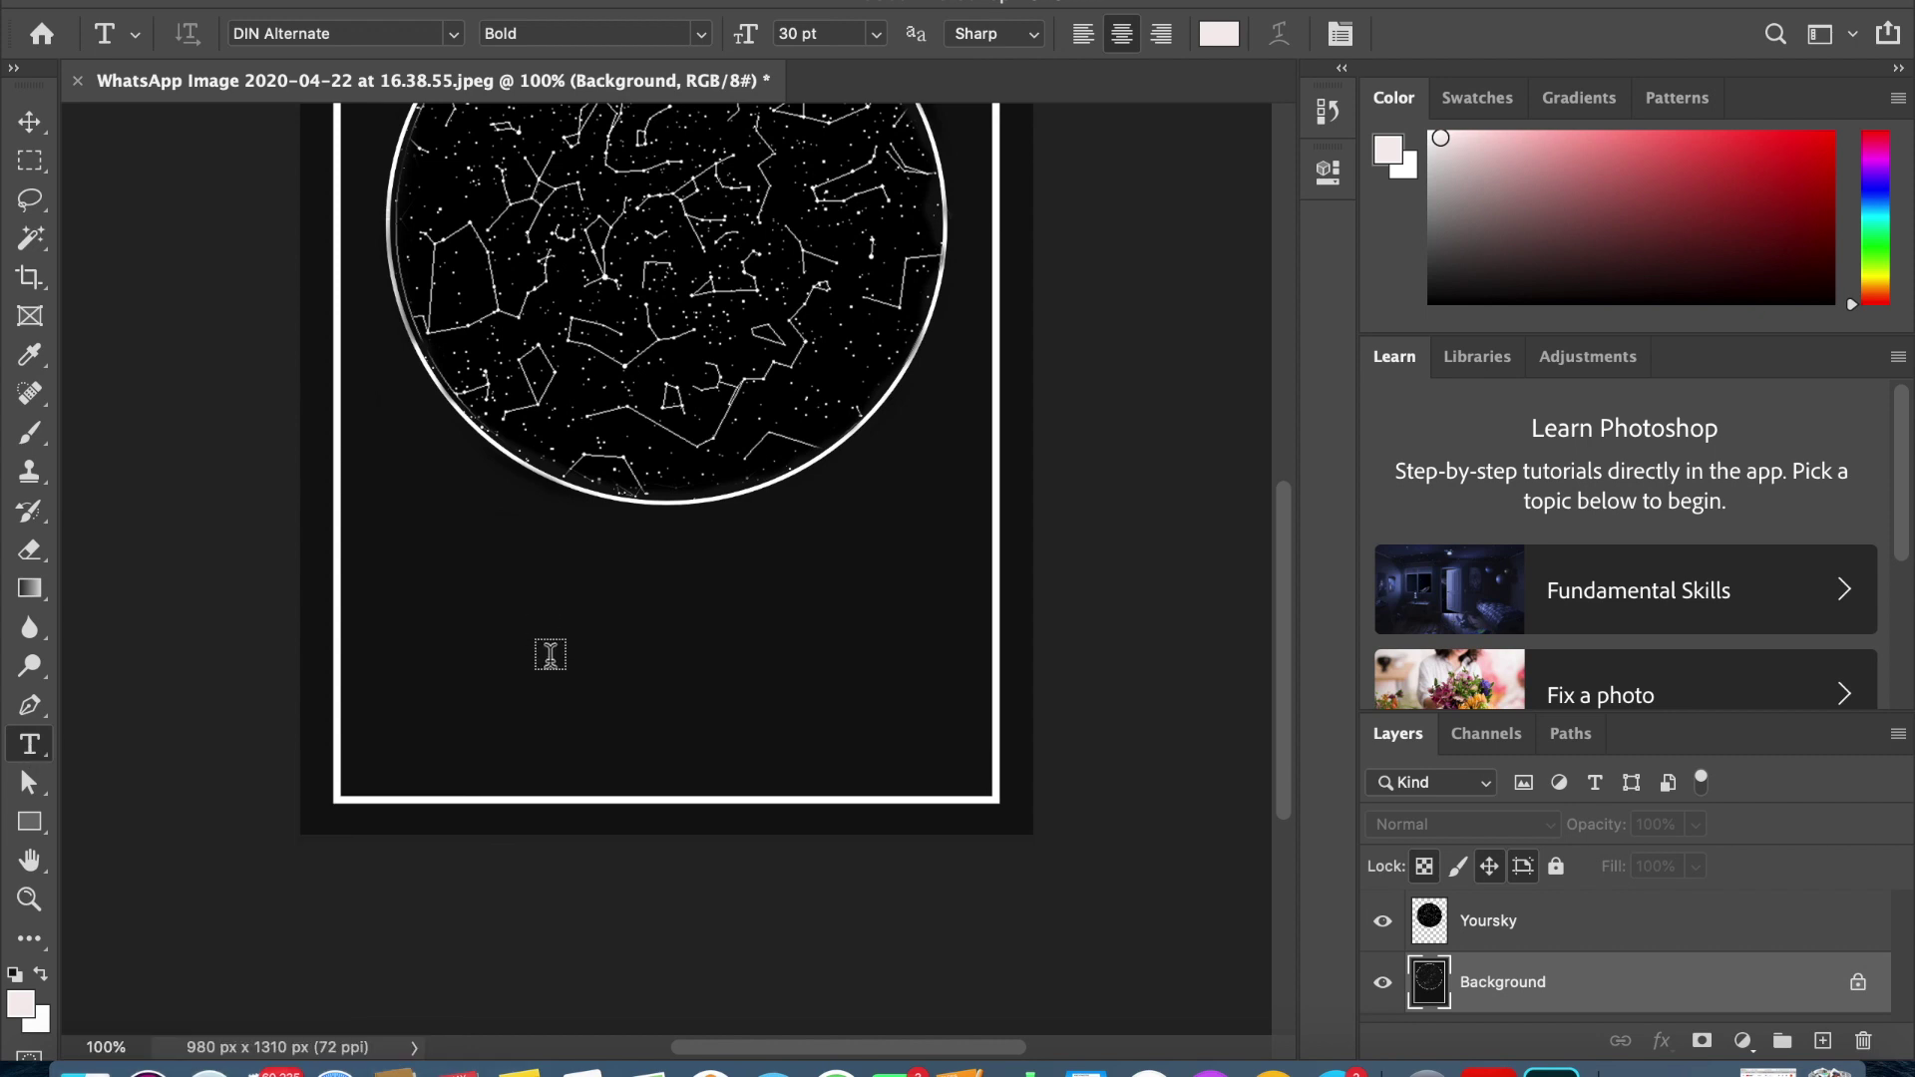
click(557, 670)
drag(627, 670, 449, 671)
key(BackSpace)
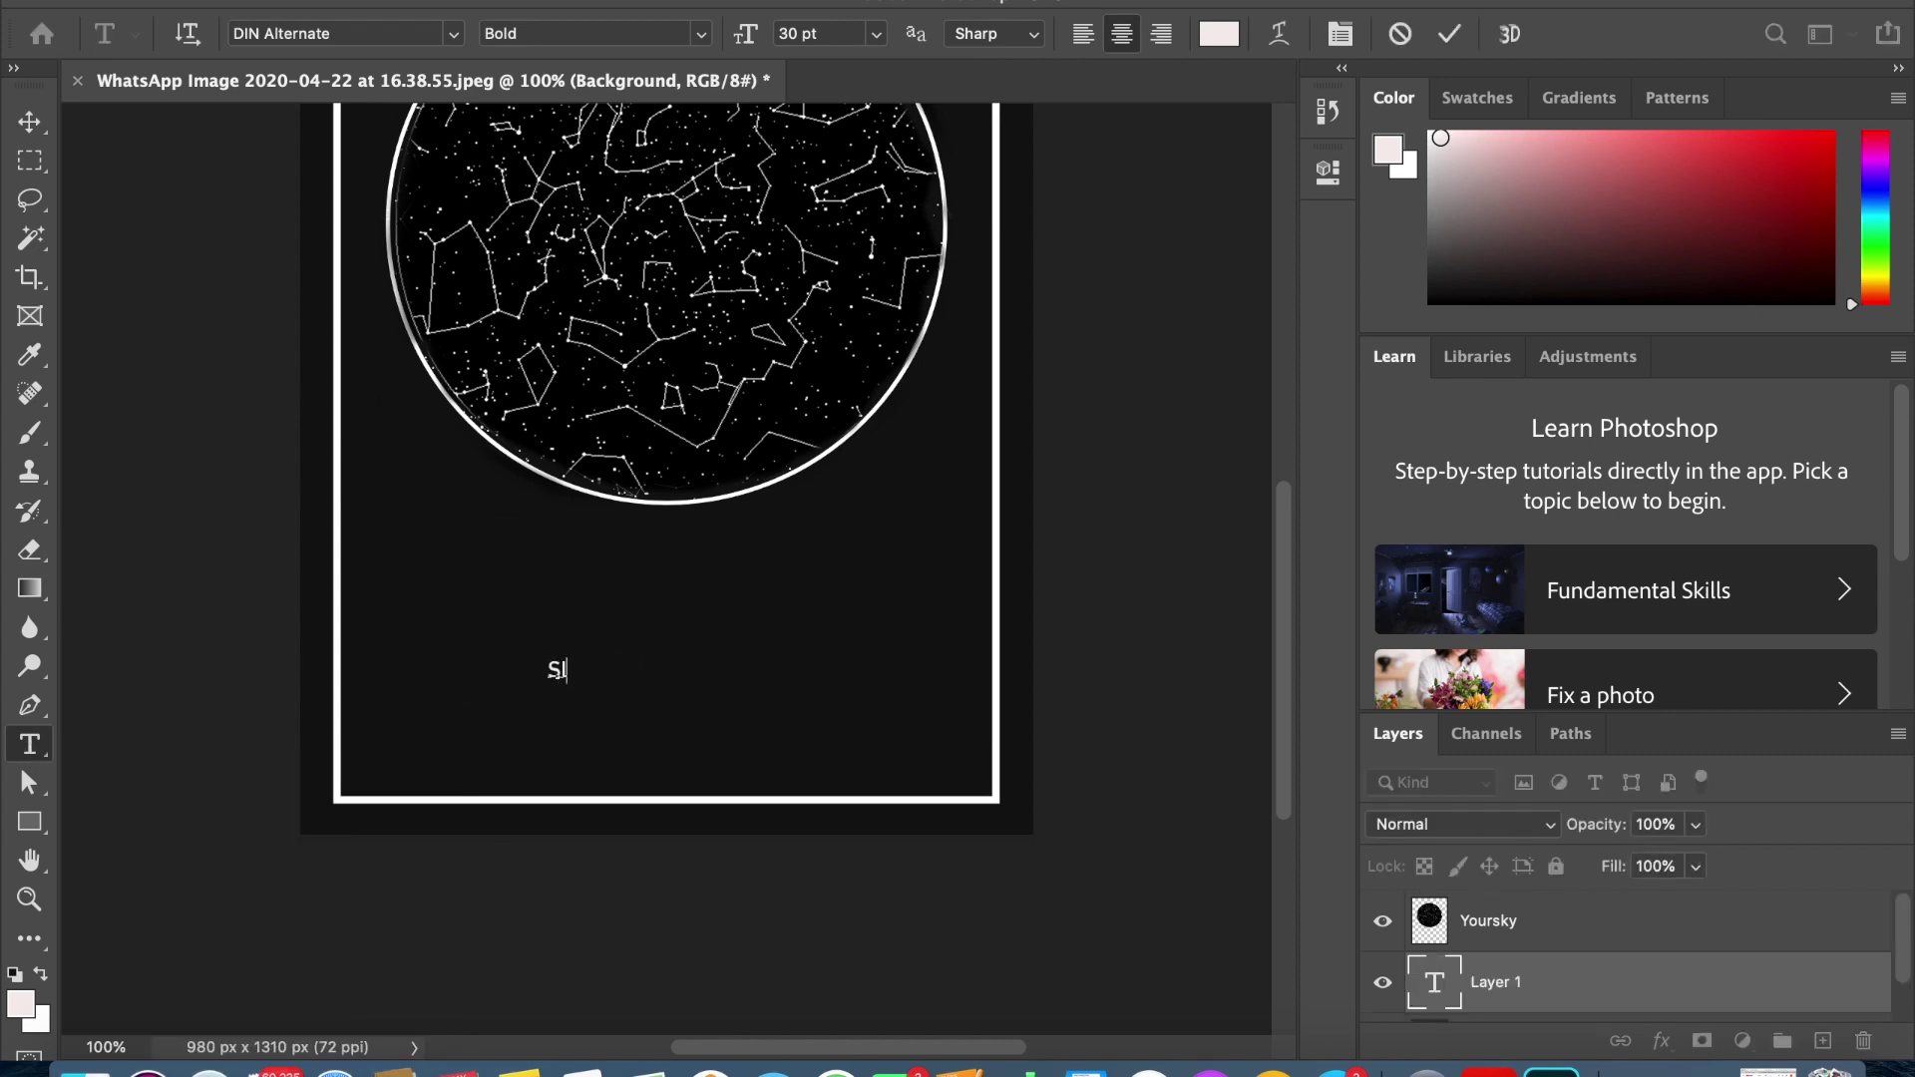
text(Slatina, Olt)
key(BackSpace)
key(BackSpace)
key(BackSpace)
key(BackSpace)
key(BackSpace)
key(BackSpace)
text(l nostru)
Step: Add the lines "Slatina, Olt" and "24 aprilie 2015" to the caption below "Cerul nostru"
key(Return)
text(Slatina, Olt )
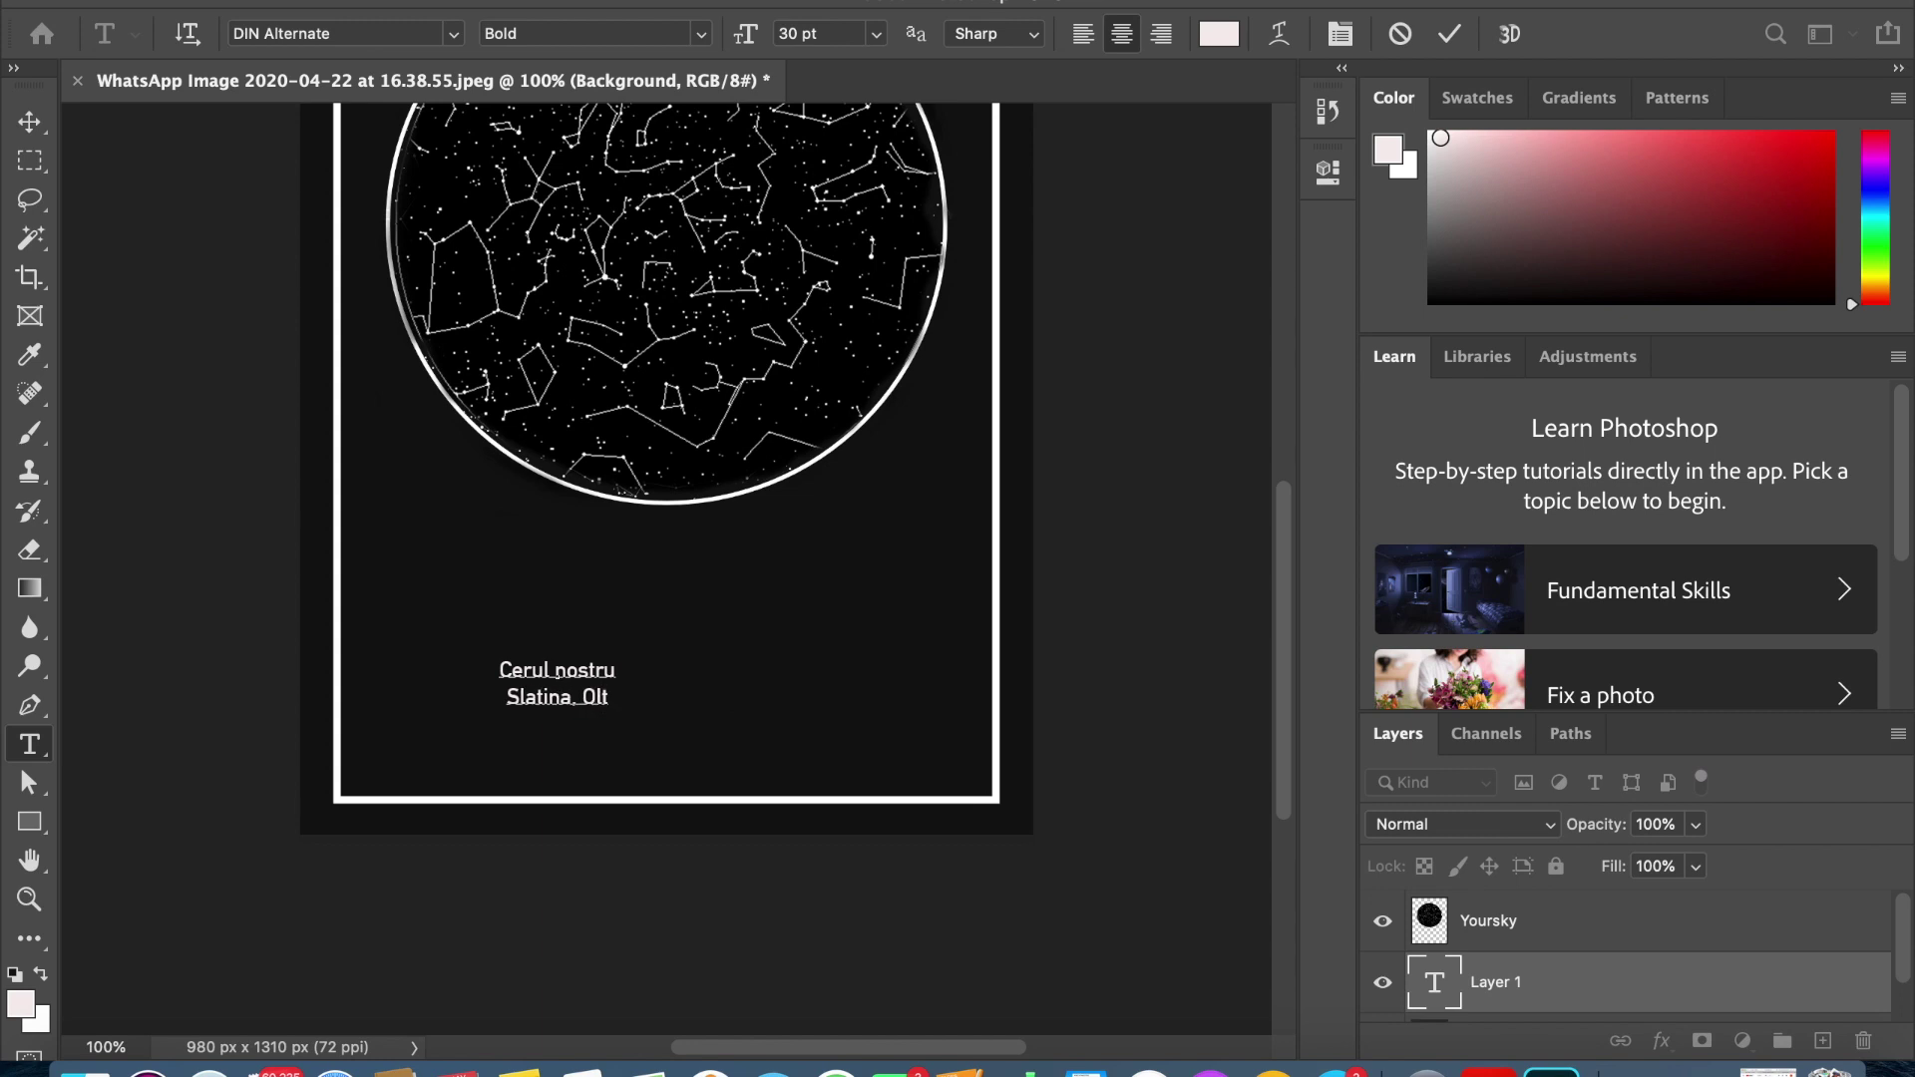
text(24 aprilie 2015)
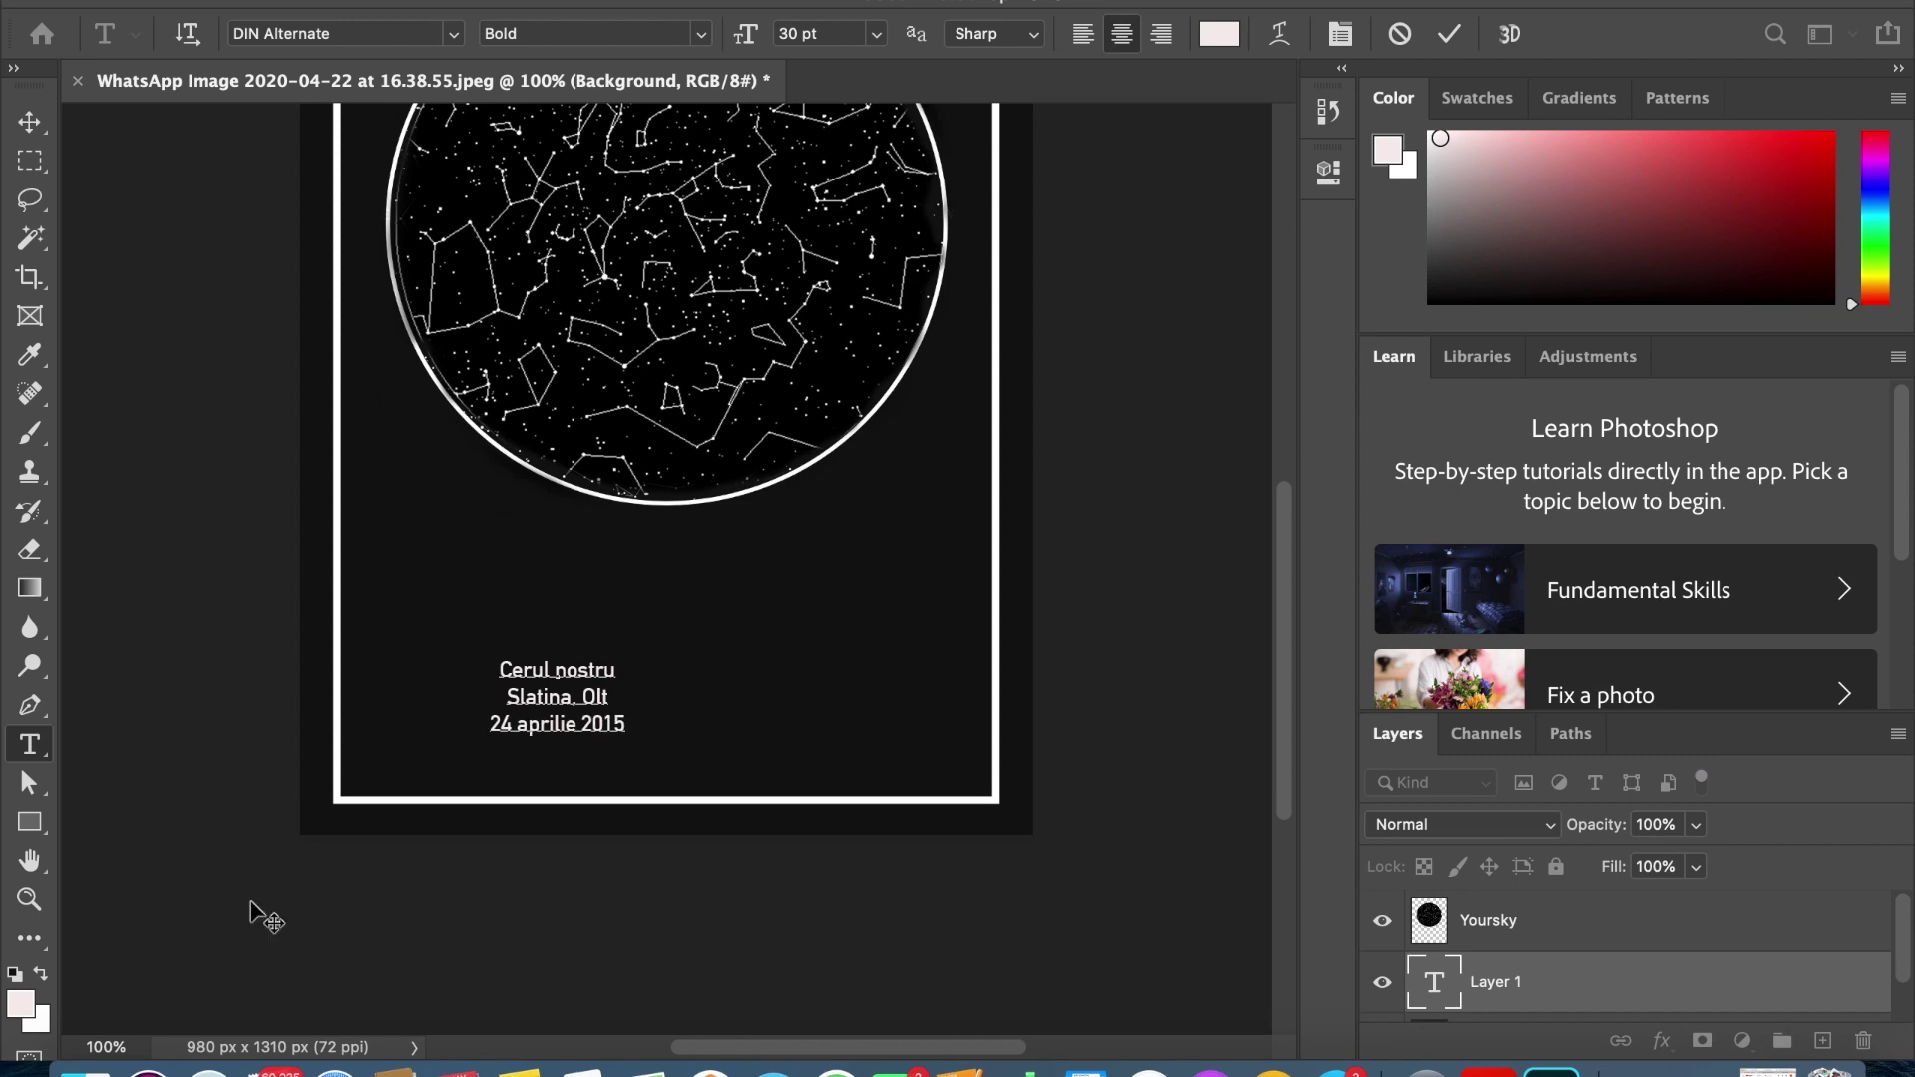
Step: Switch to Safari, search Google for "lat long", open LatLong.net and look up the GPS coordinates of "Slatina Olt"
click(339, 1071)
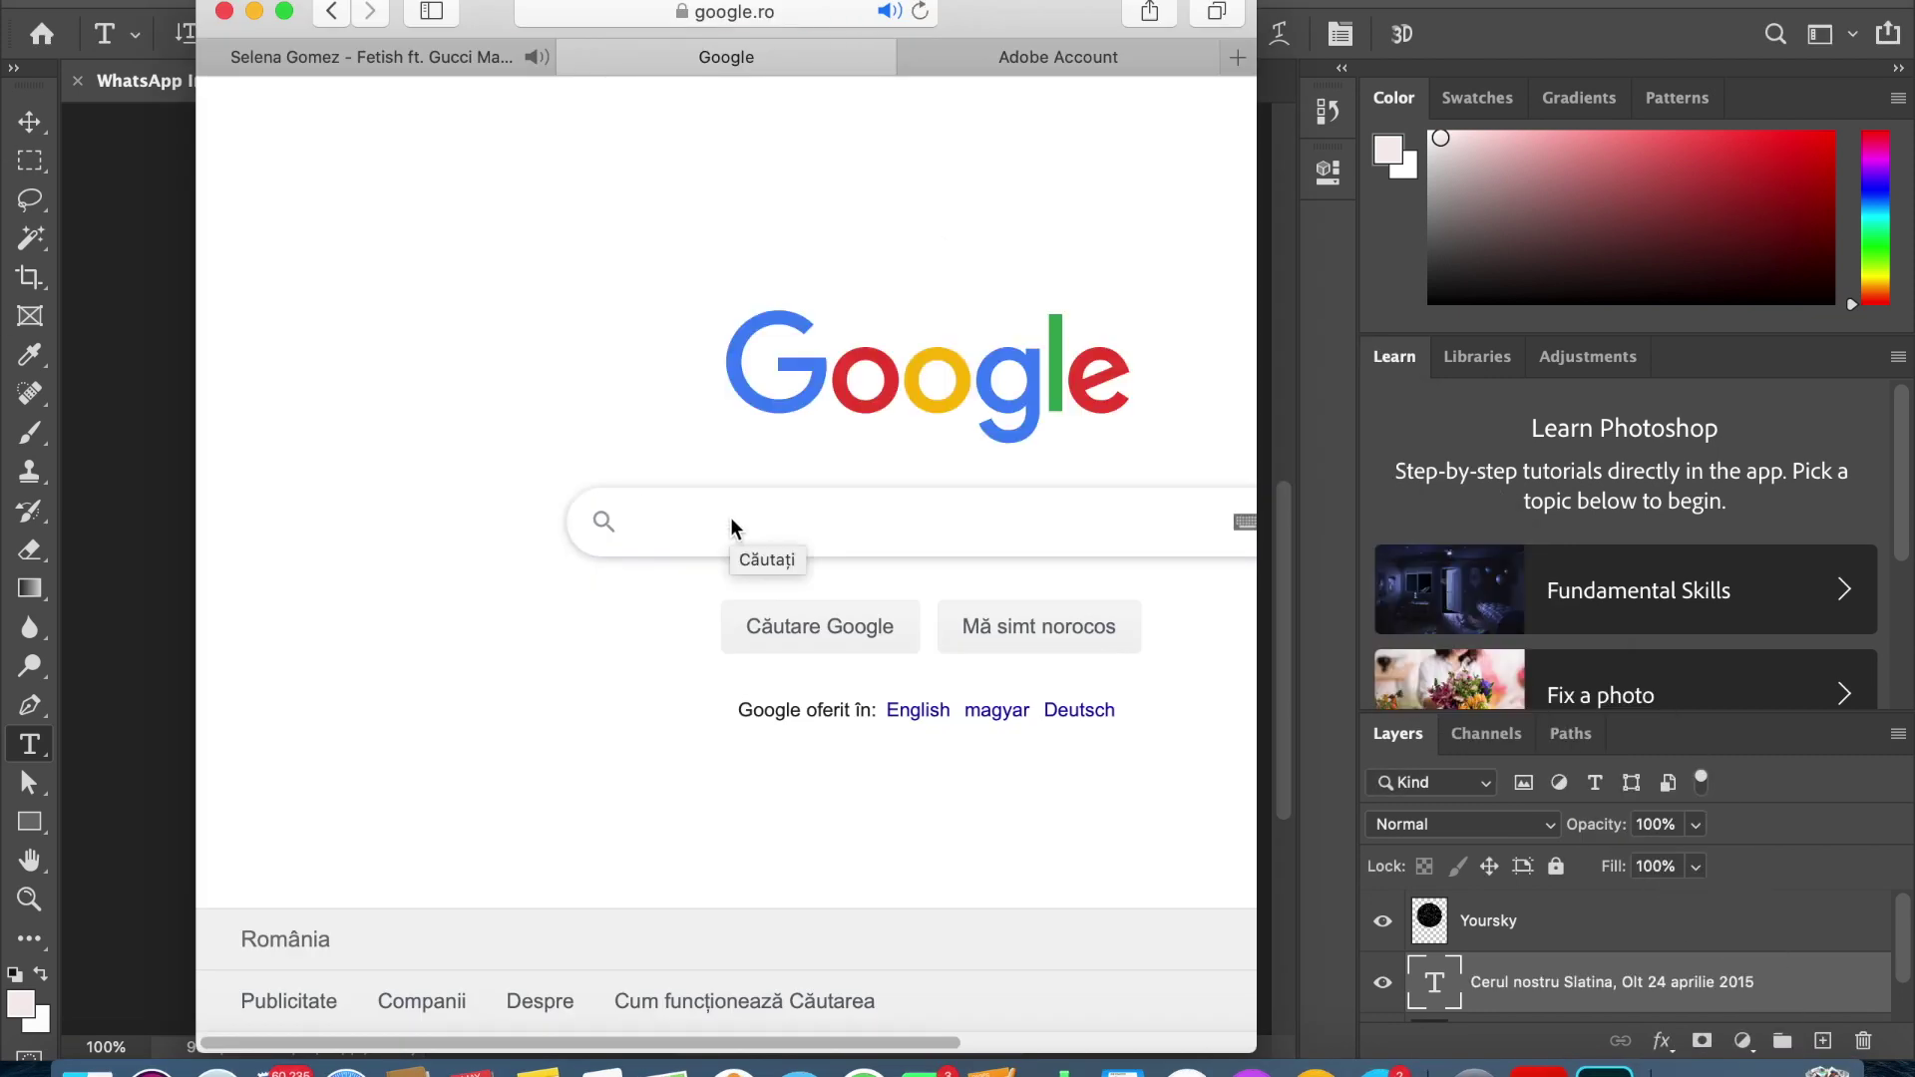
text(lat)
click(698, 579)
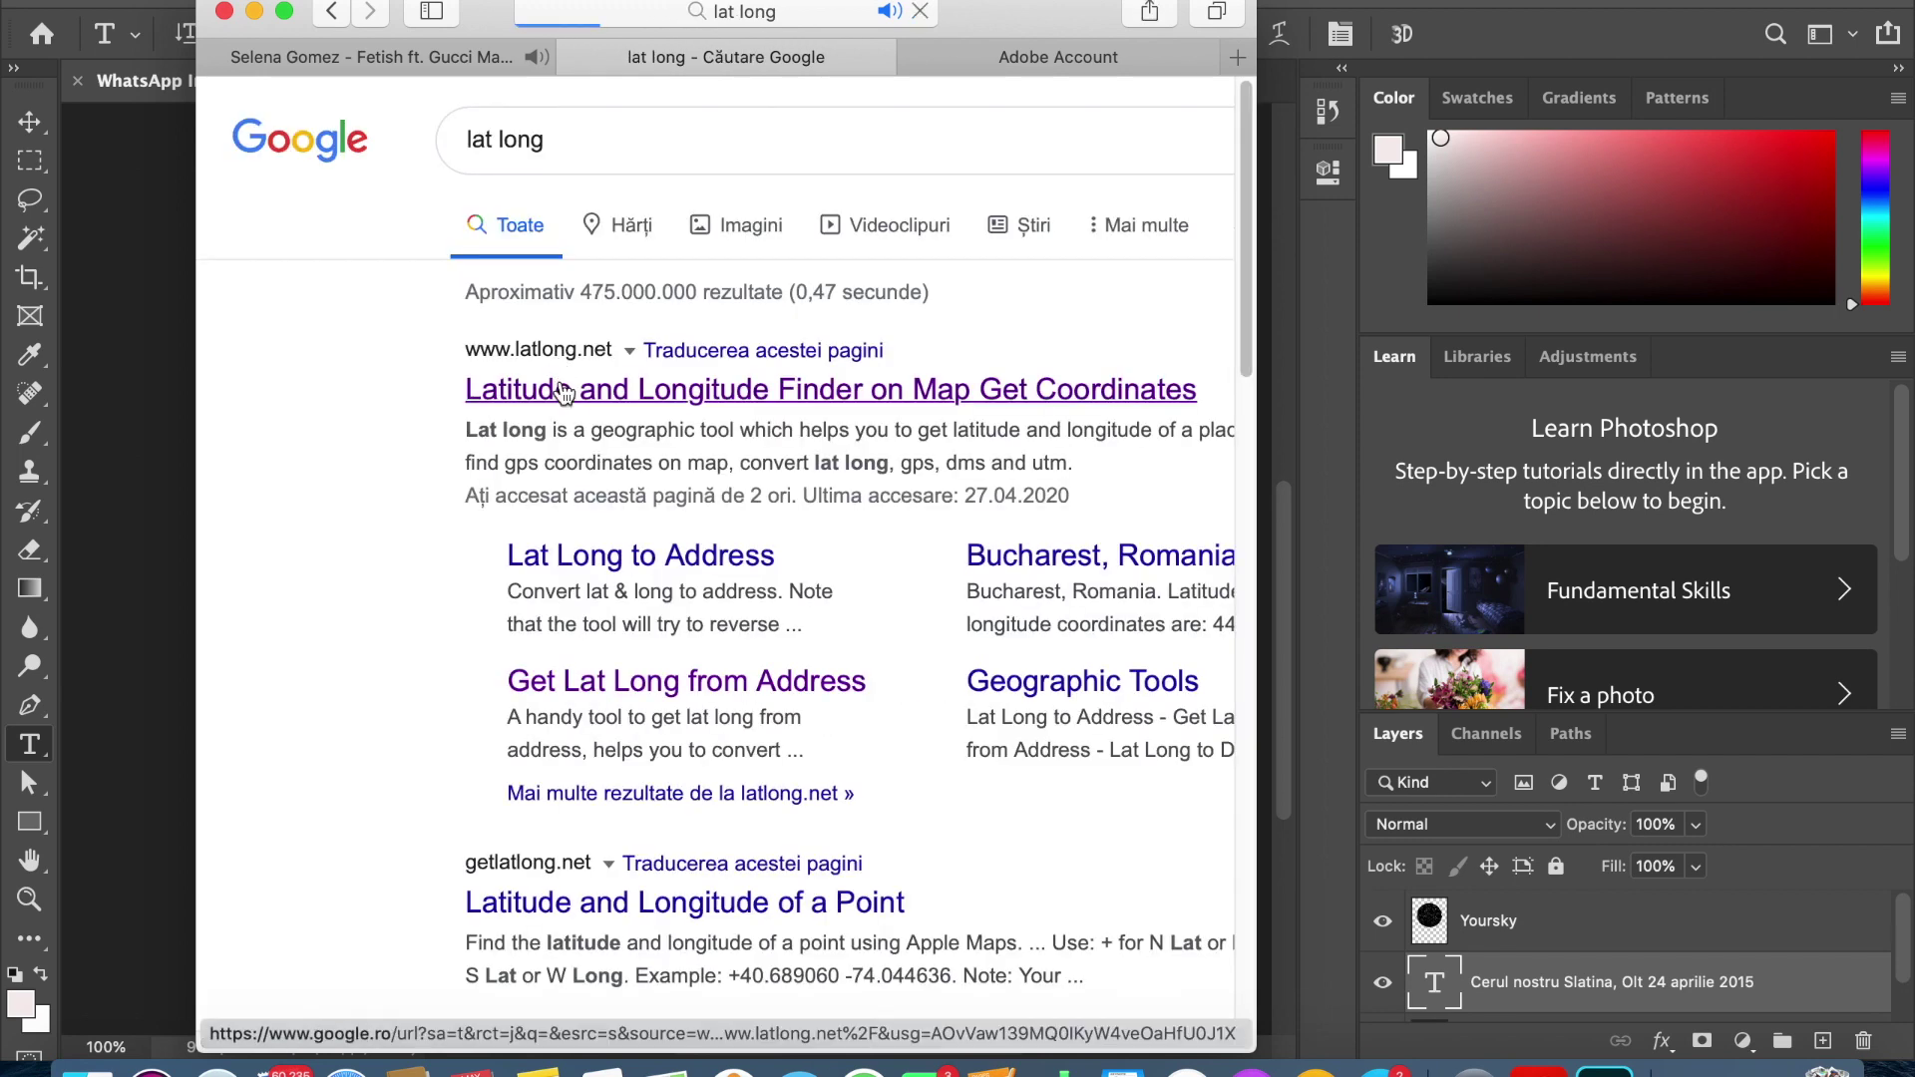
click(571, 381)
click(475, 503)
text(Slatina Olt)
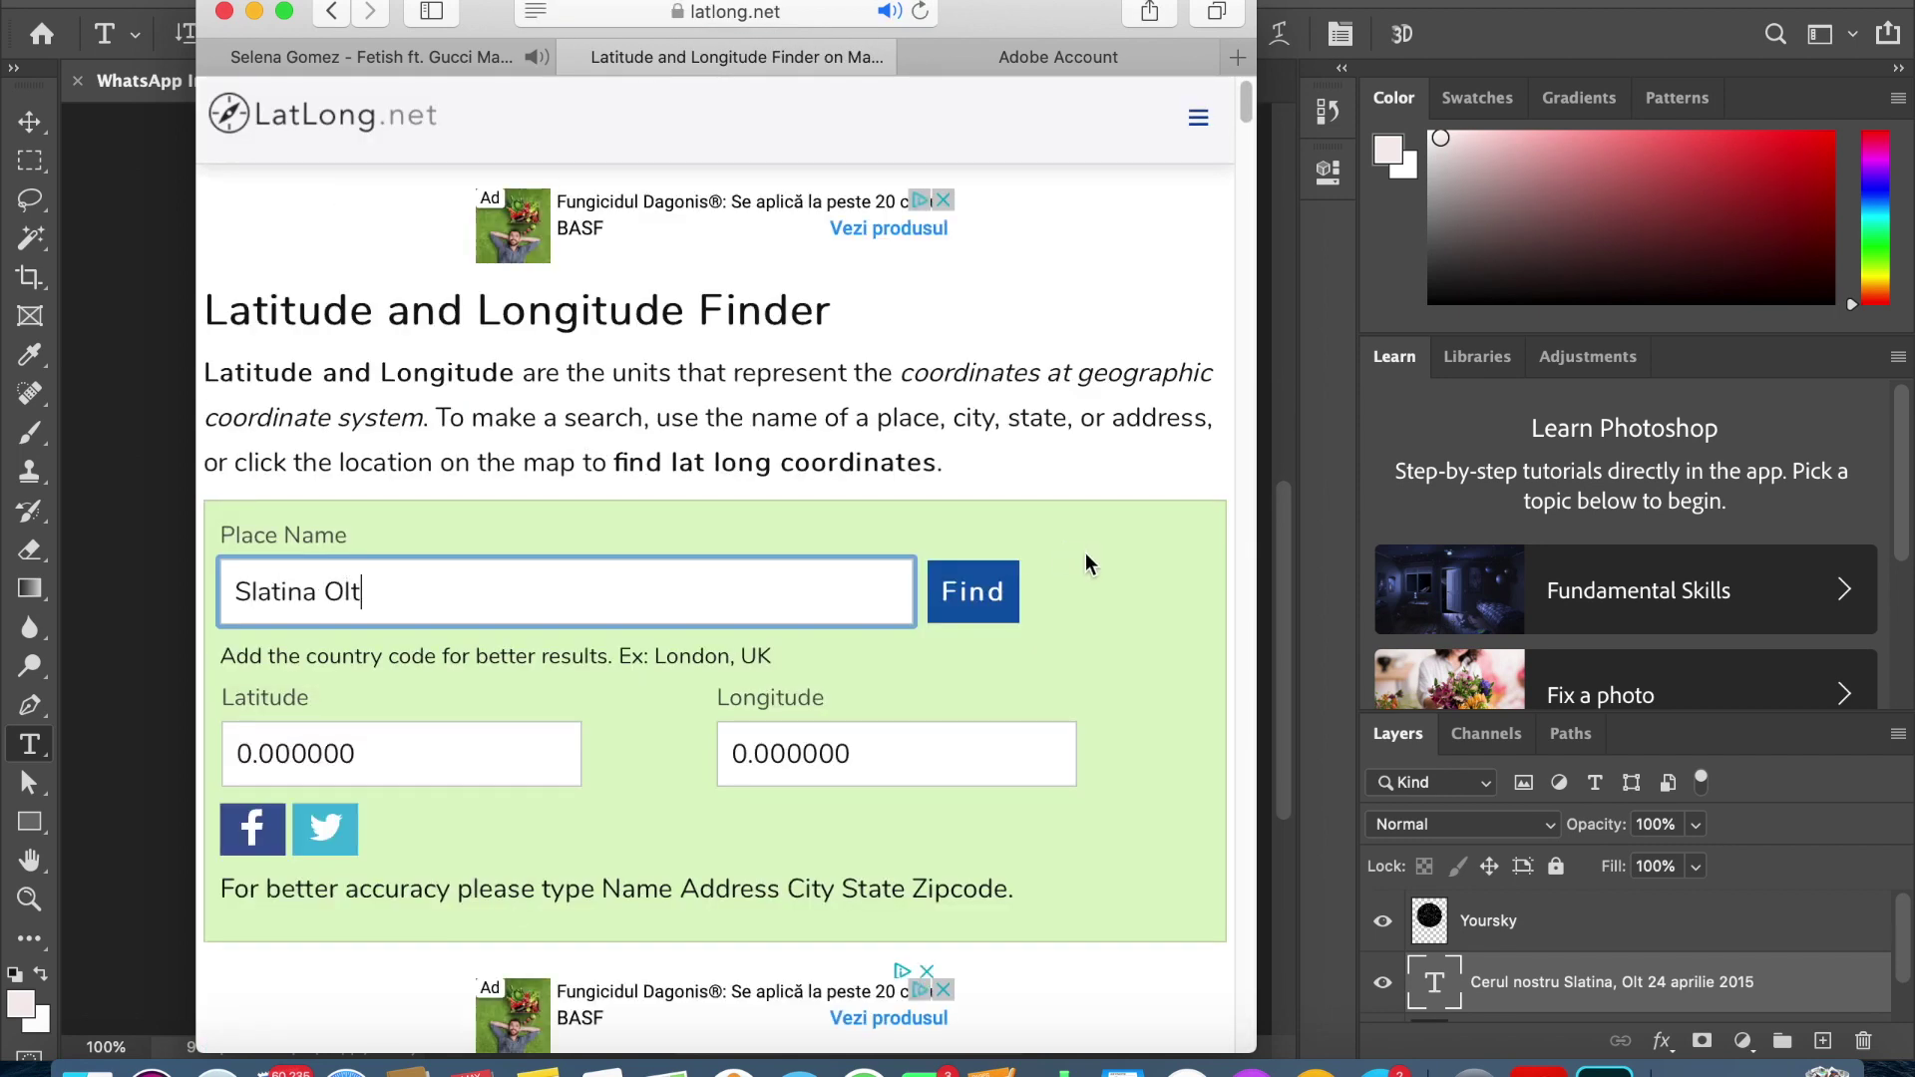
click(980, 595)
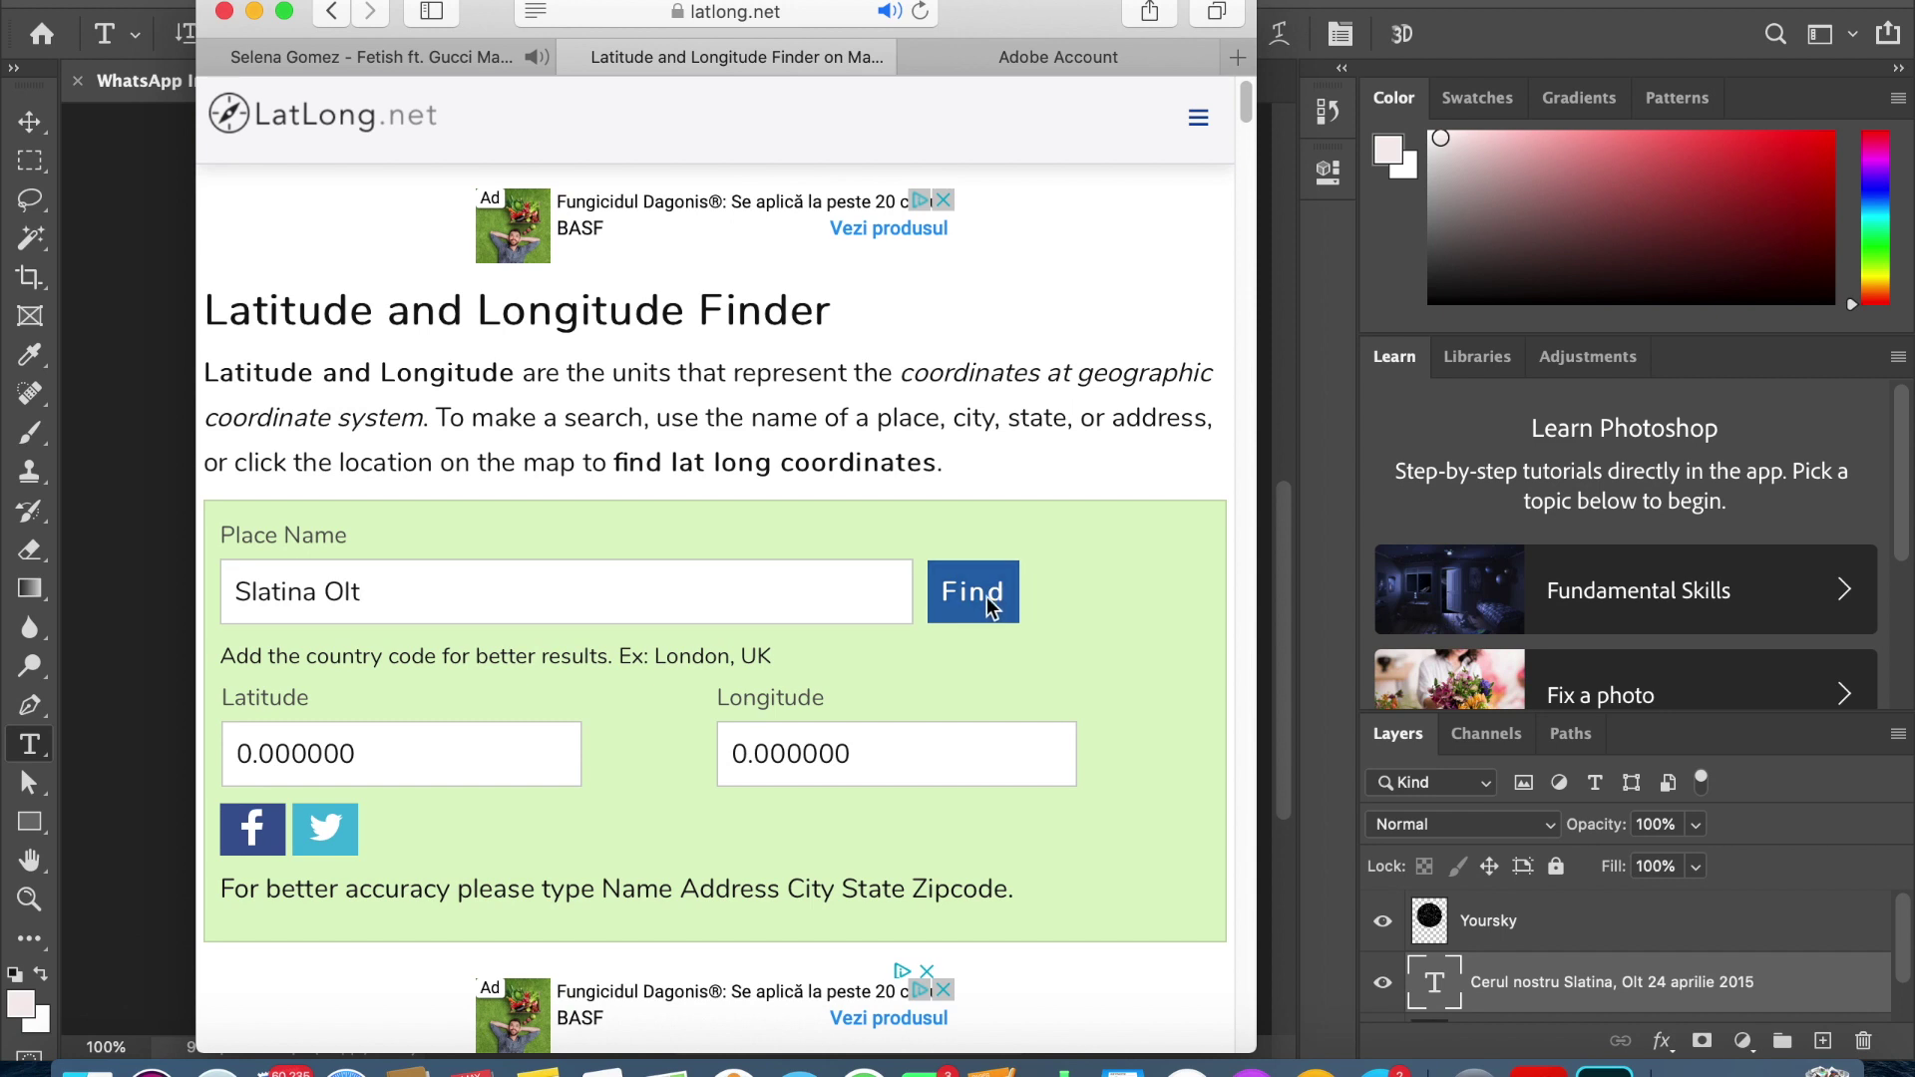
scroll(1003, 588, down, 10)
scroll(1051, 814, down, 10)
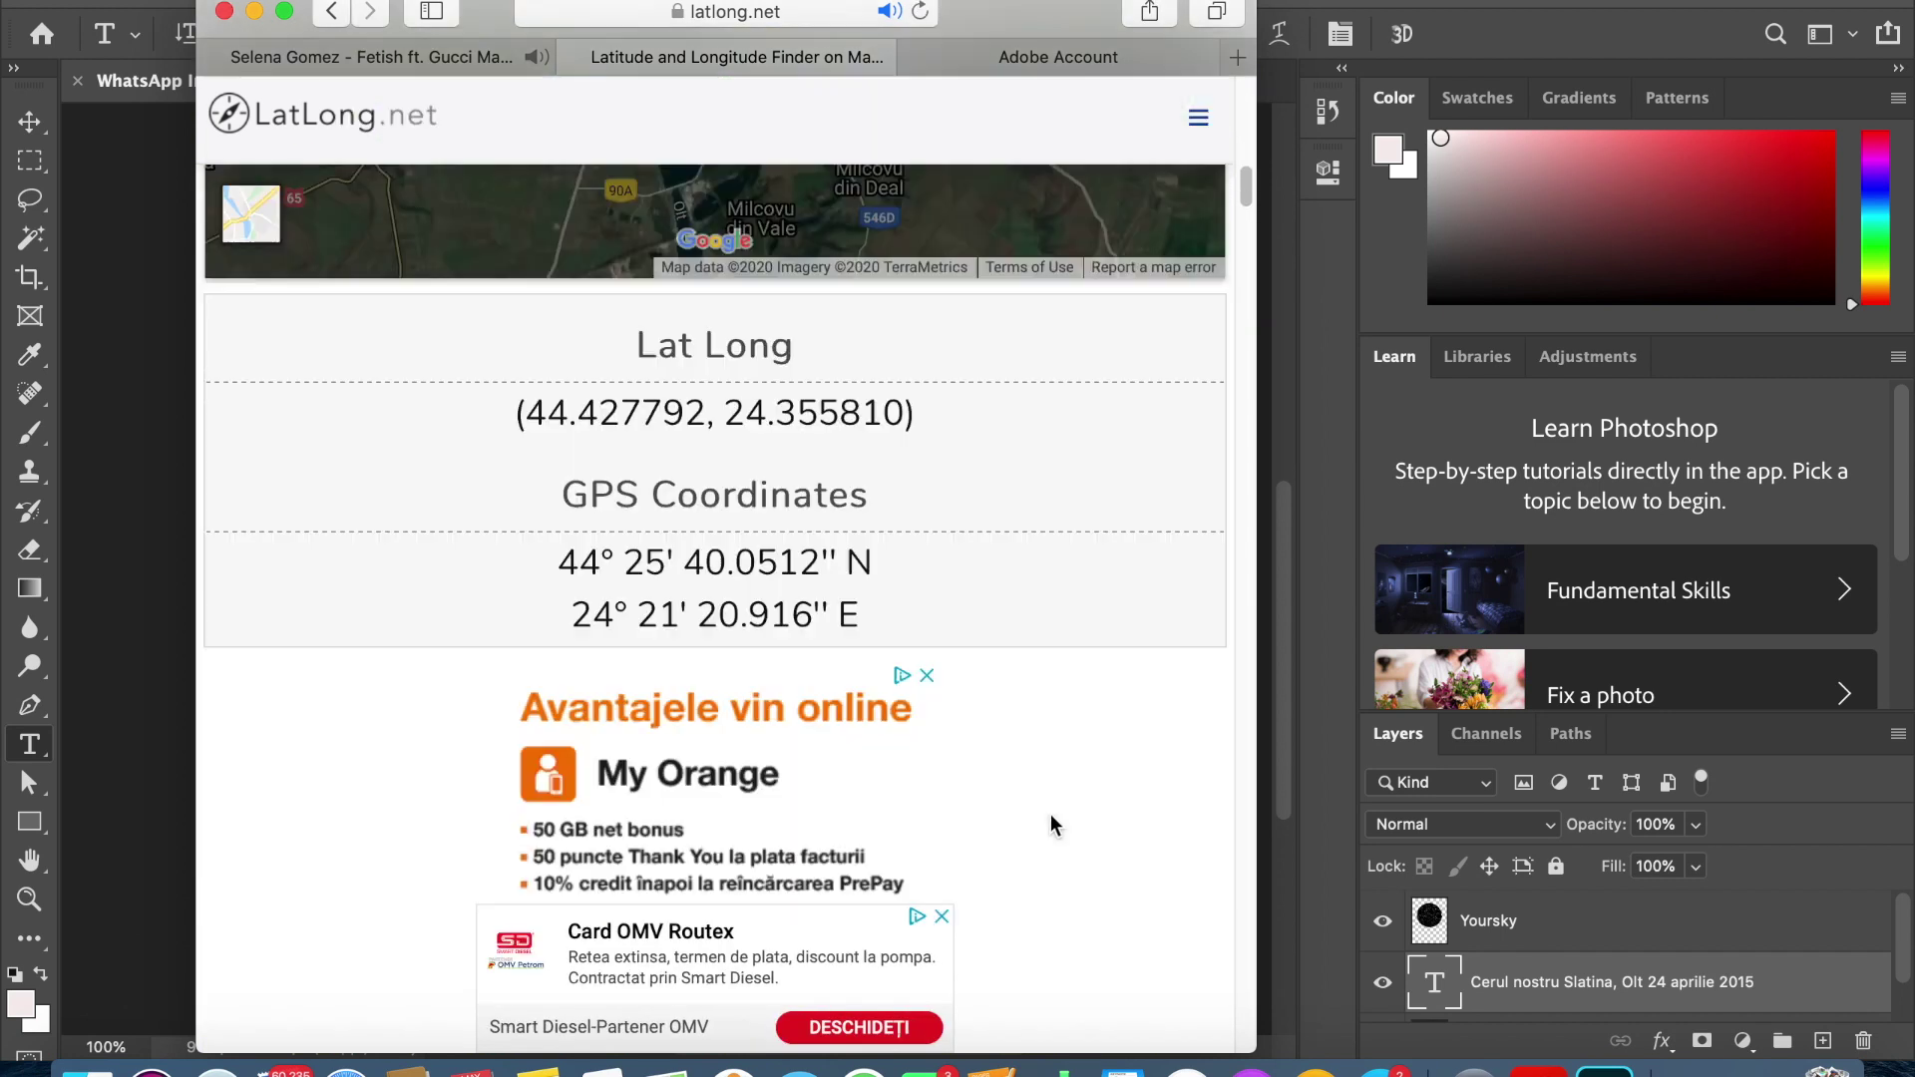
Step: Copy the latitude 44° 25' 40.0512'' N and paste it in Photoshop as the caption's fourth line, followed by a hyphen
drag(560, 281, 929, 291)
right_click(930, 291)
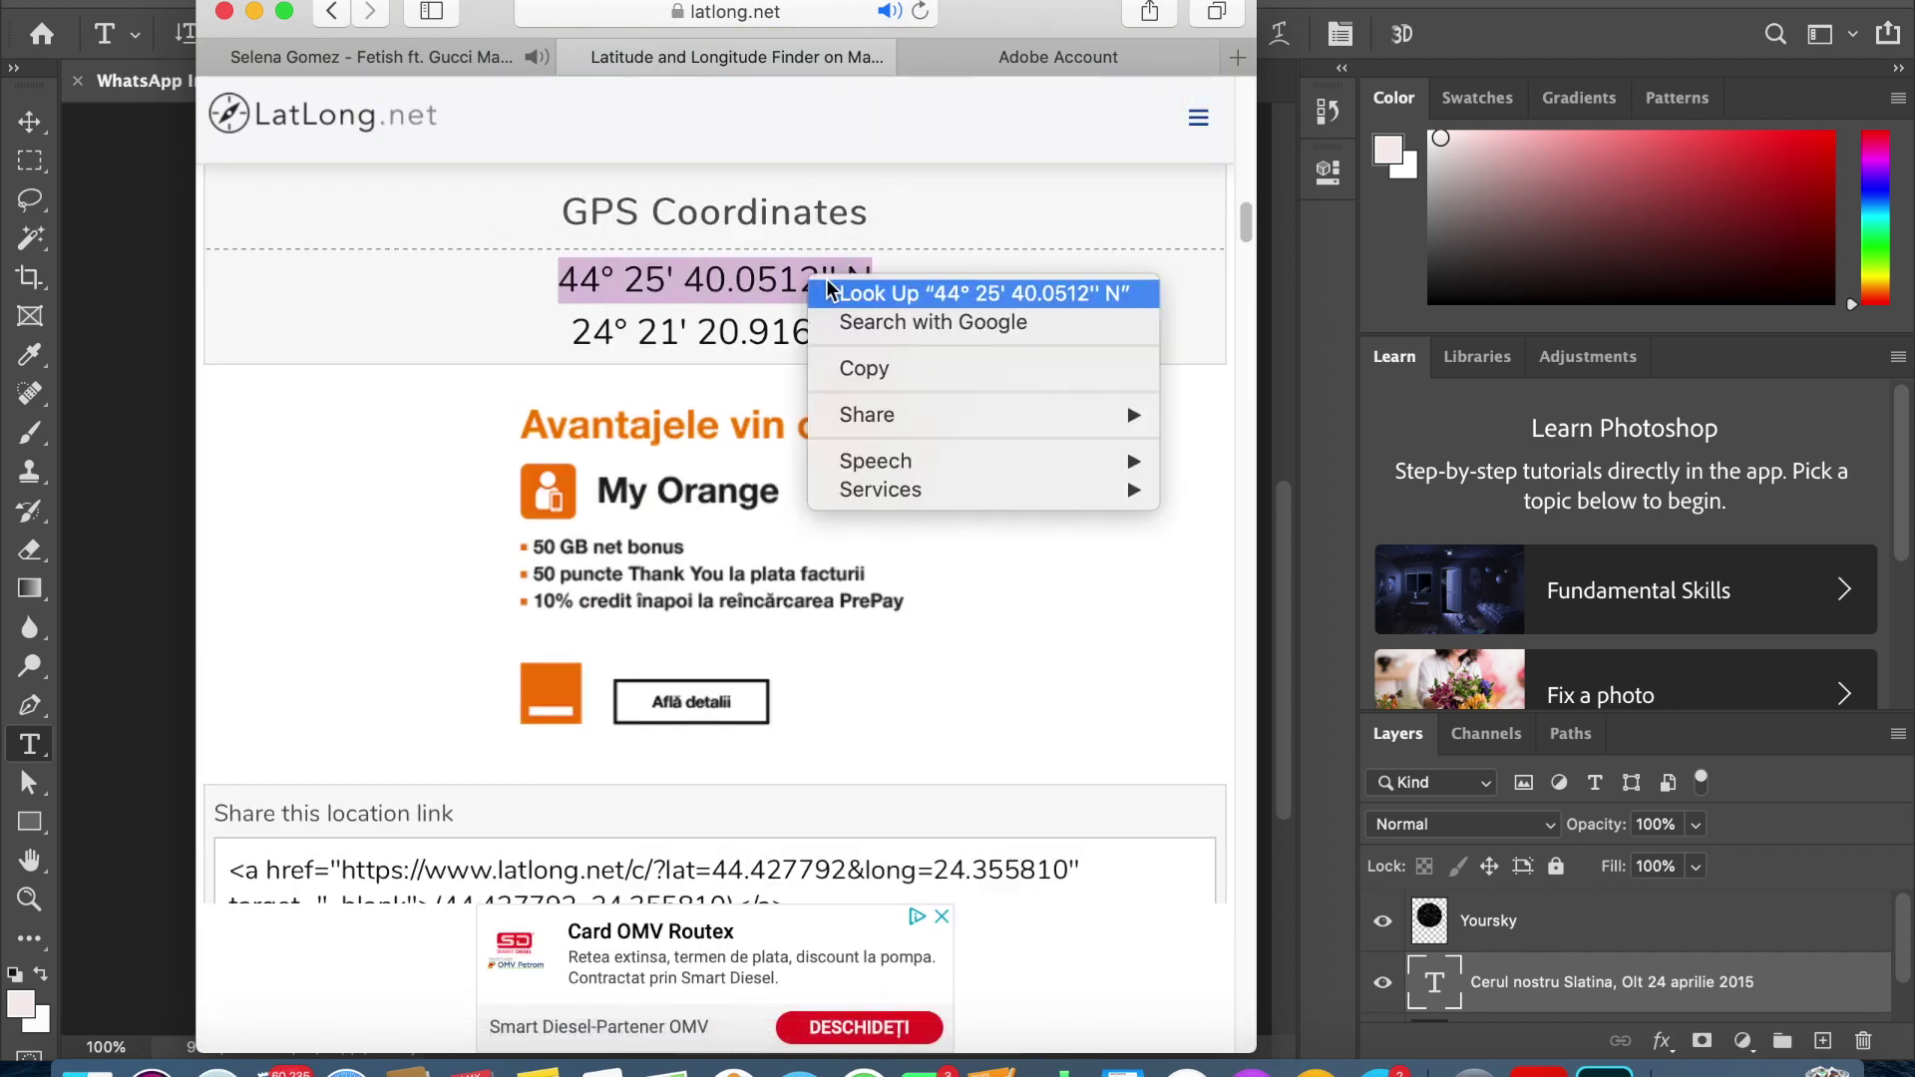
click(962, 369)
click(254, 12)
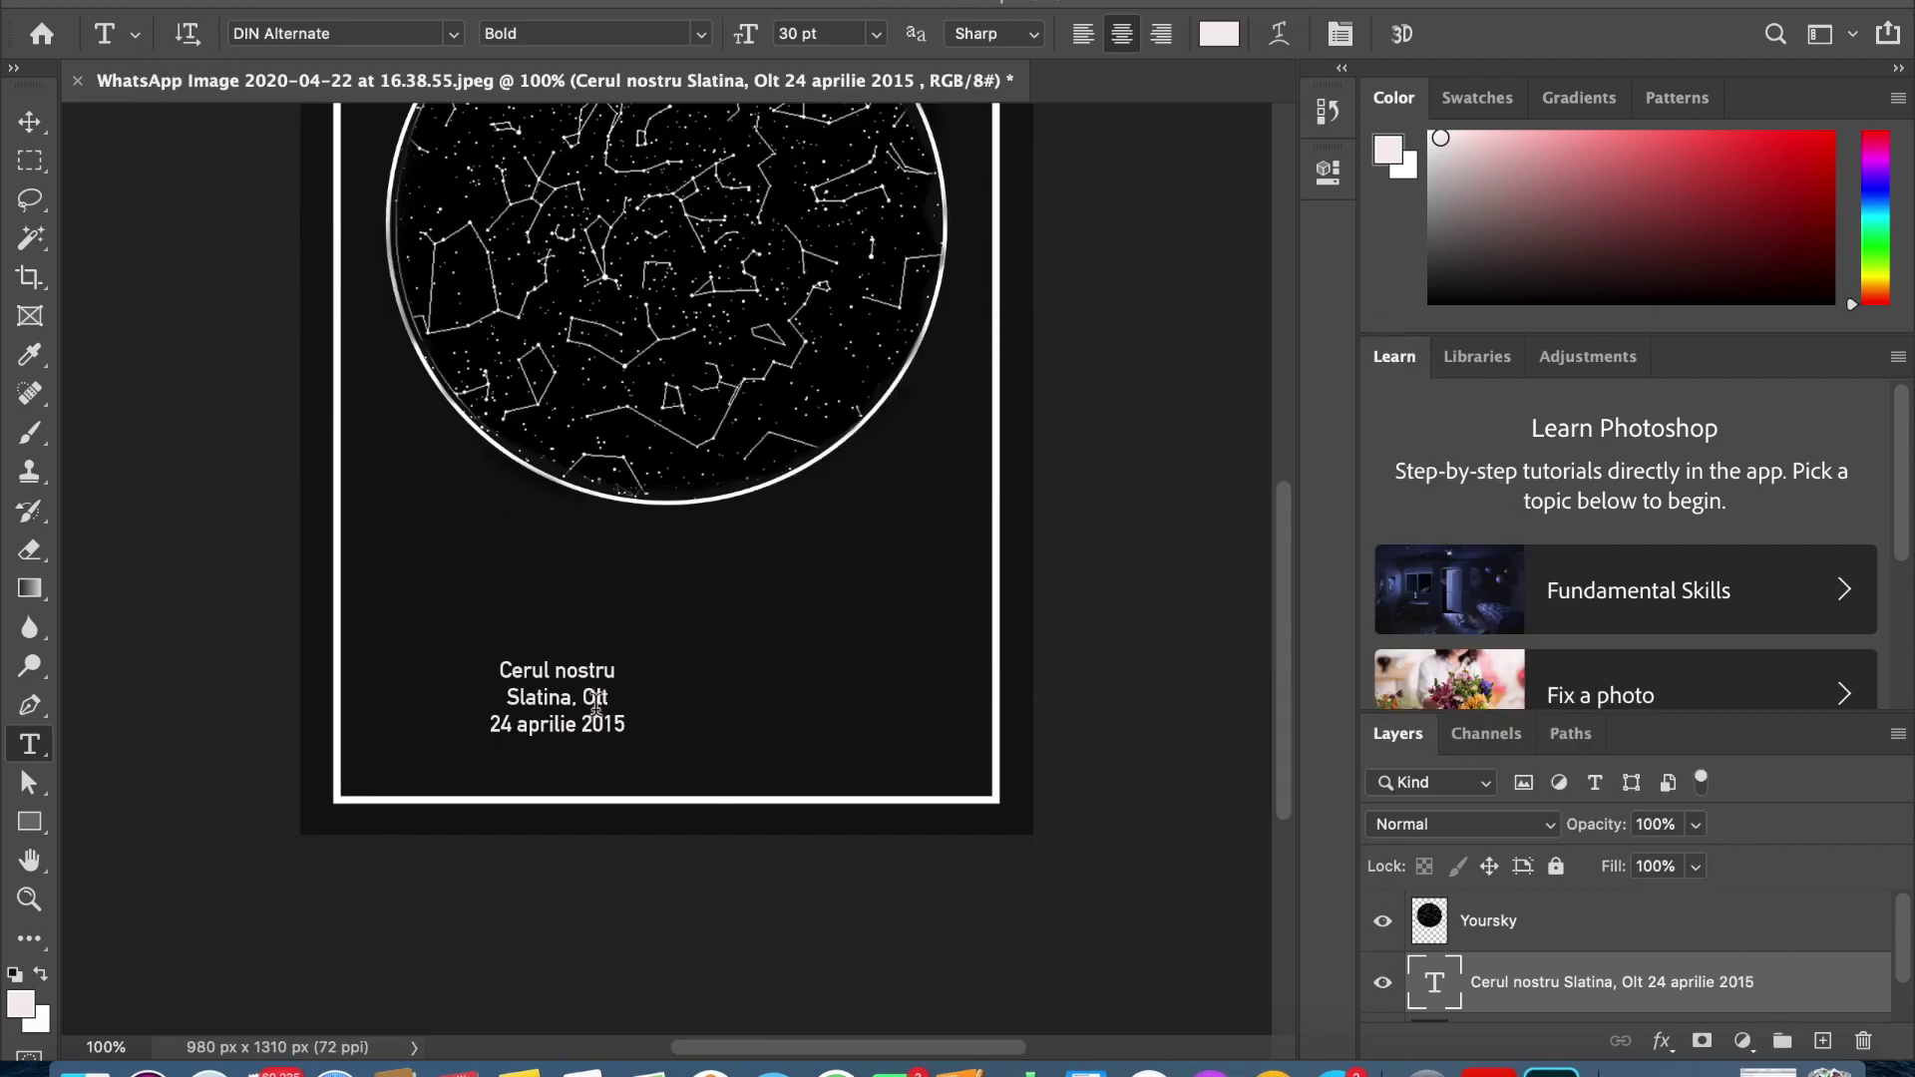
key(Return)
right_click(559, 750)
click(618, 858)
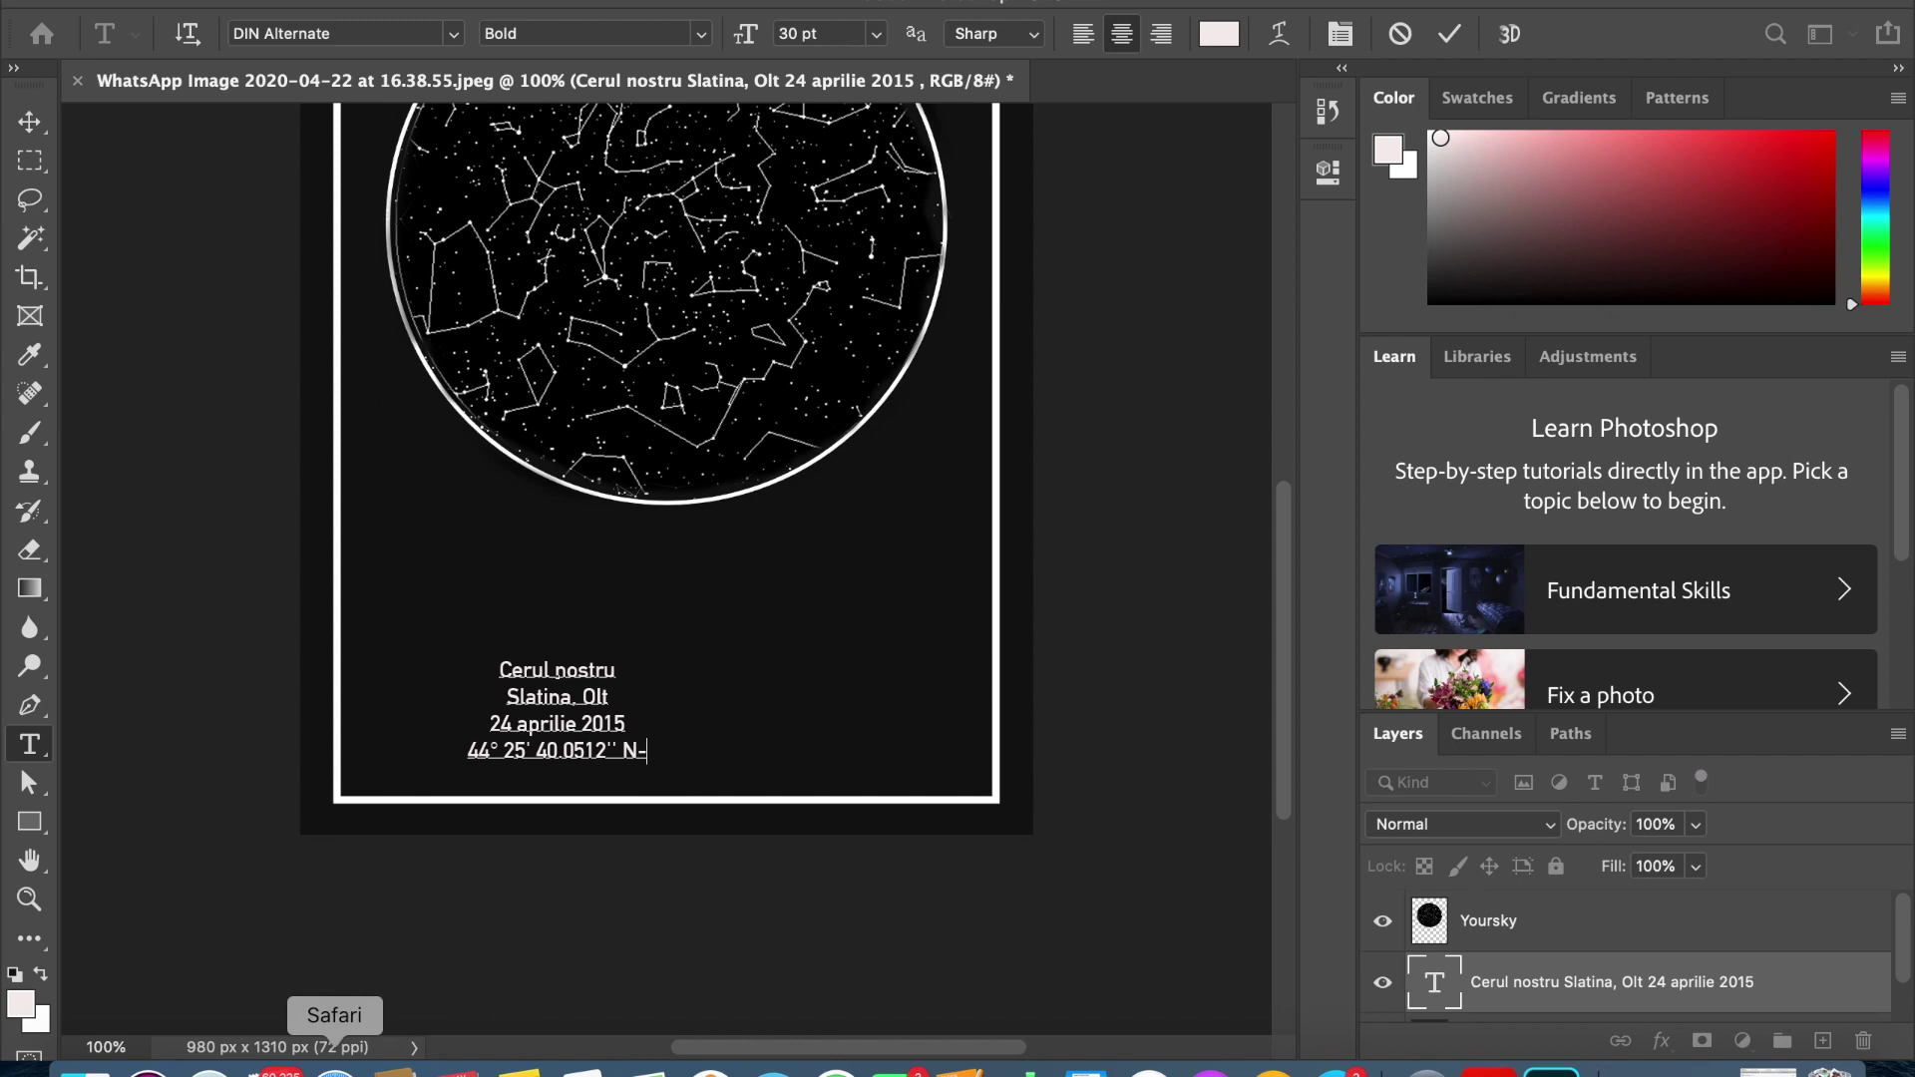
Step: Copy the longitude 24° 21' 20.916'' E from LatLong.net in Safari and paste it after the latitude's hyphen in Photoshop
click(335, 1071)
drag(563, 332, 859, 334)
right_click(789, 321)
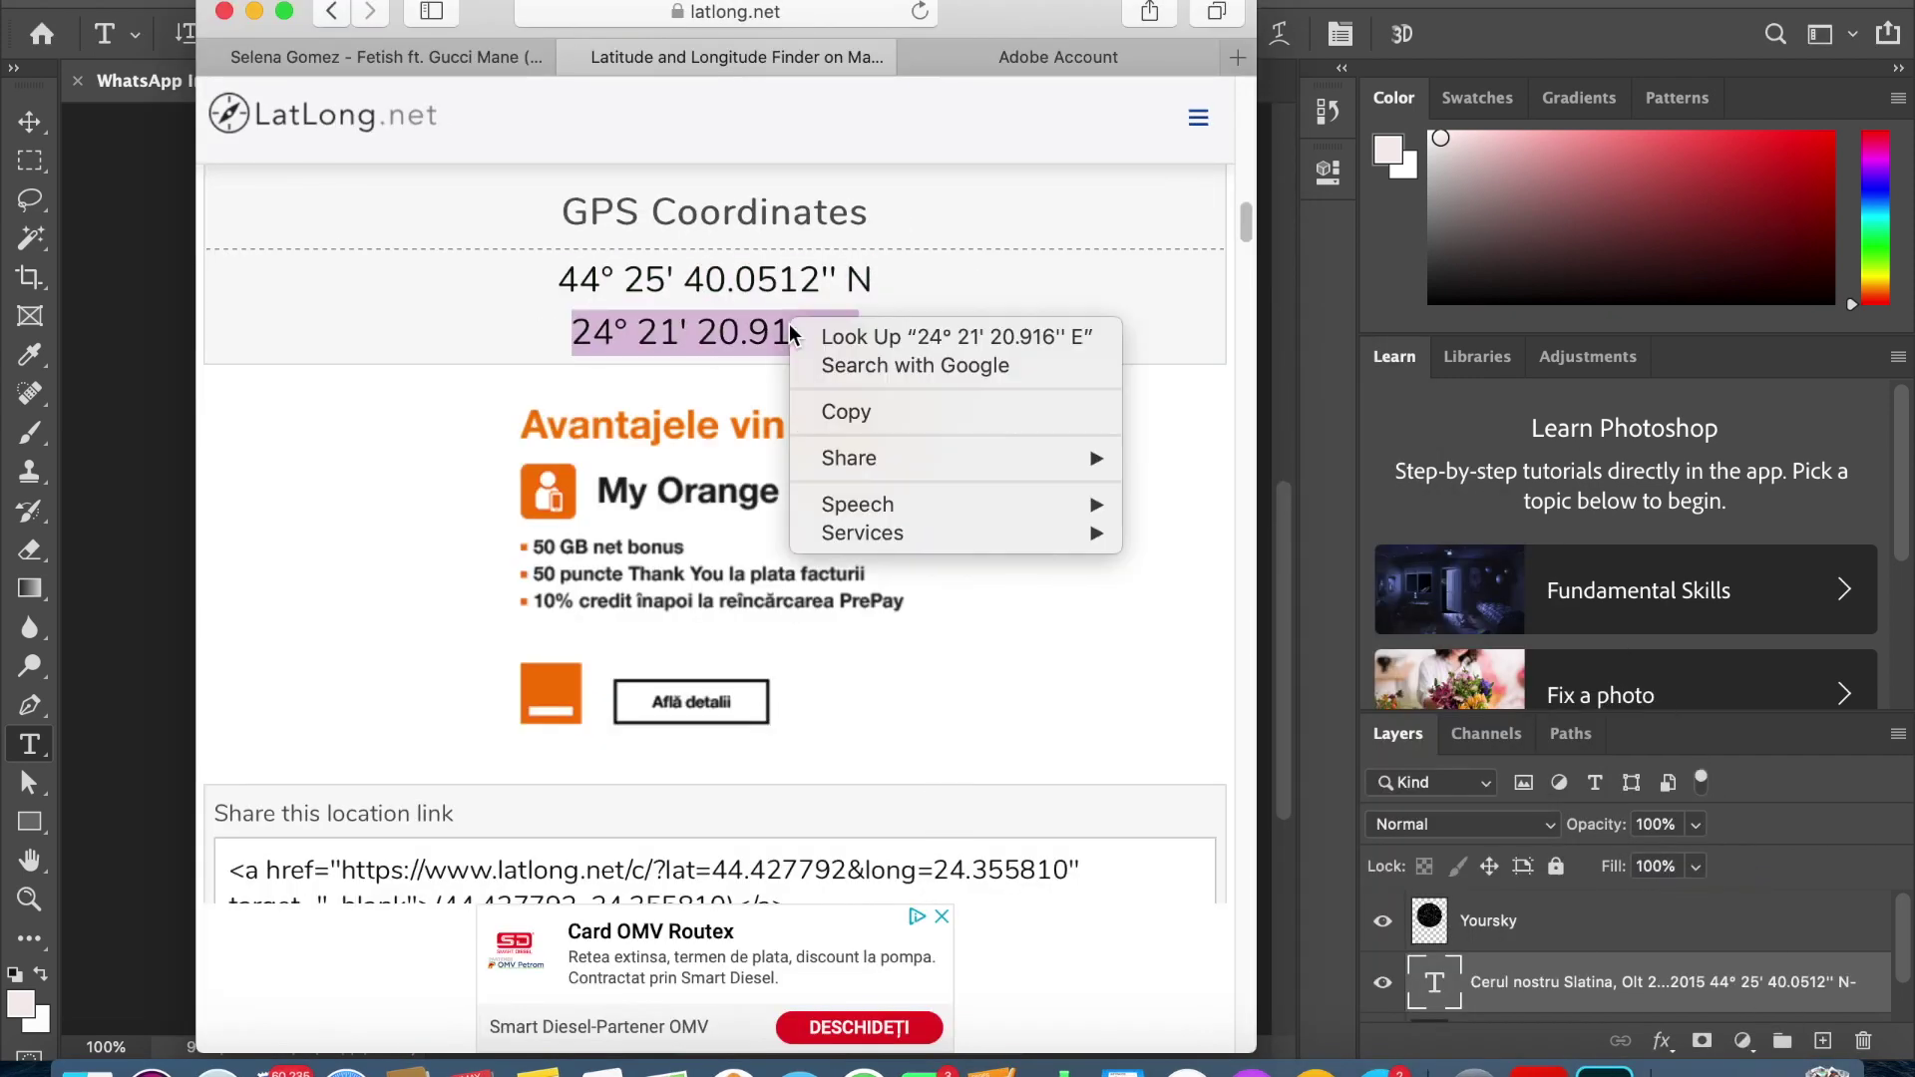
click(876, 411)
click(254, 11)
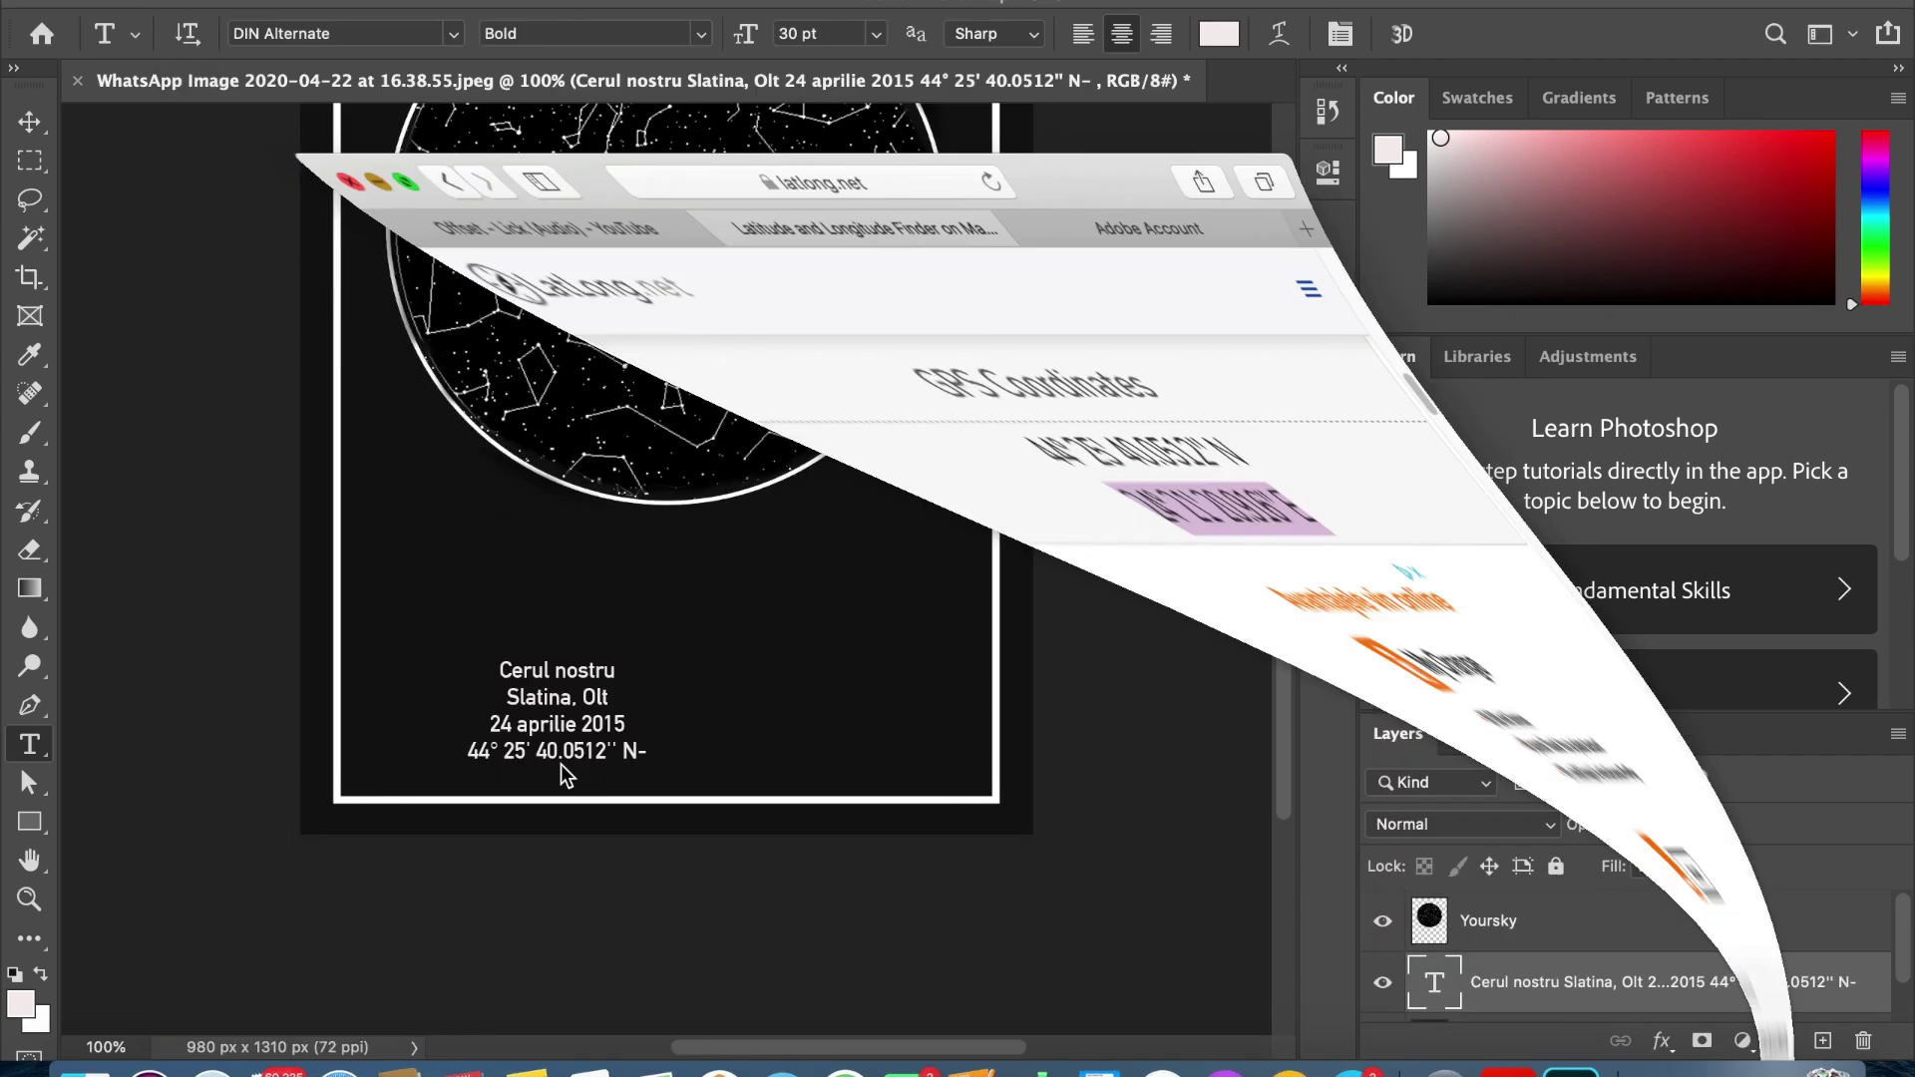
right_click(631, 760)
click(634, 755)
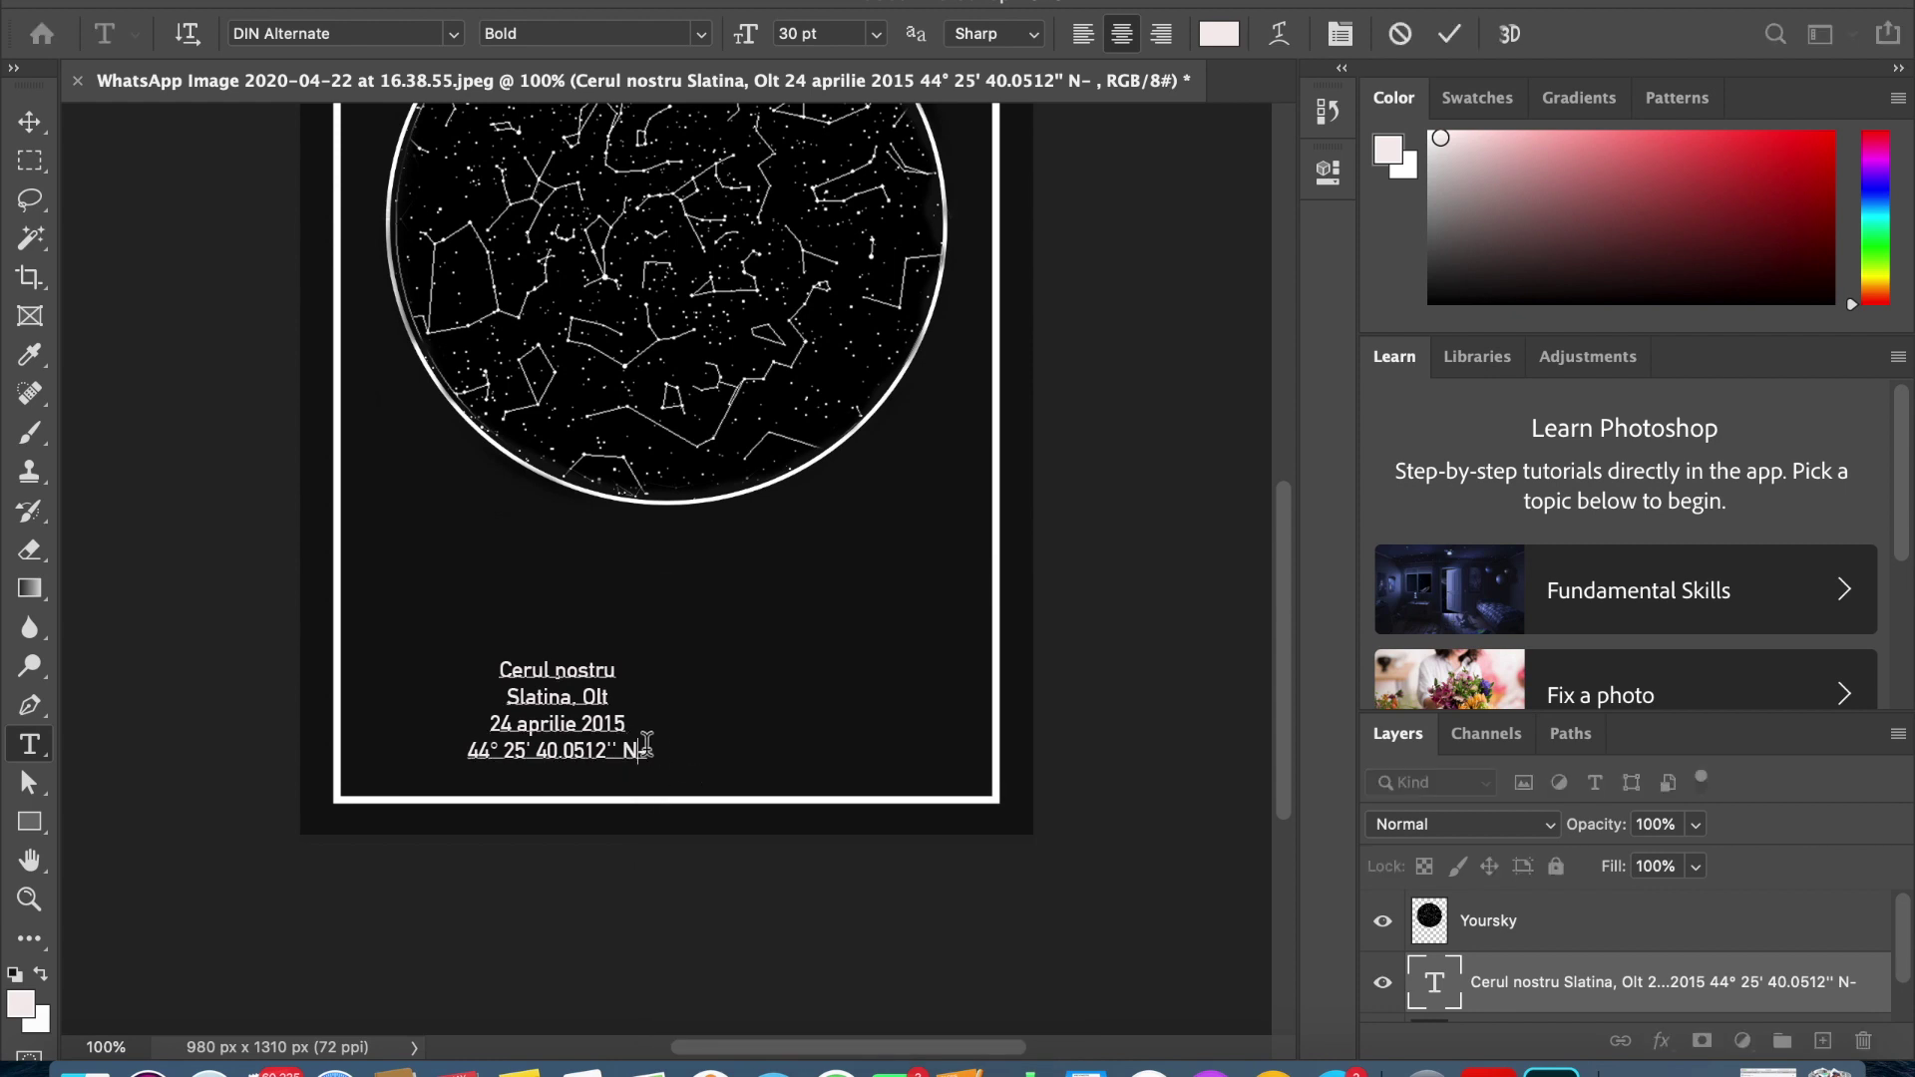
key(super+v)
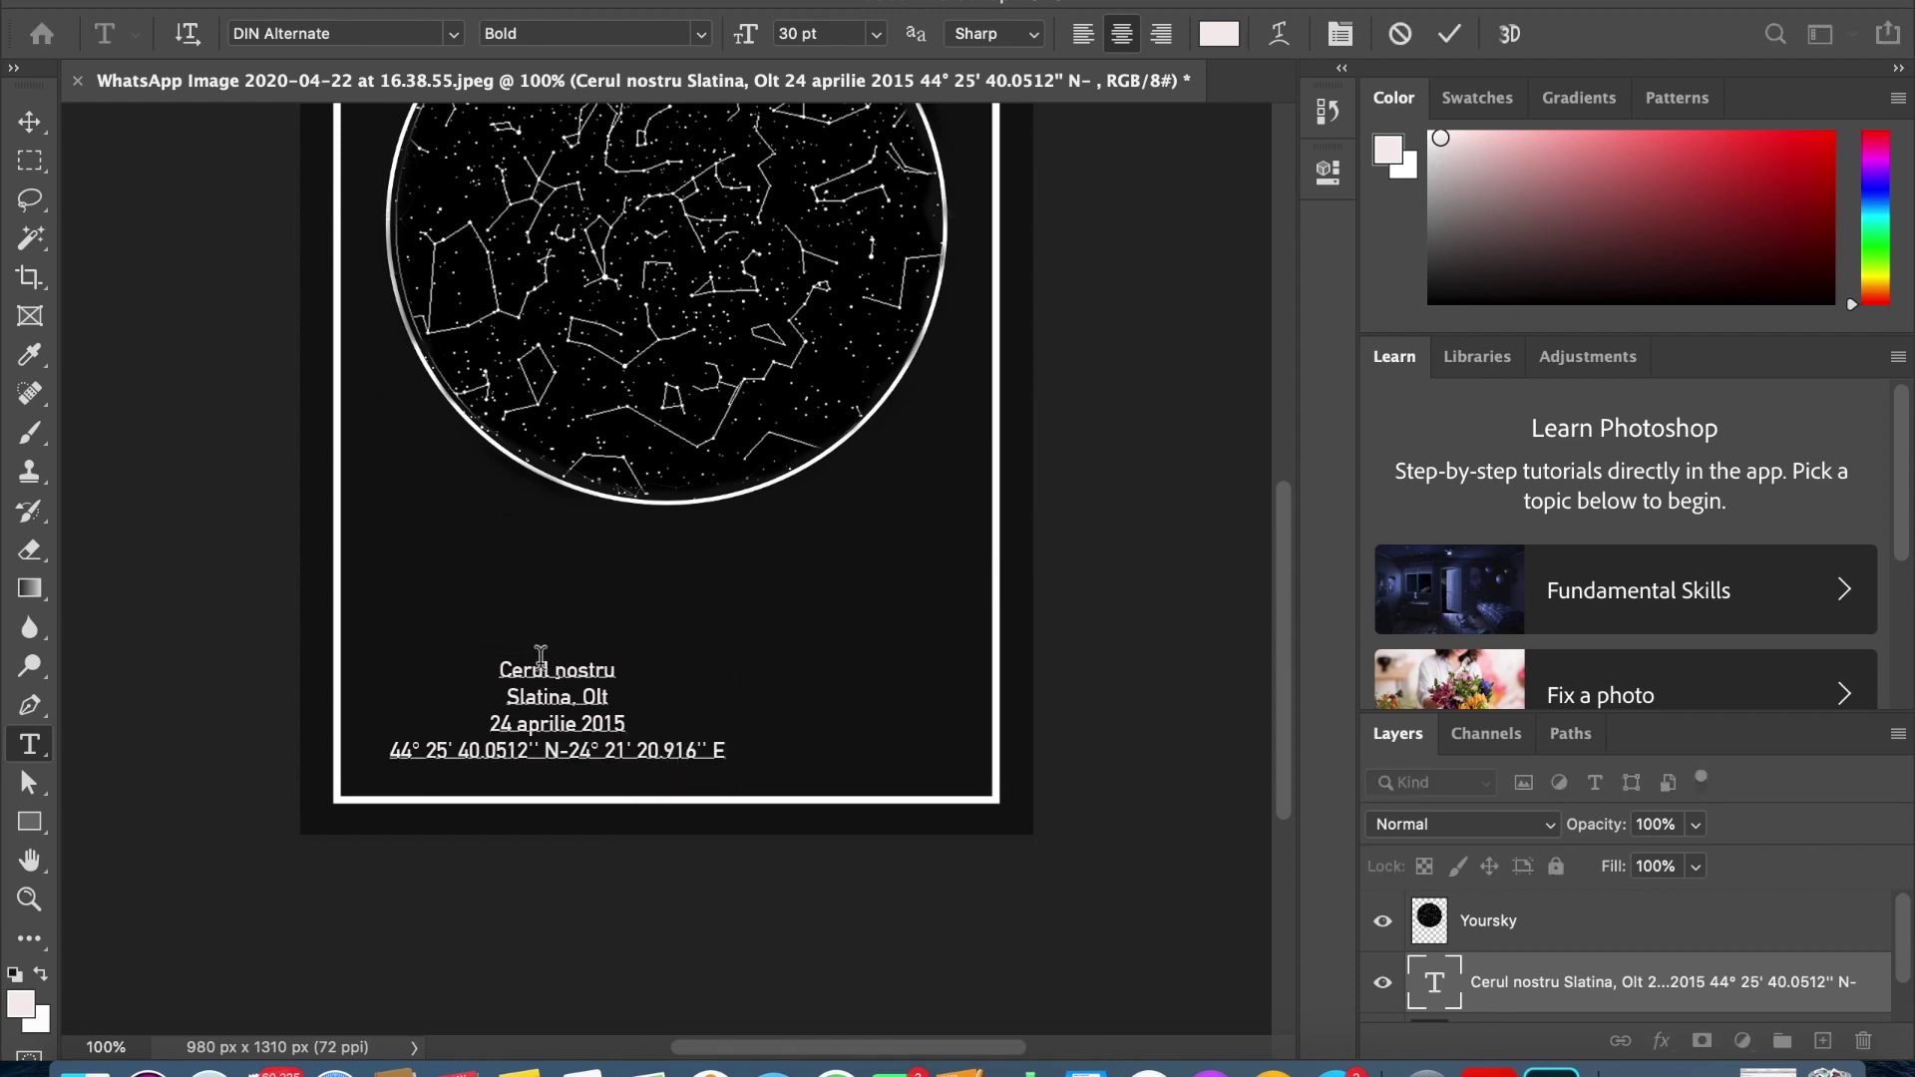
Step: Move the caption toward the poster's horizontal centre beneath the star circle and keep its lines centre-aligned
drag(588, 658, 640, 643)
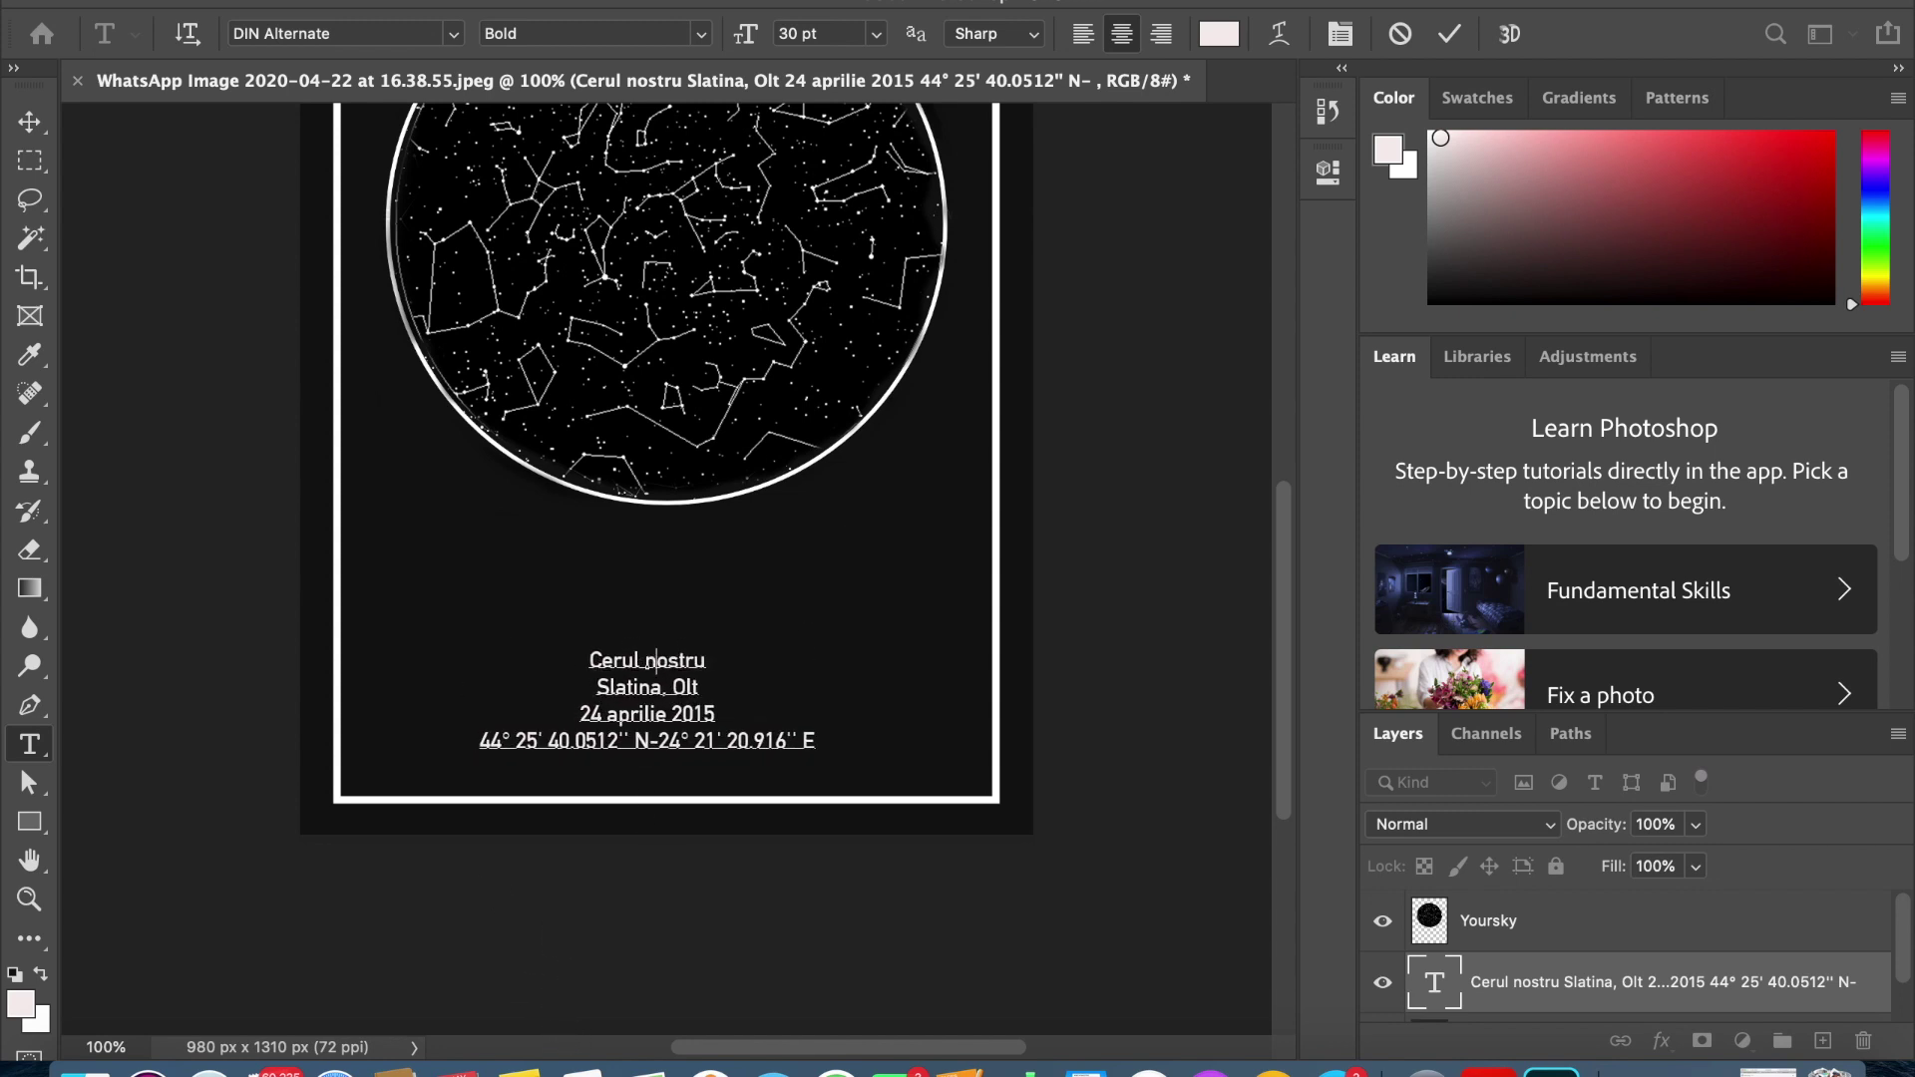
click(1162, 38)
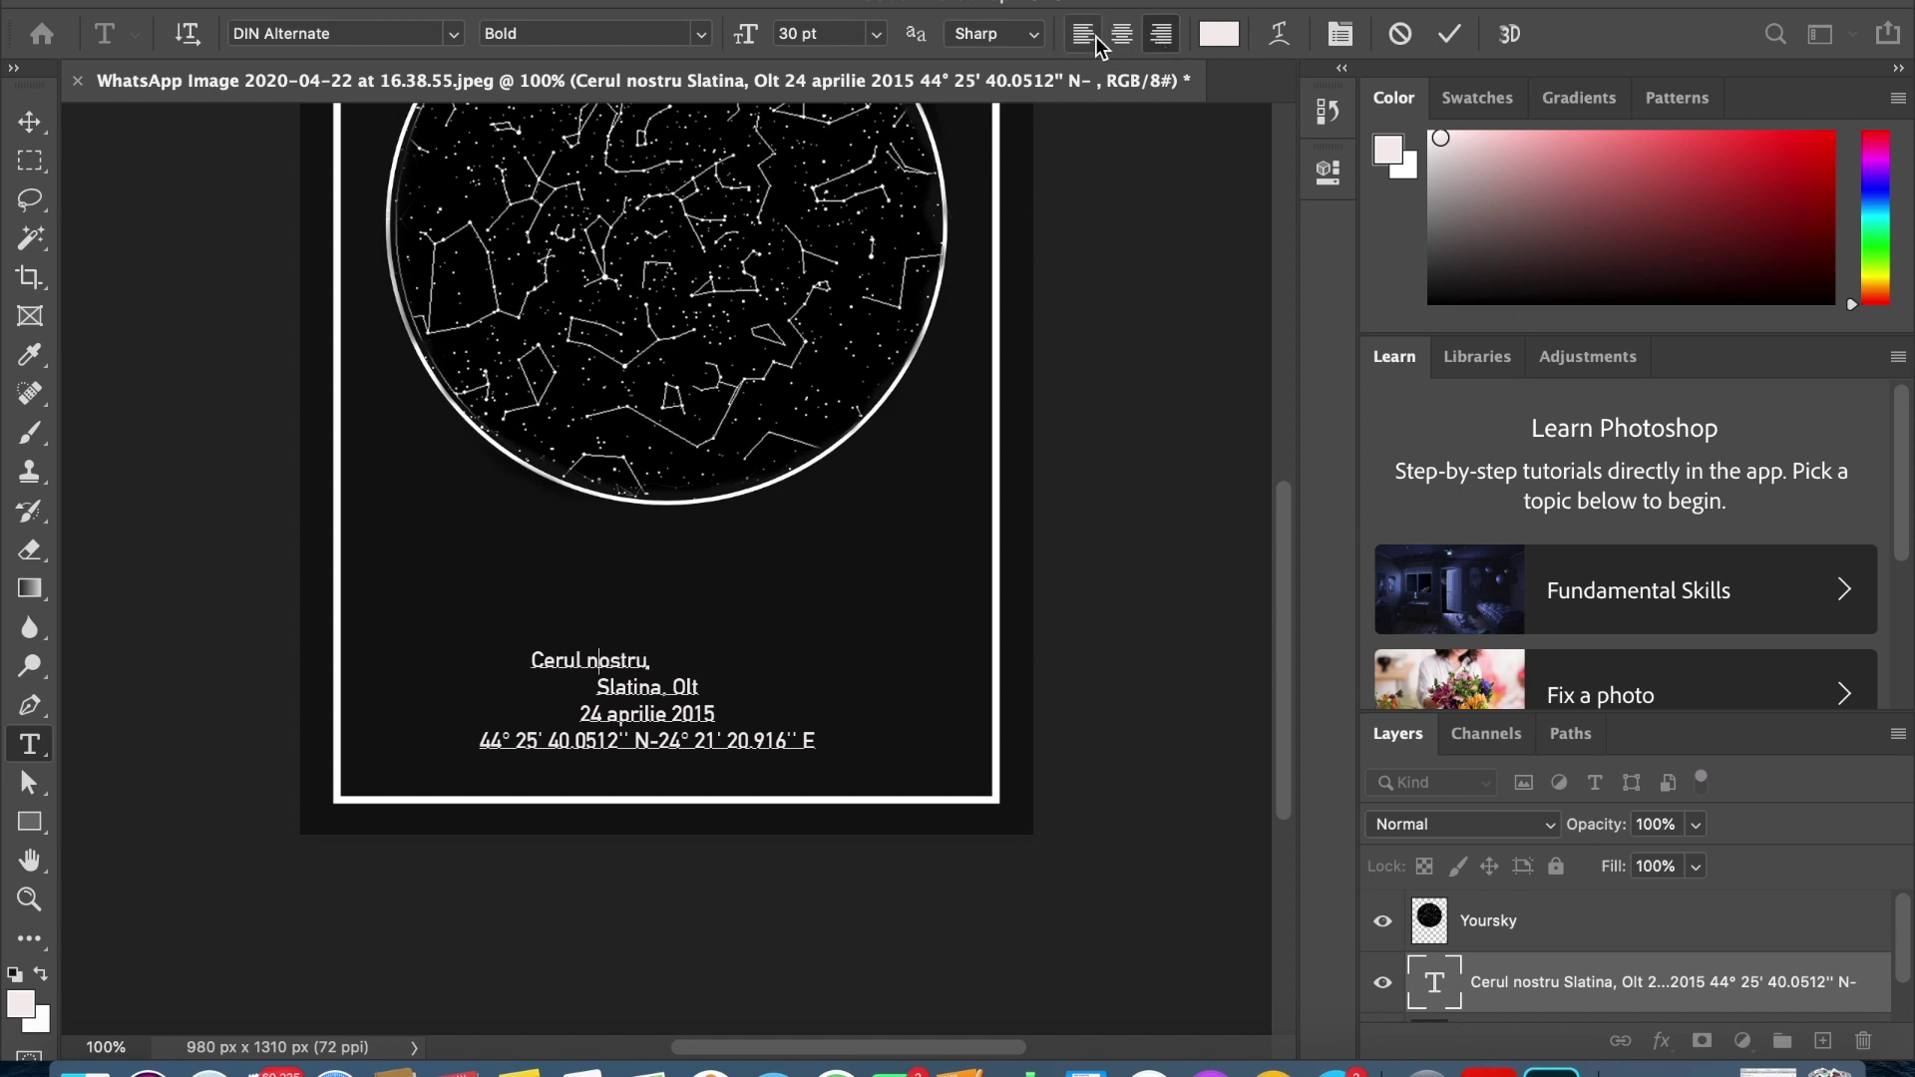
click(1124, 34)
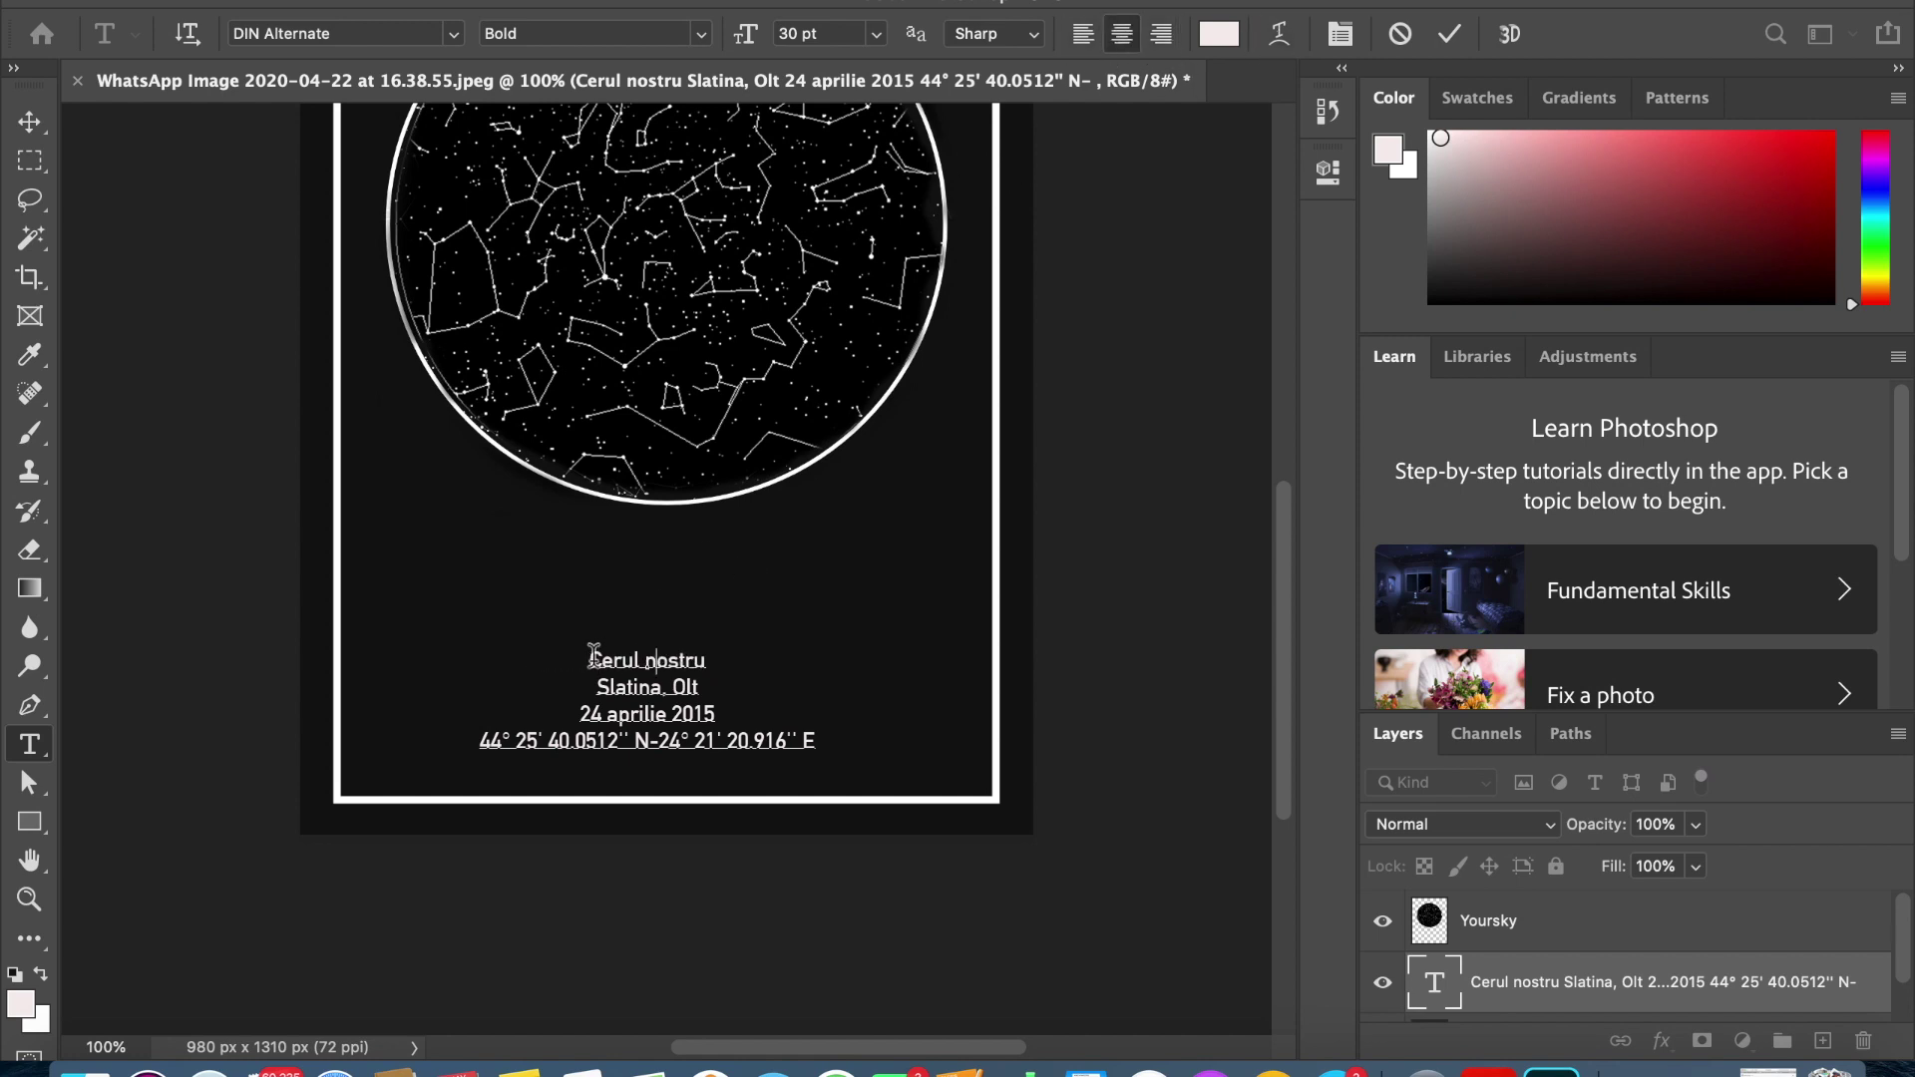
Step: Try other fonts on the whole caption, including Chalkduster and Andale Mono
drag(589, 653, 820, 762)
click(702, 34)
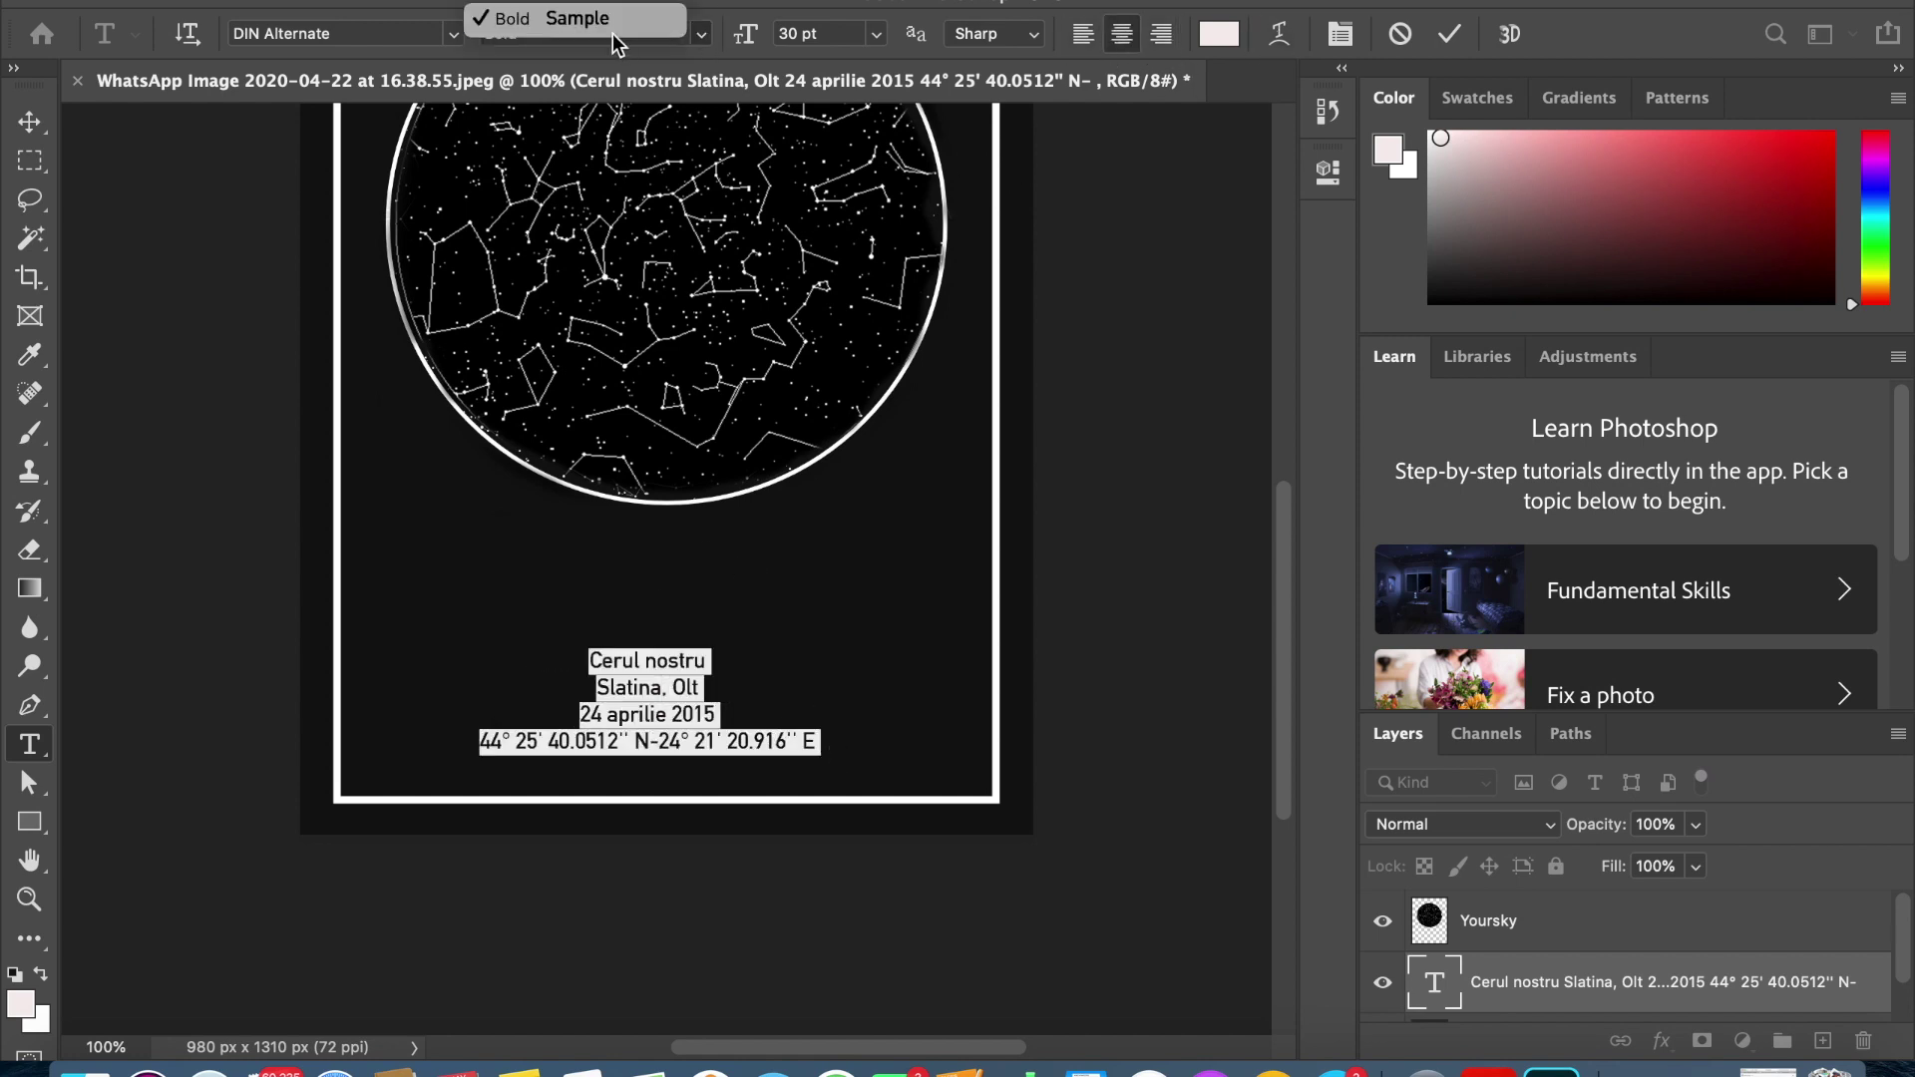
click(502, 26)
click(453, 34)
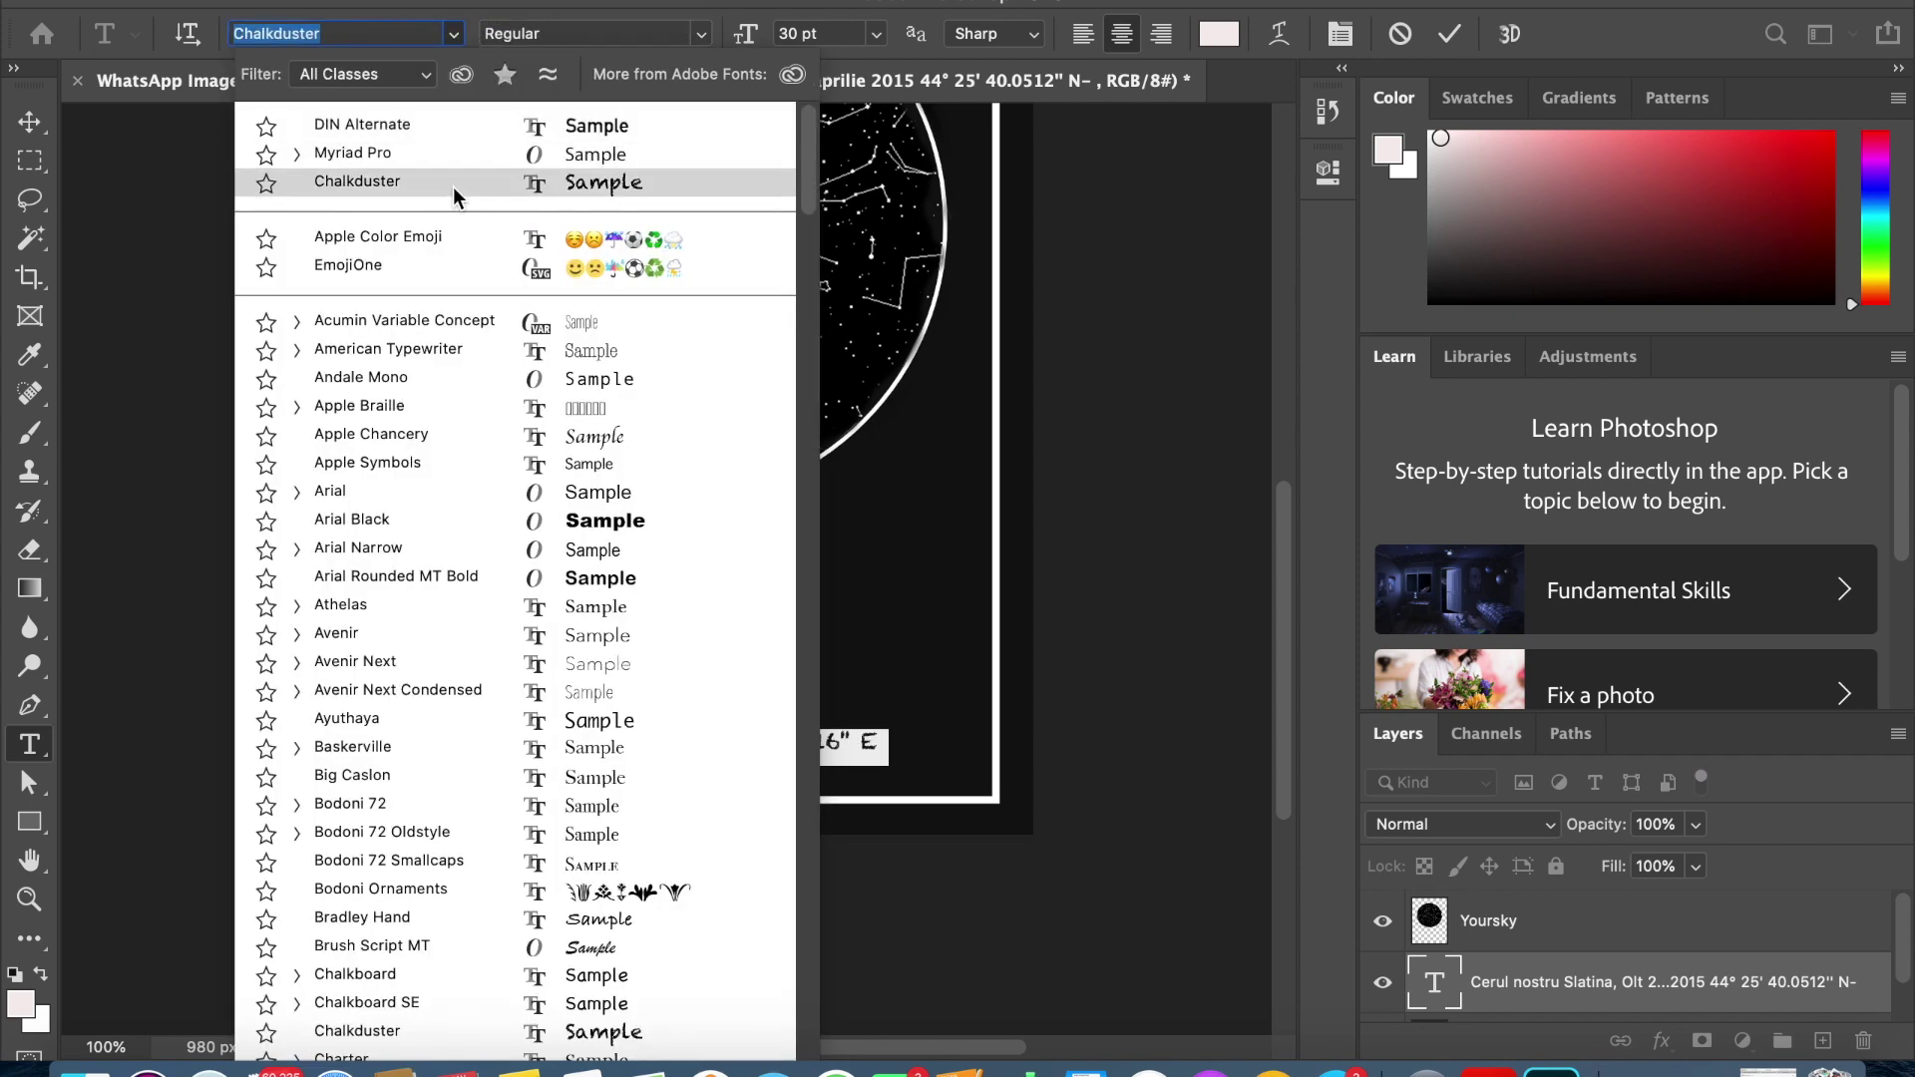
click(452, 187)
click(453, 34)
scroll(529, 598, down, 2)
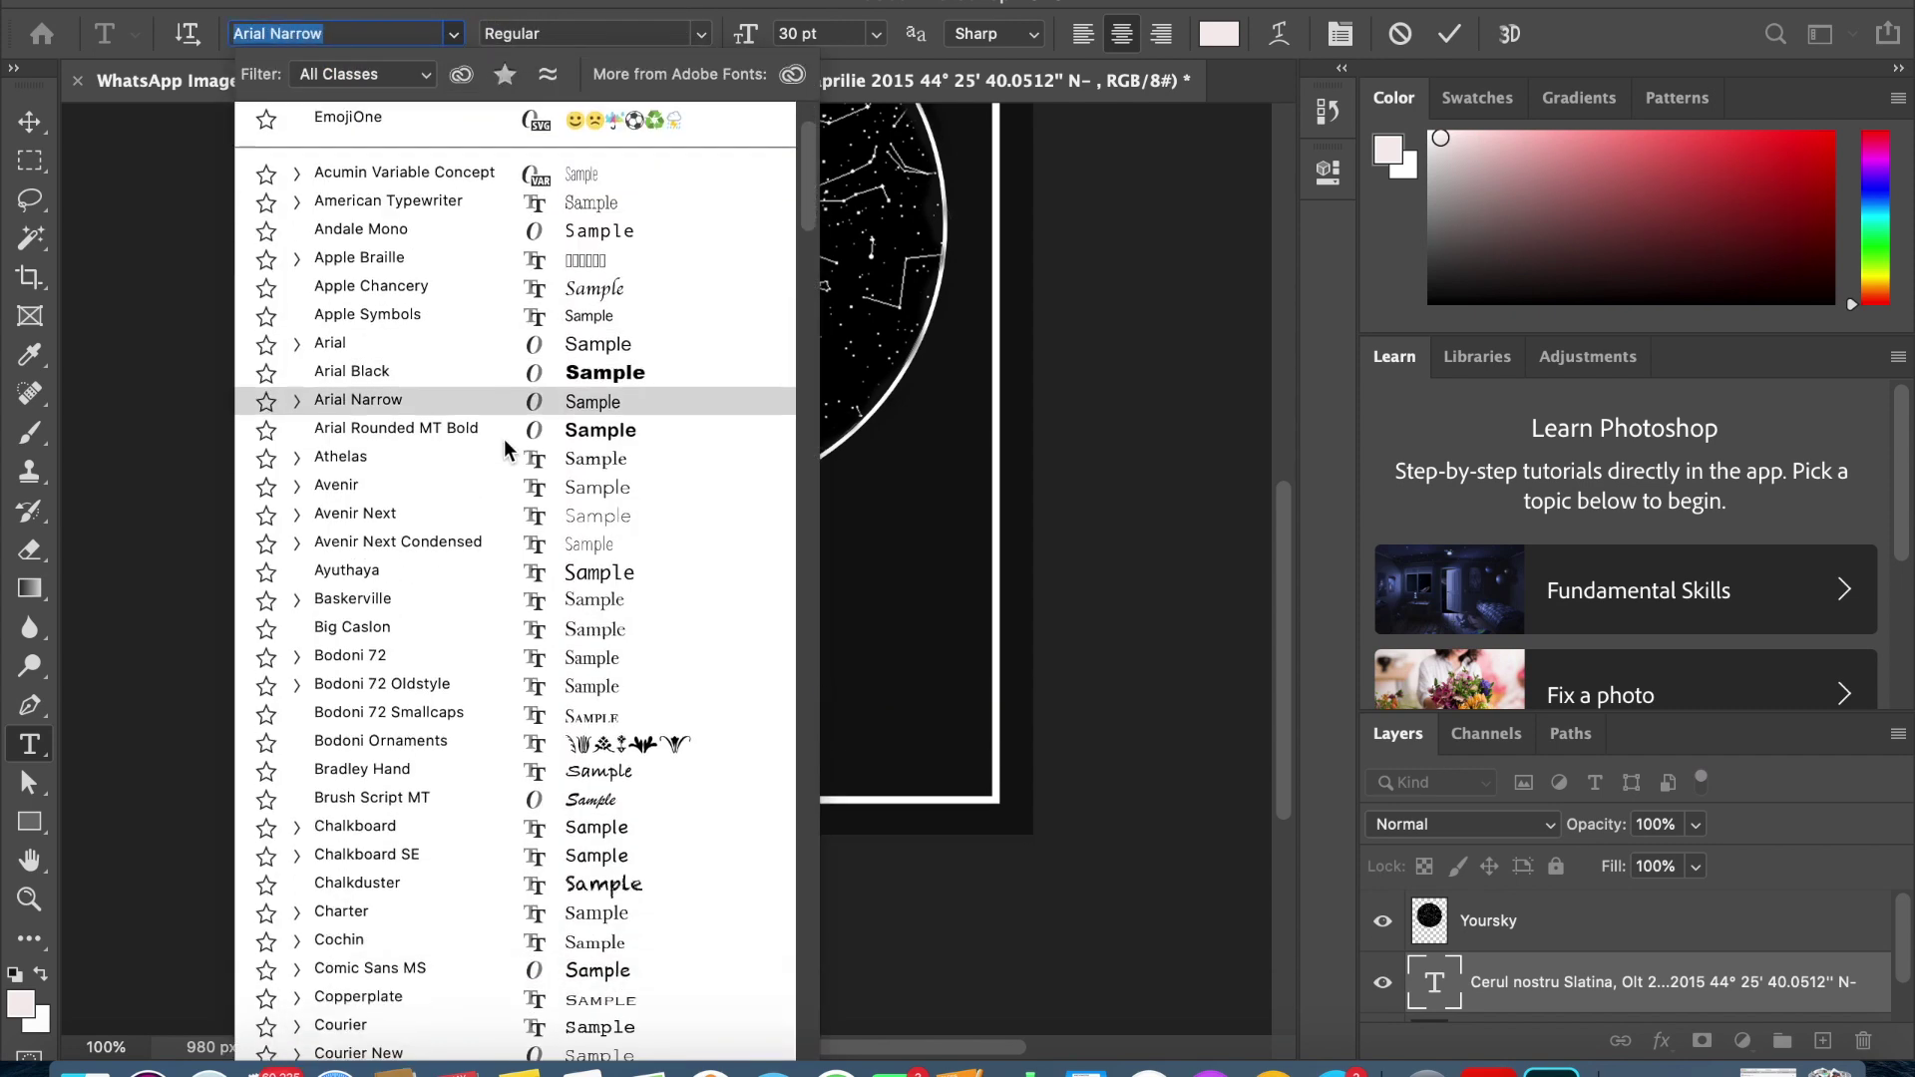
click(567, 231)
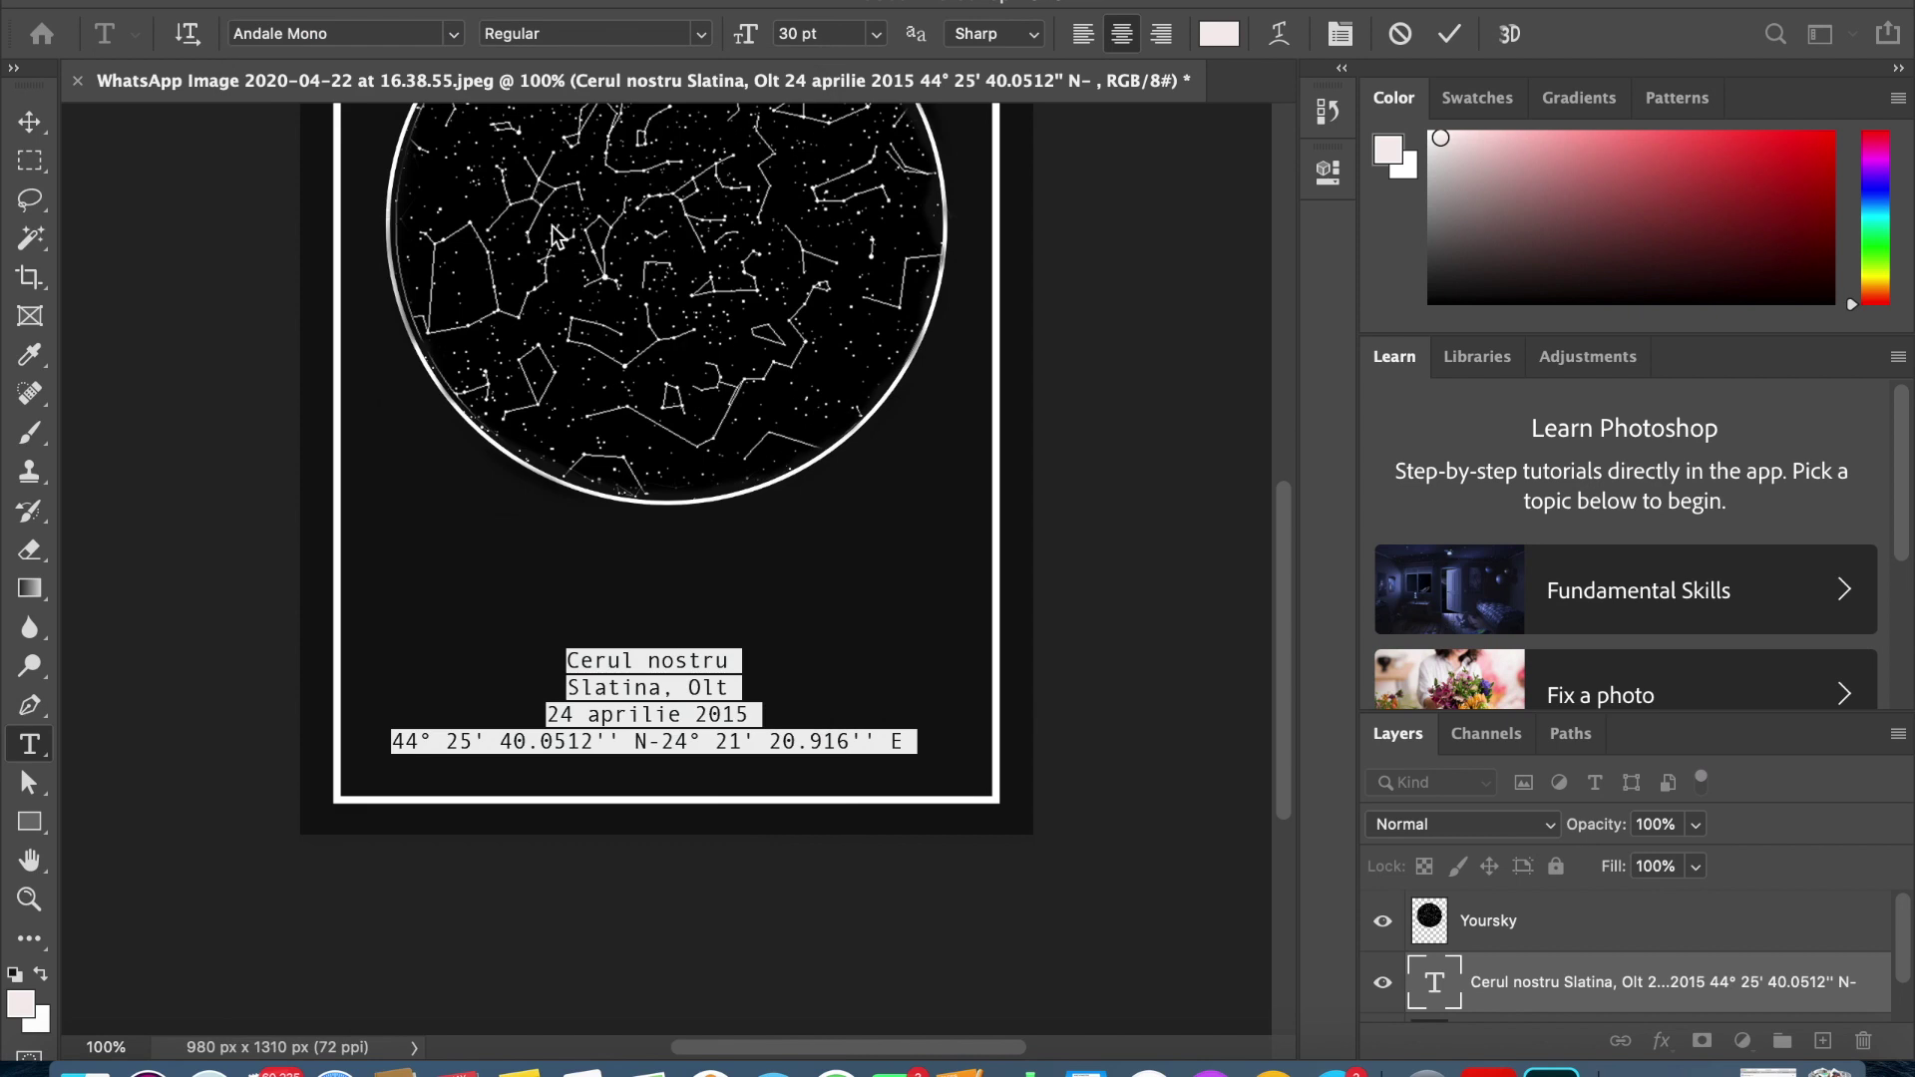
Step: Try several different font sizes on the selected caption text
click(875, 33)
click(840, 331)
click(876, 34)
click(864, 347)
click(875, 34)
click(834, 299)
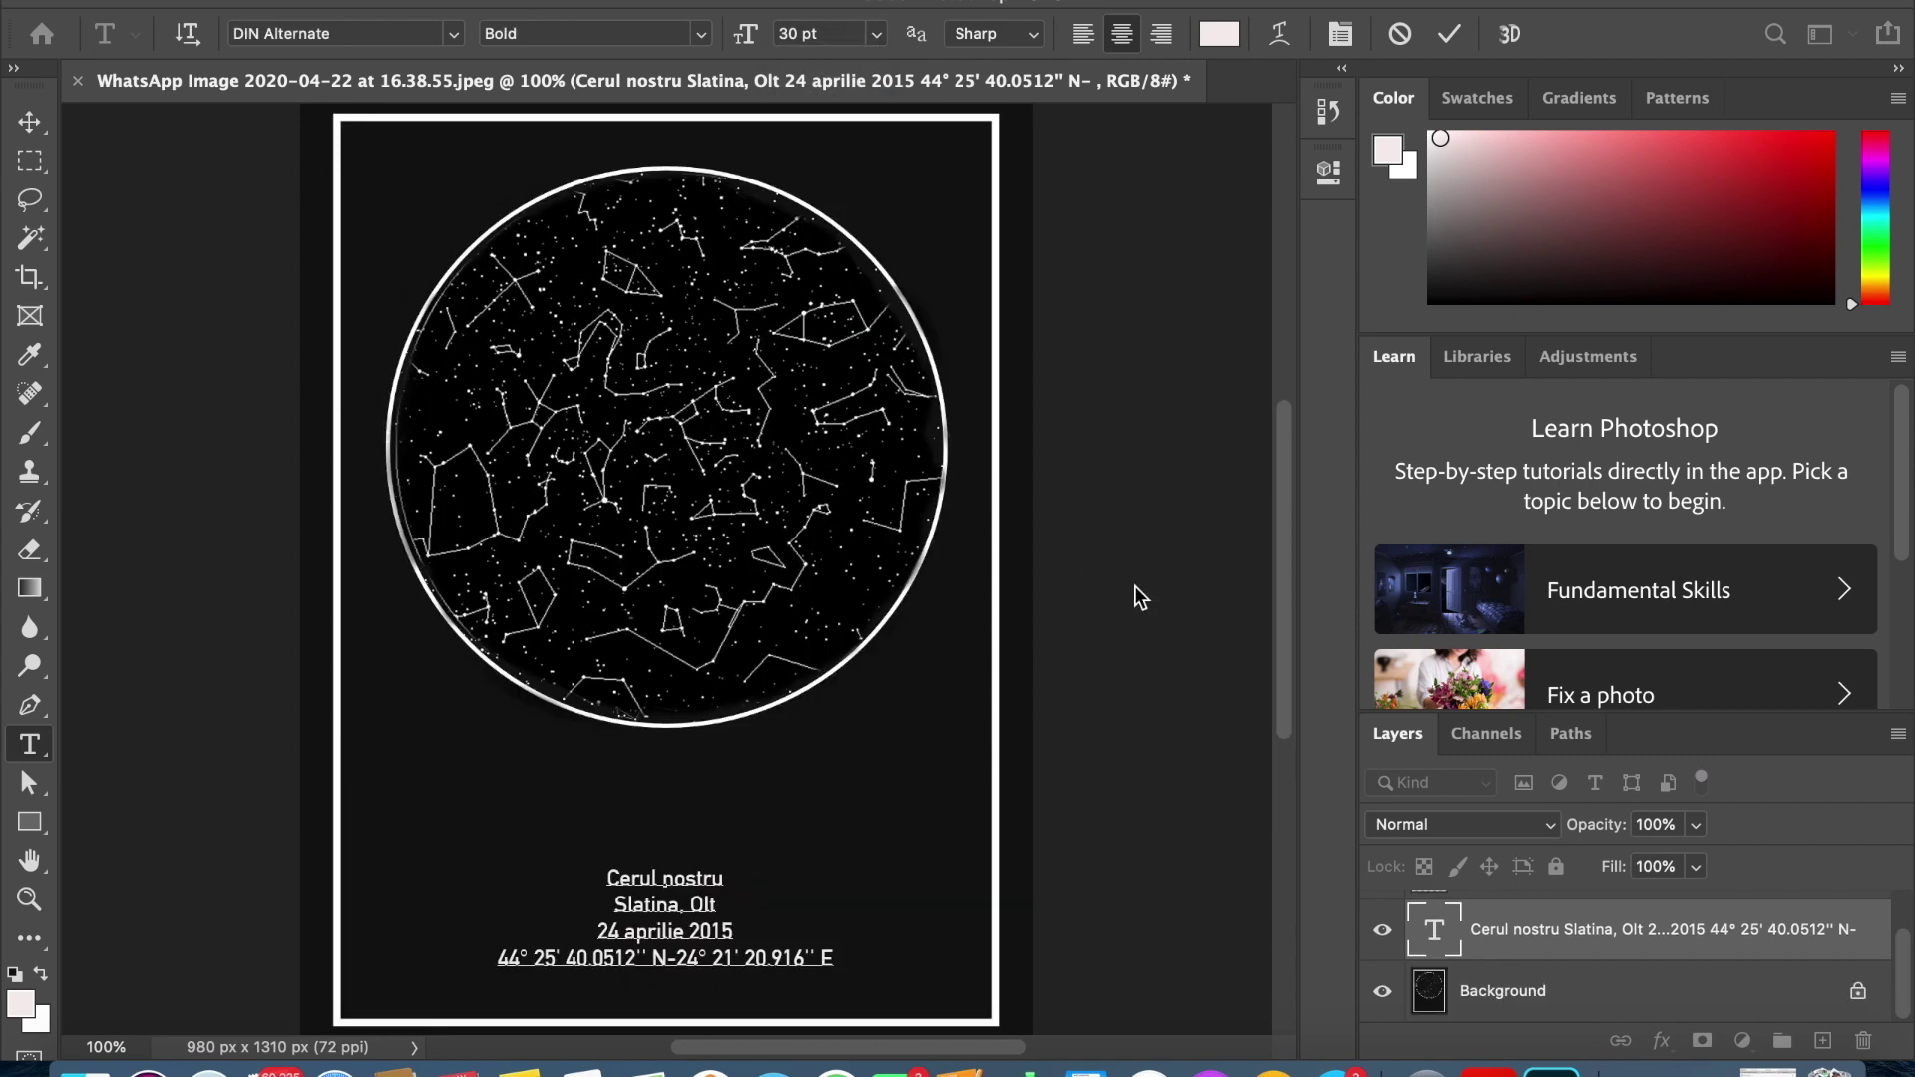
Step: Save a copy of the poster to the Desktop as a JPEG named "cerul", accepting the JPEG options
click(110, 0)
mouse_move(229, 0)
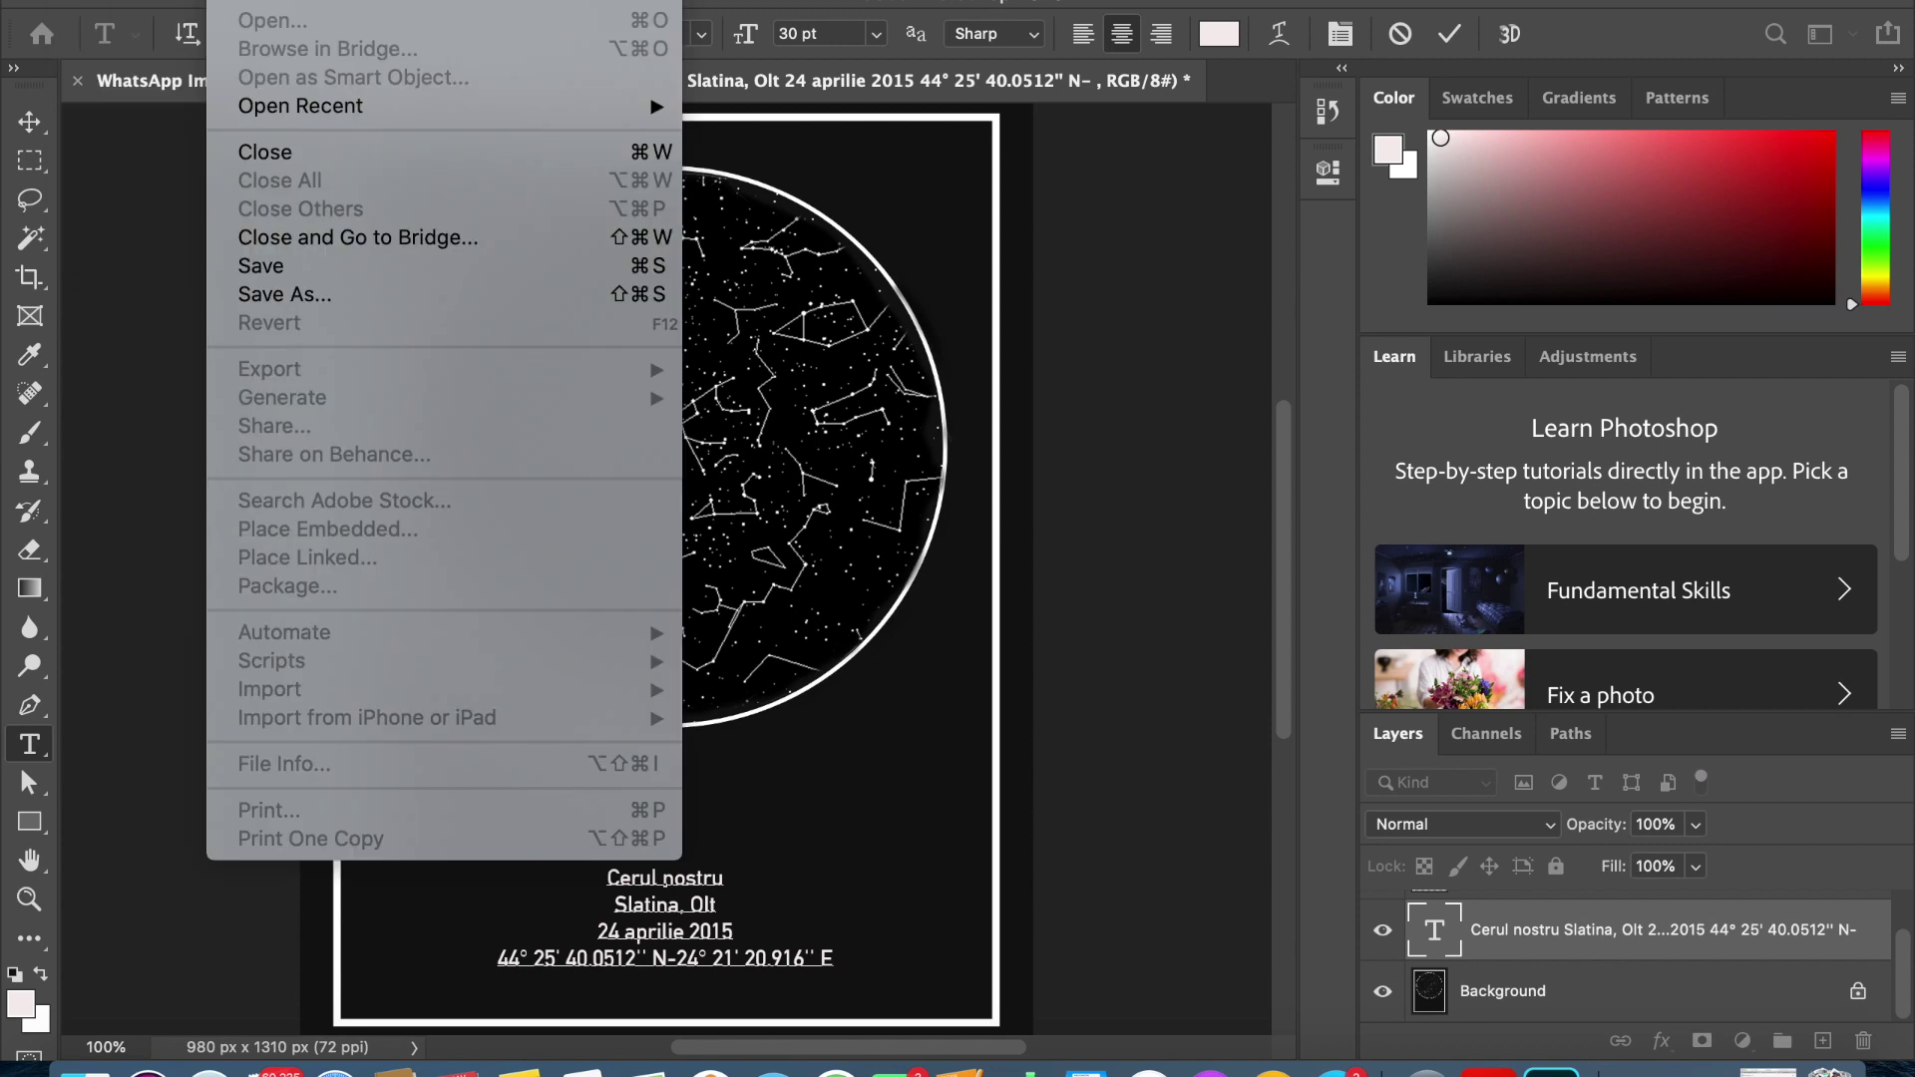
click(481, 294)
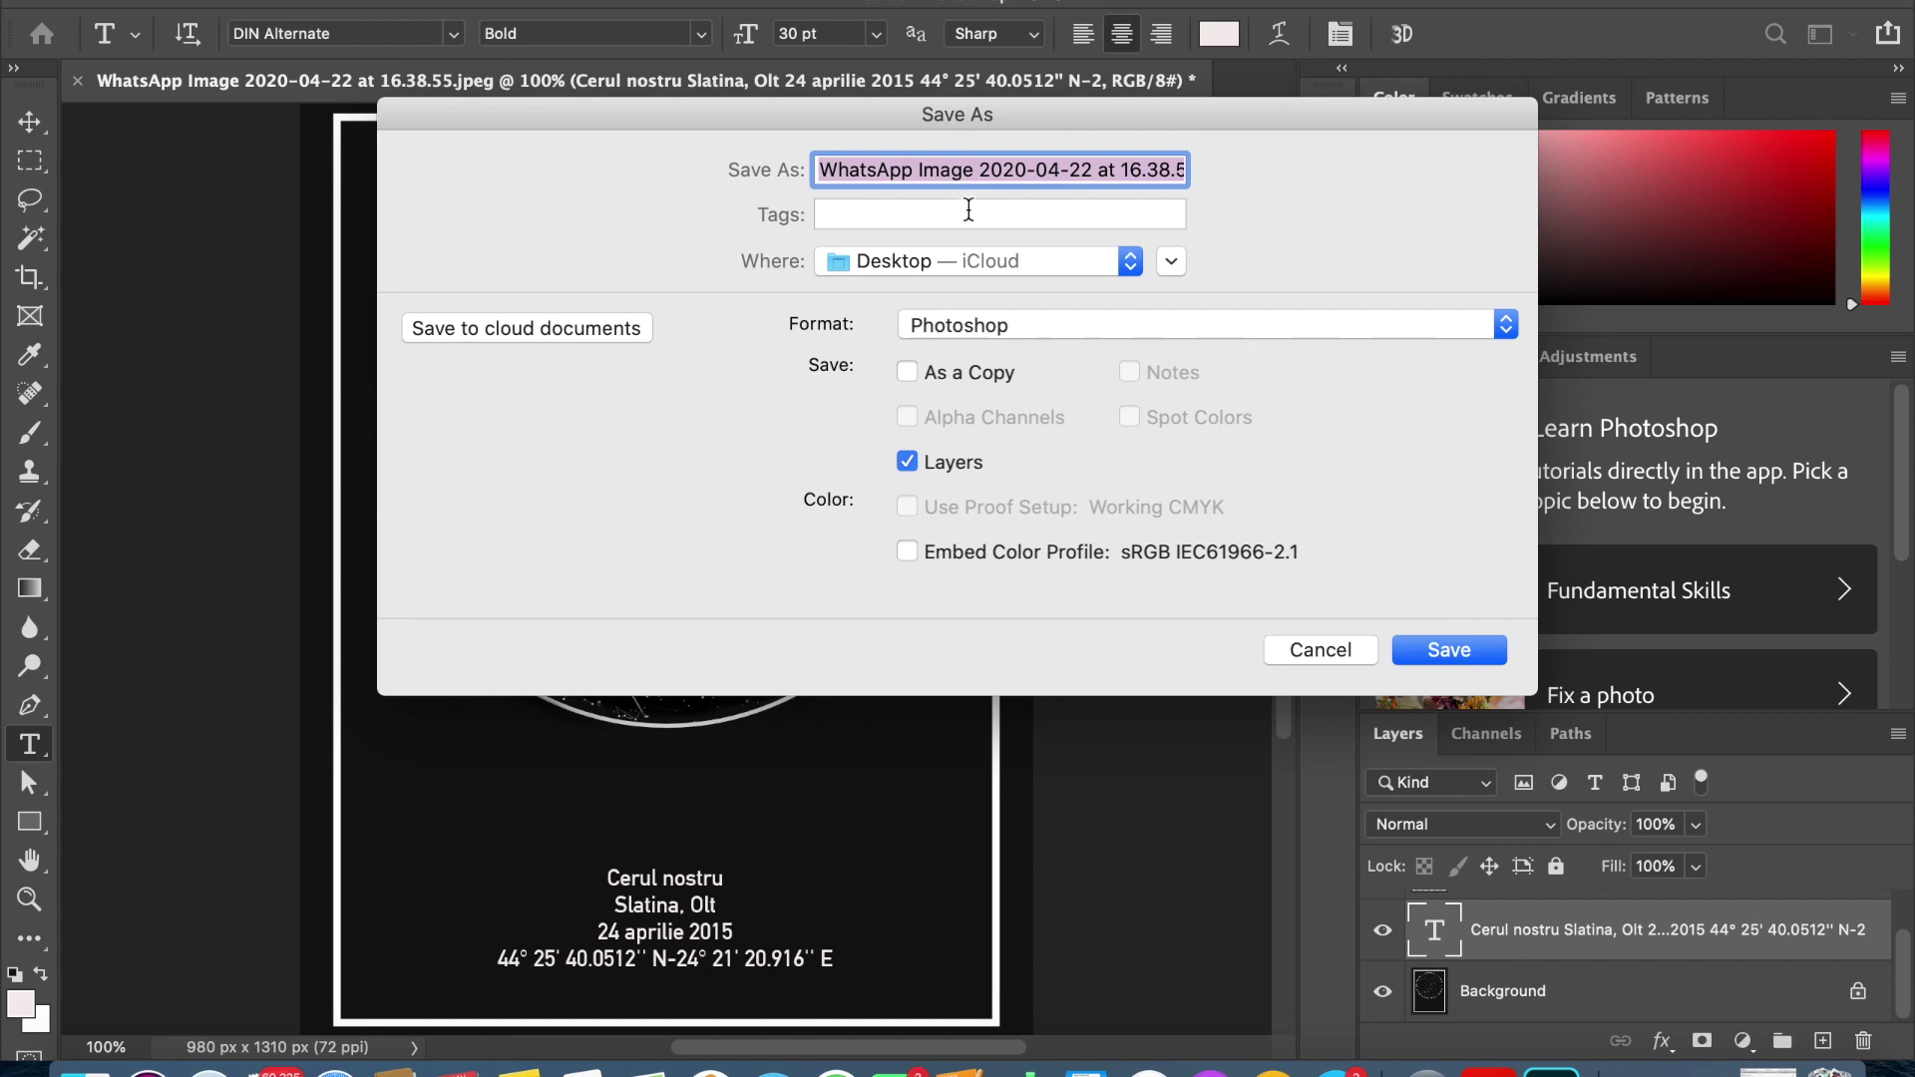
key(BackSpace)
text(cerul)
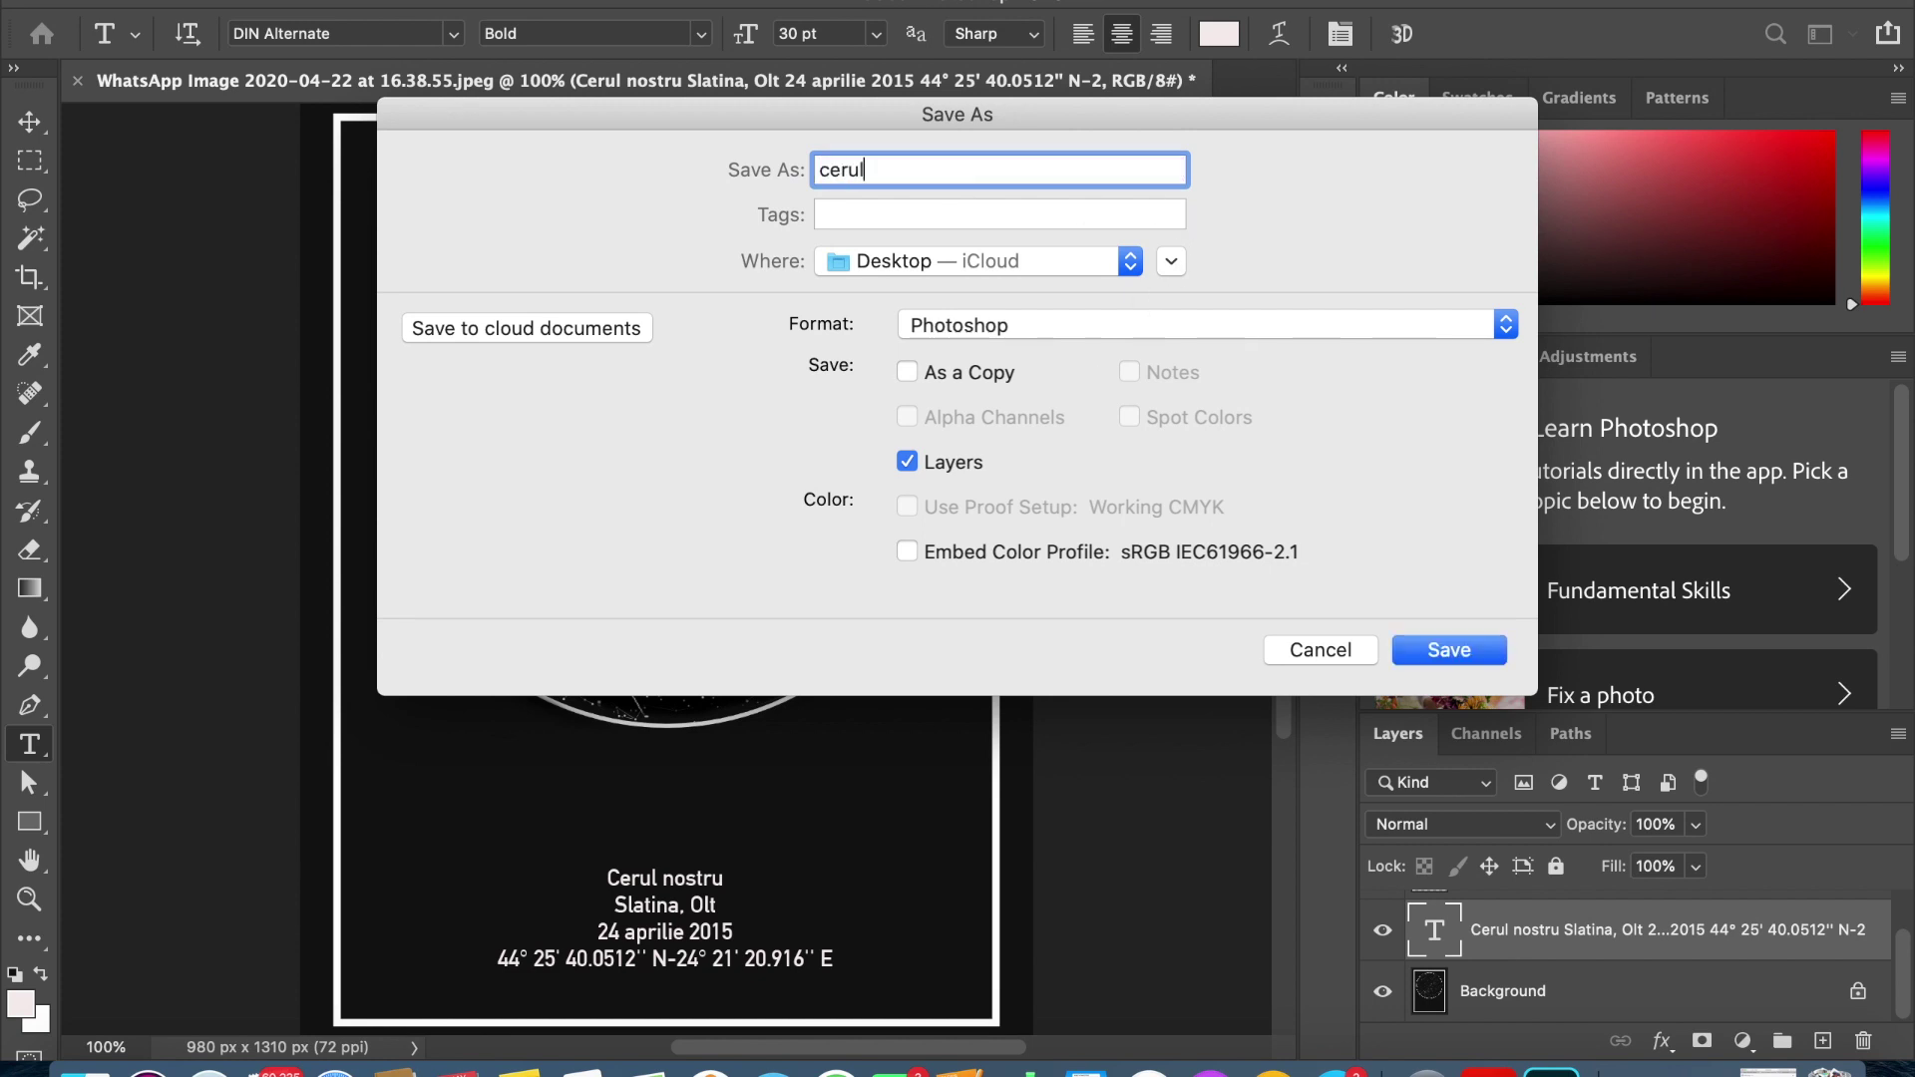
click(1194, 347)
click(1116, 509)
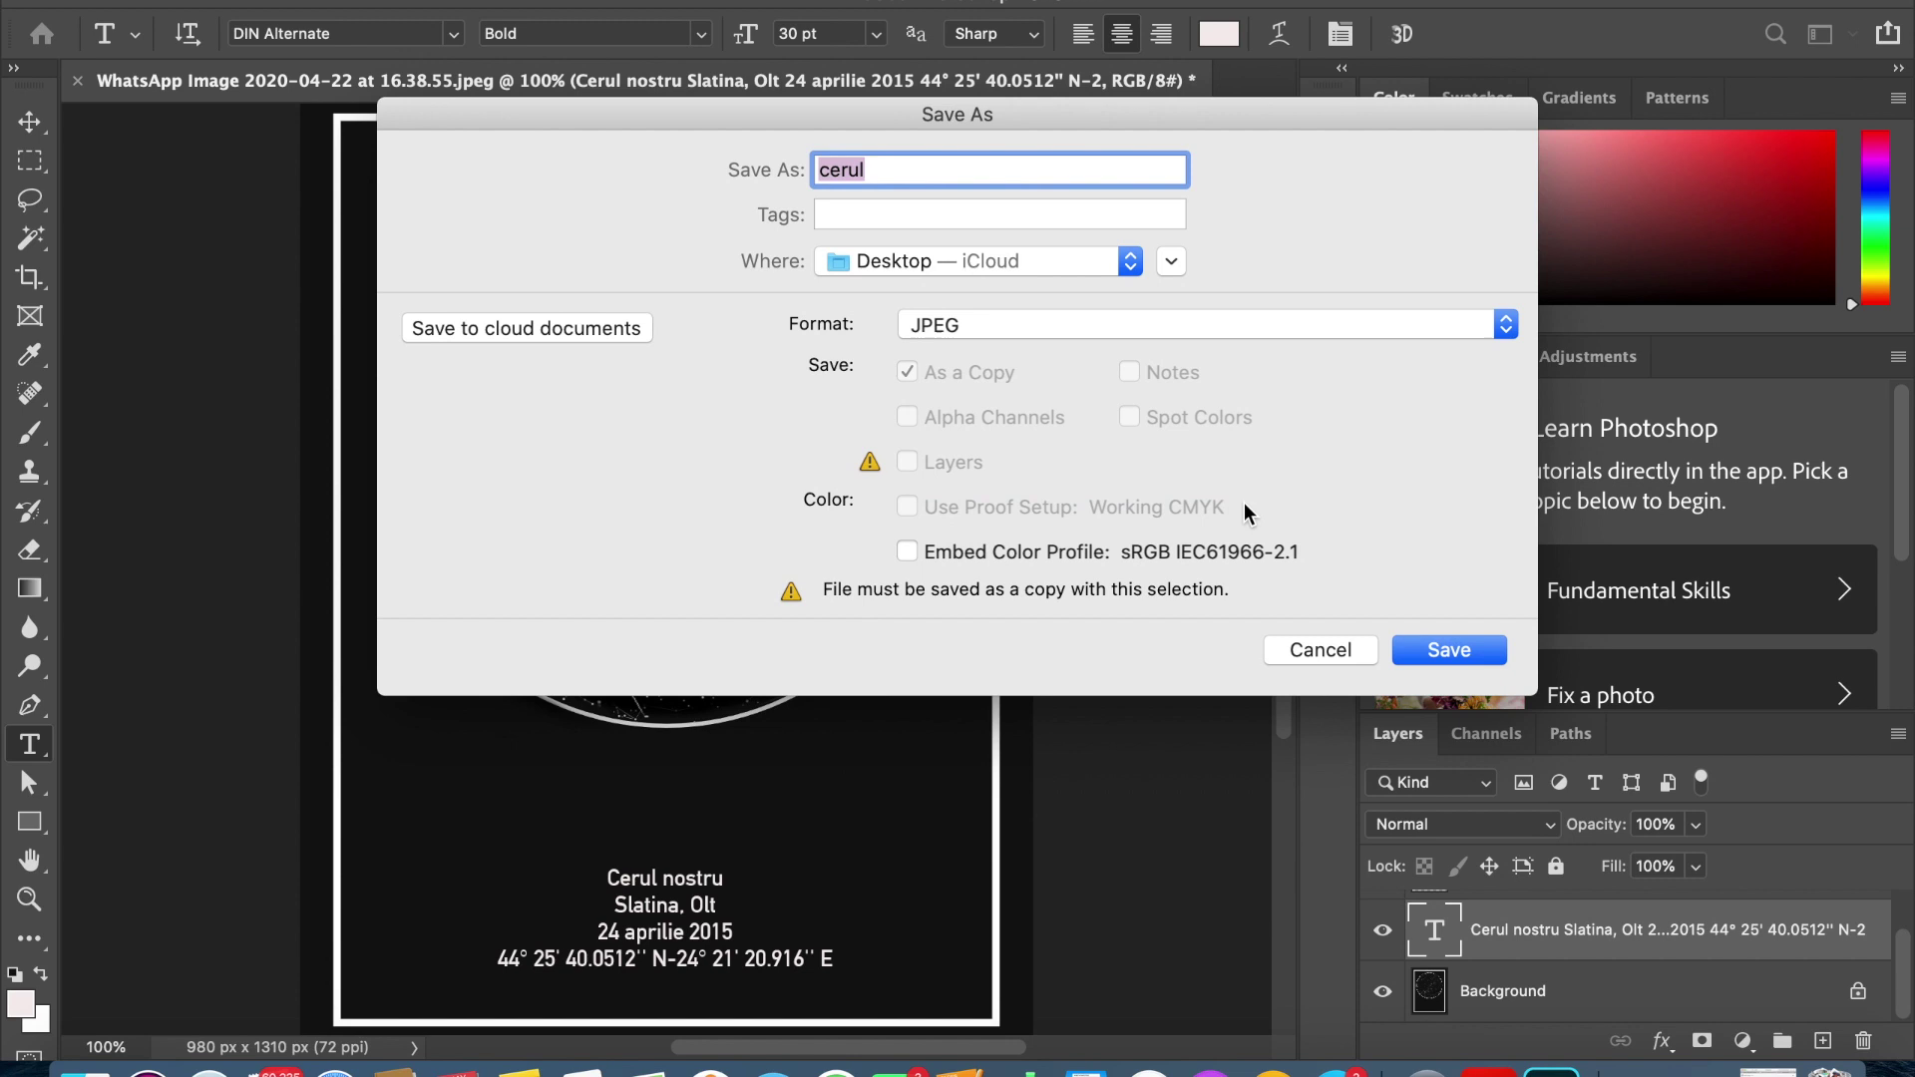
click(1411, 644)
click(1164, 228)
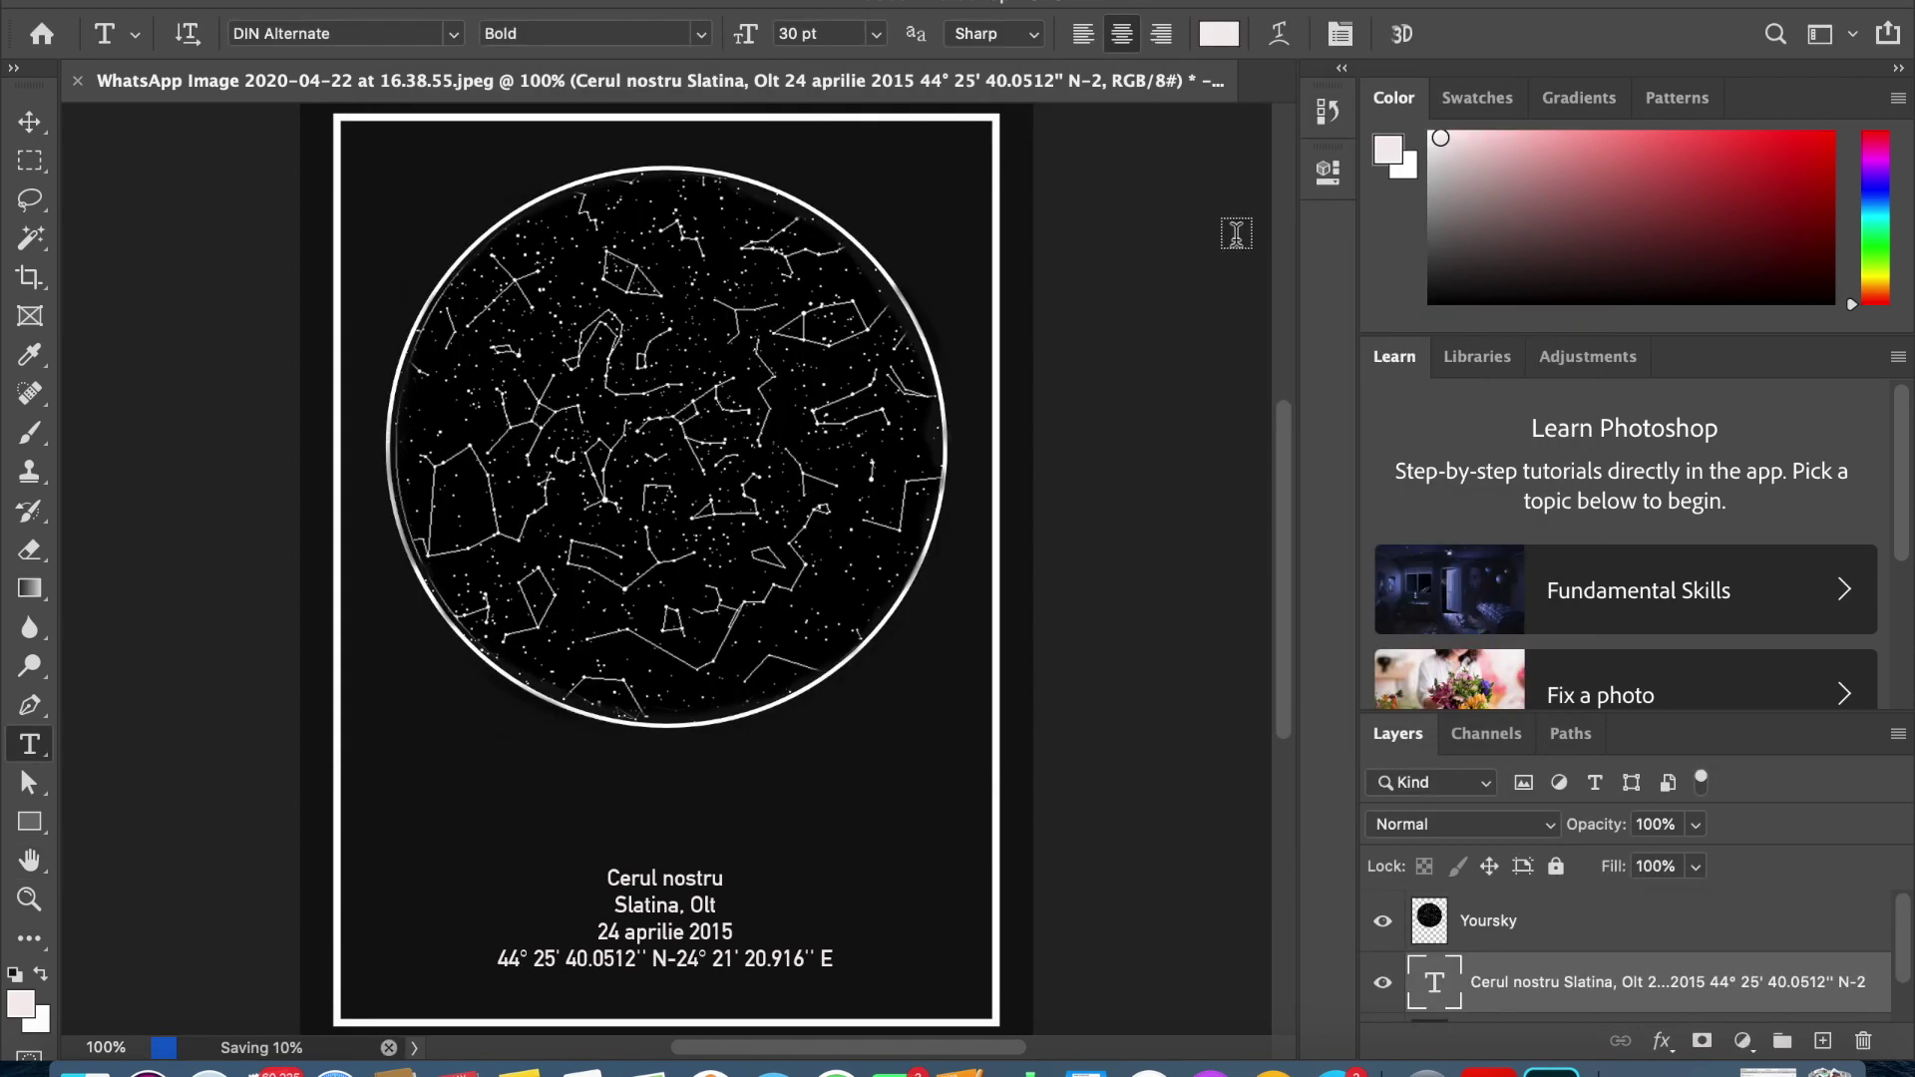
scroll(1548, 650, down, 1)
scroll(1907, 423, down, 4)
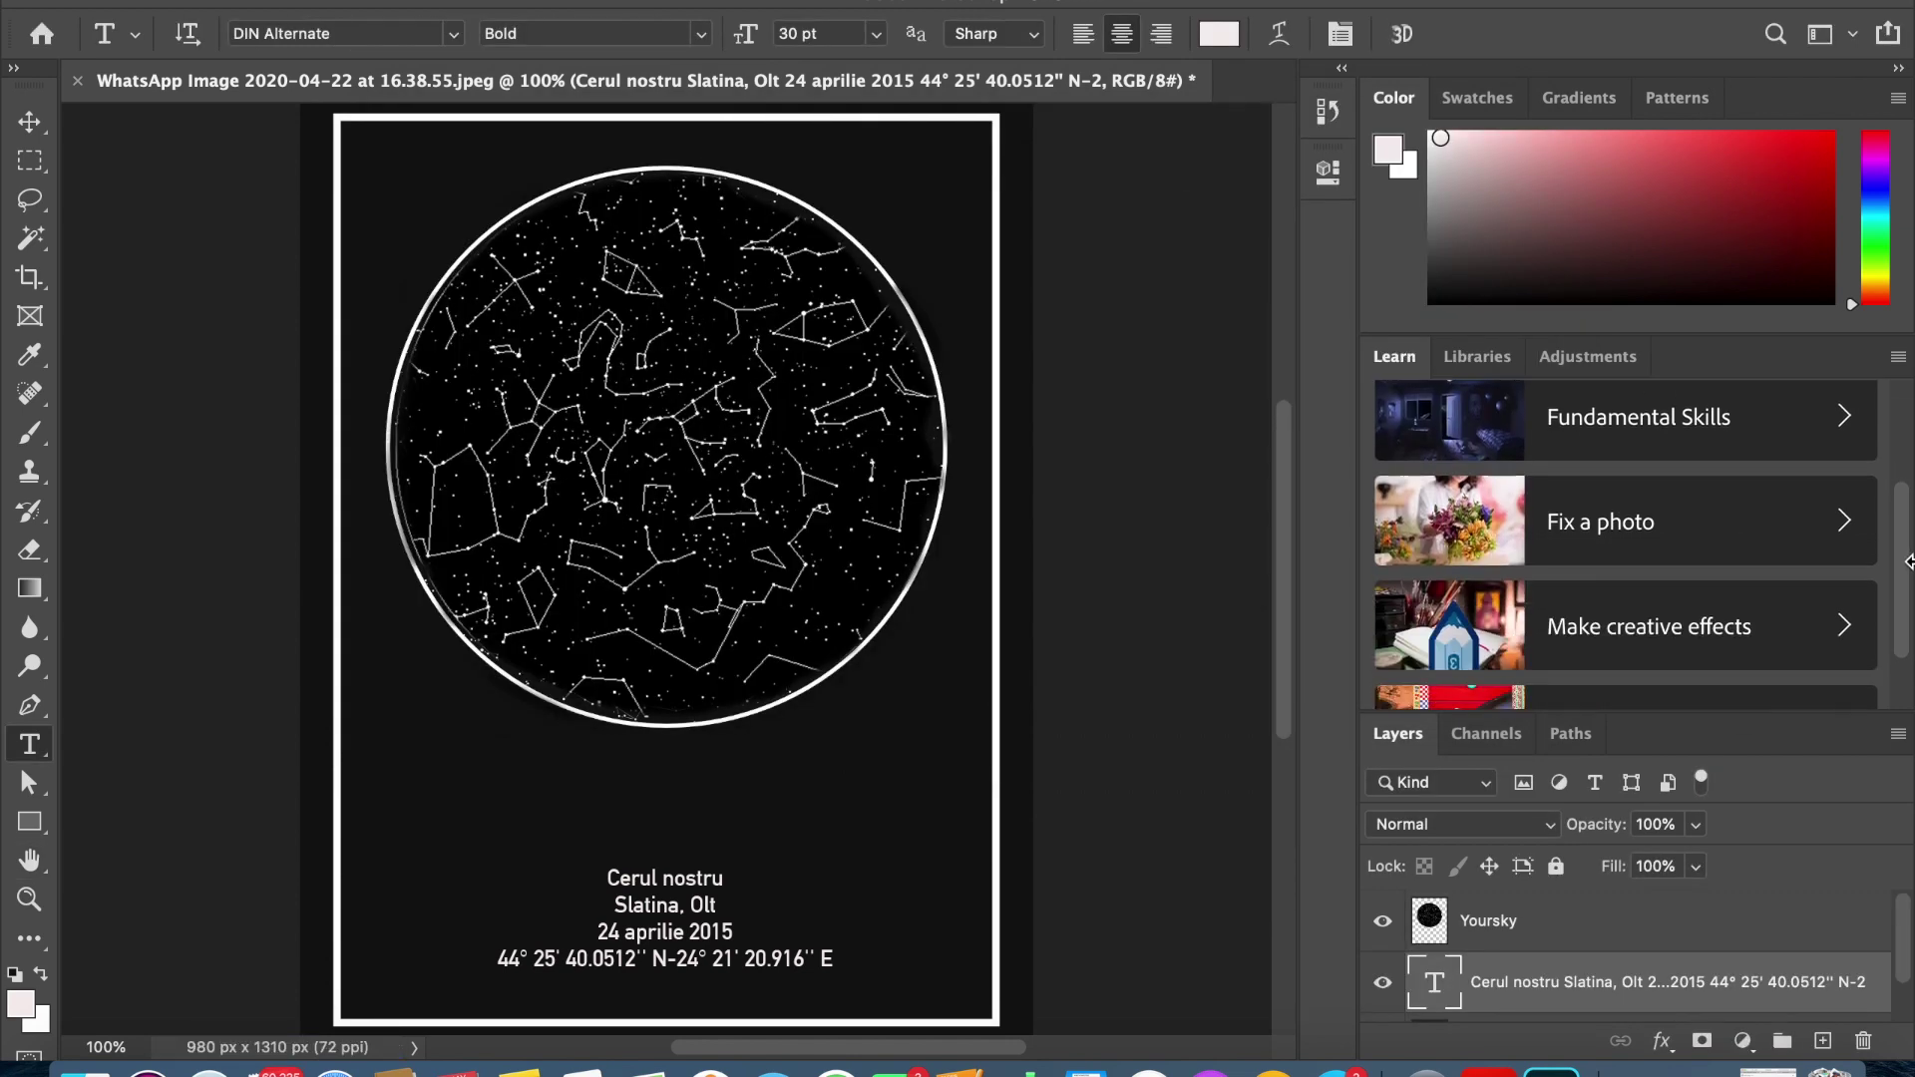
scroll(1875, 407, up, 5)
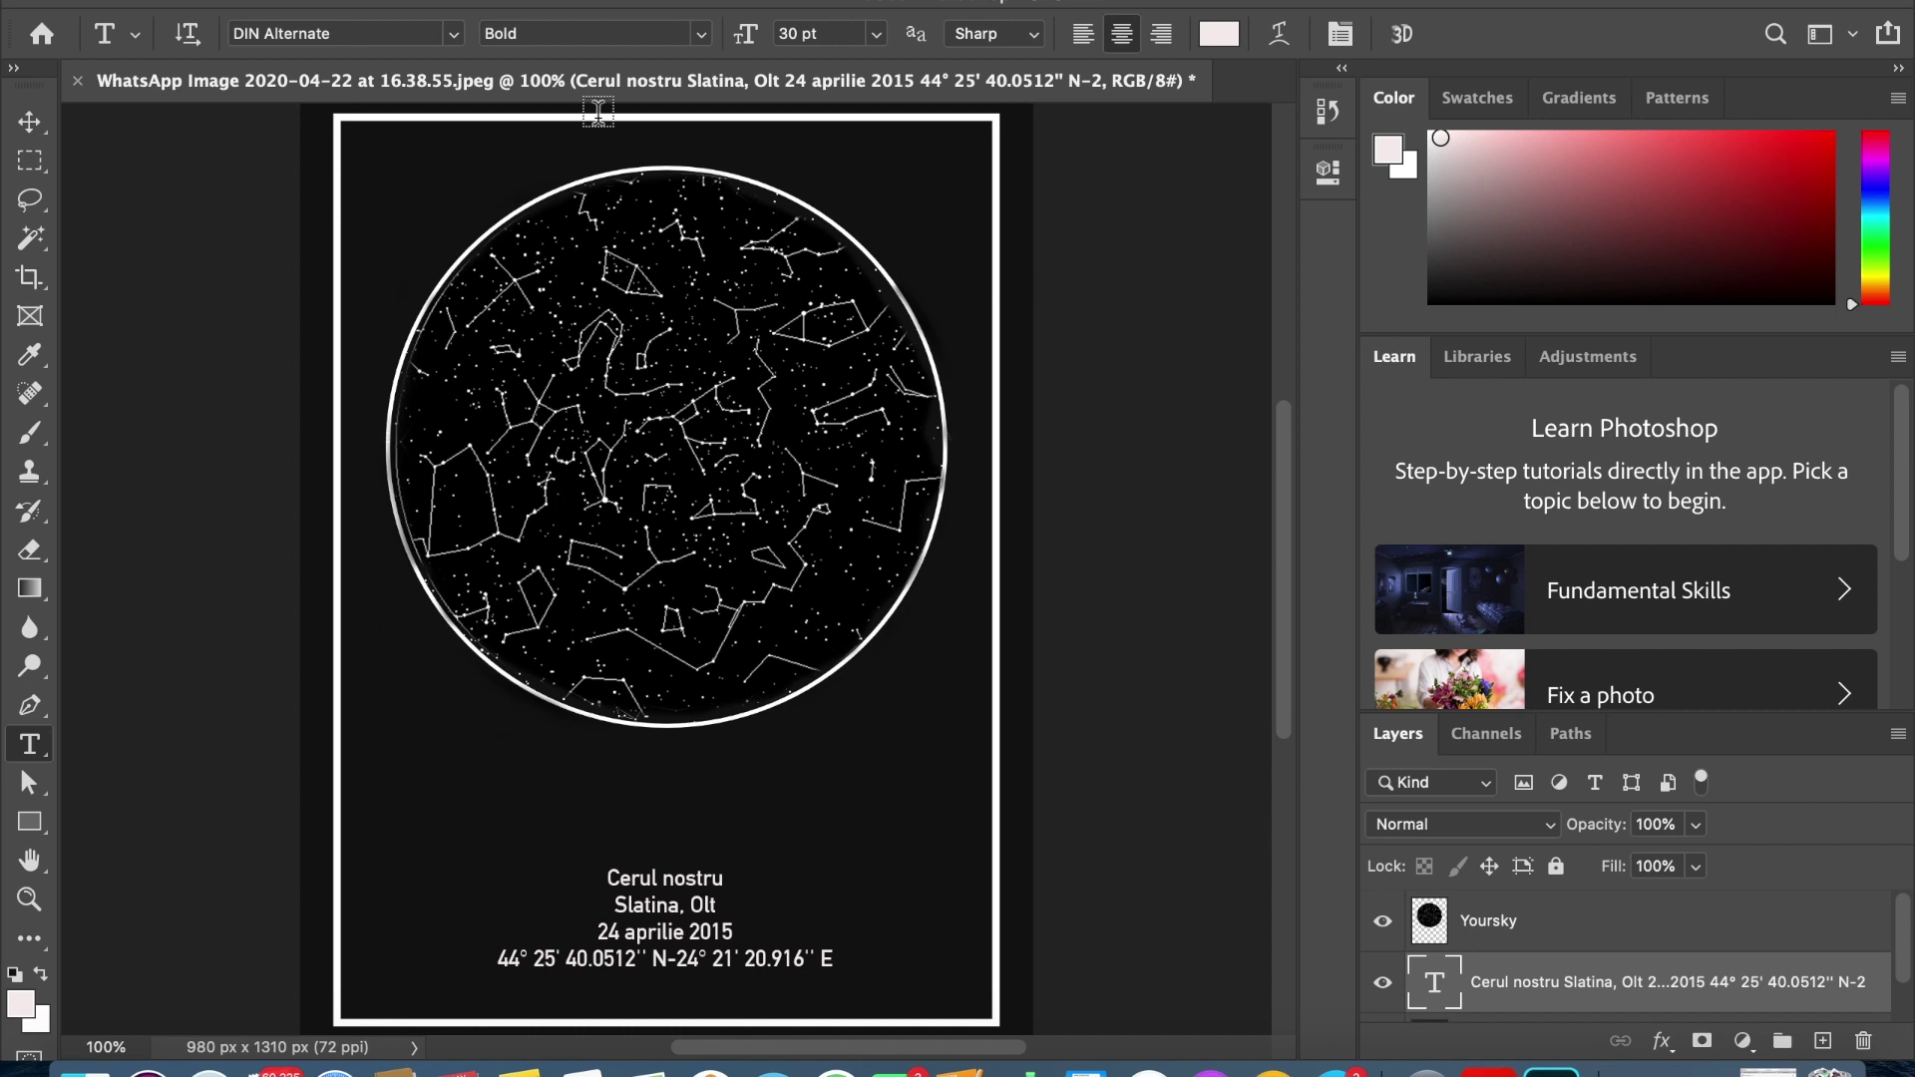